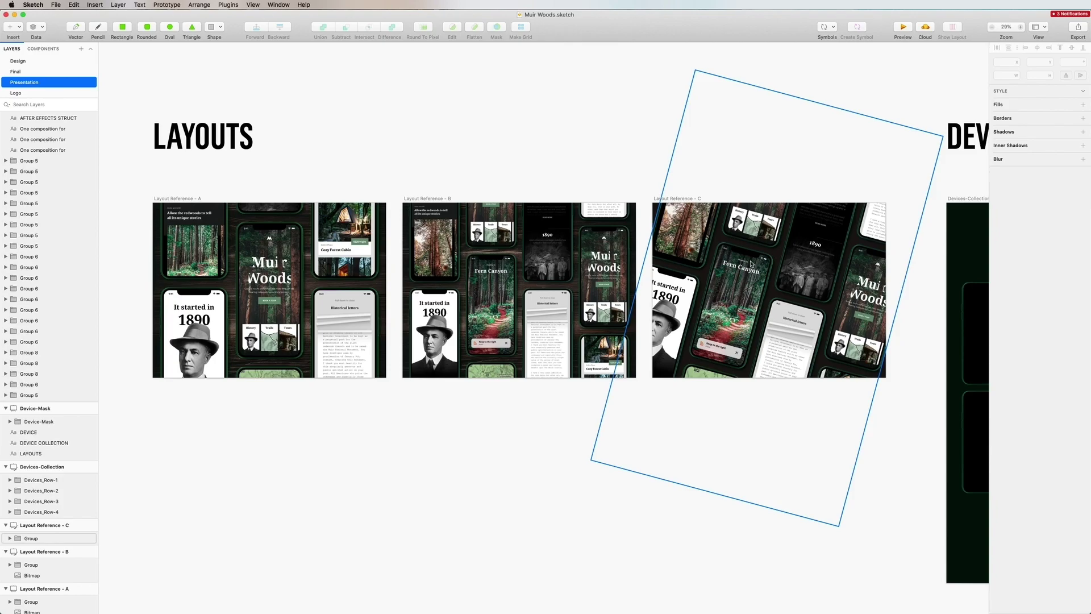
Undo the last change to restore the removed artboard containing the bitmap.
scroll(786, 157, "right", 3)
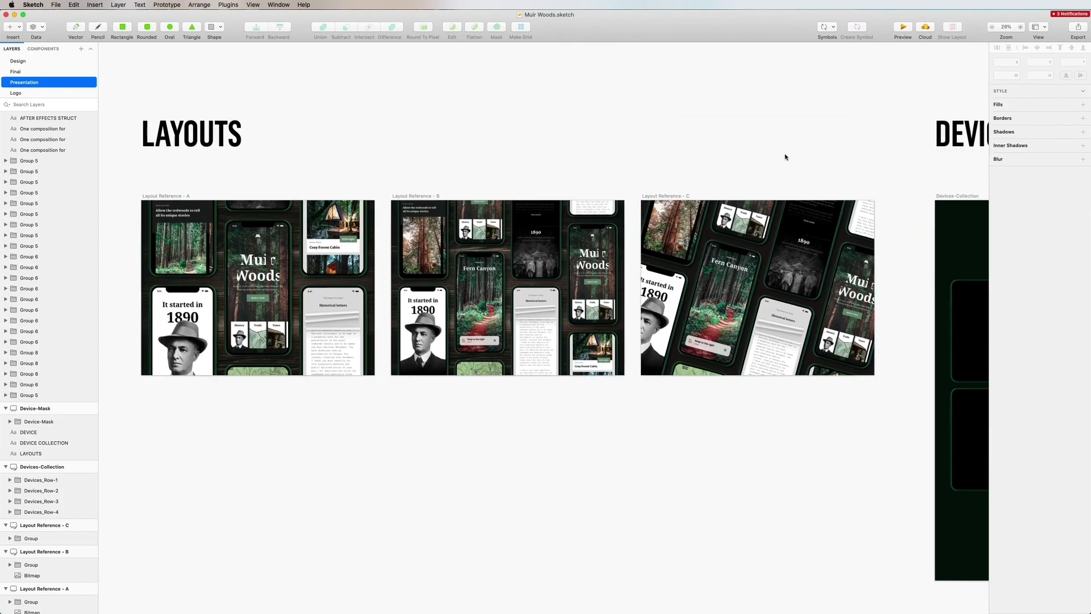
scroll(713, 246, "right", 15)
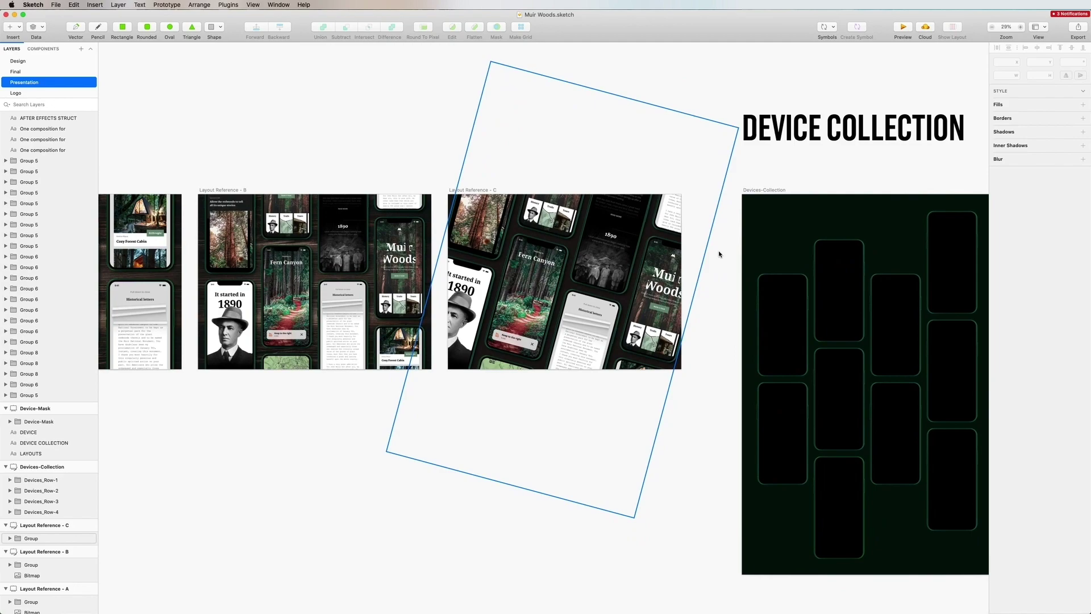
key("super+z")
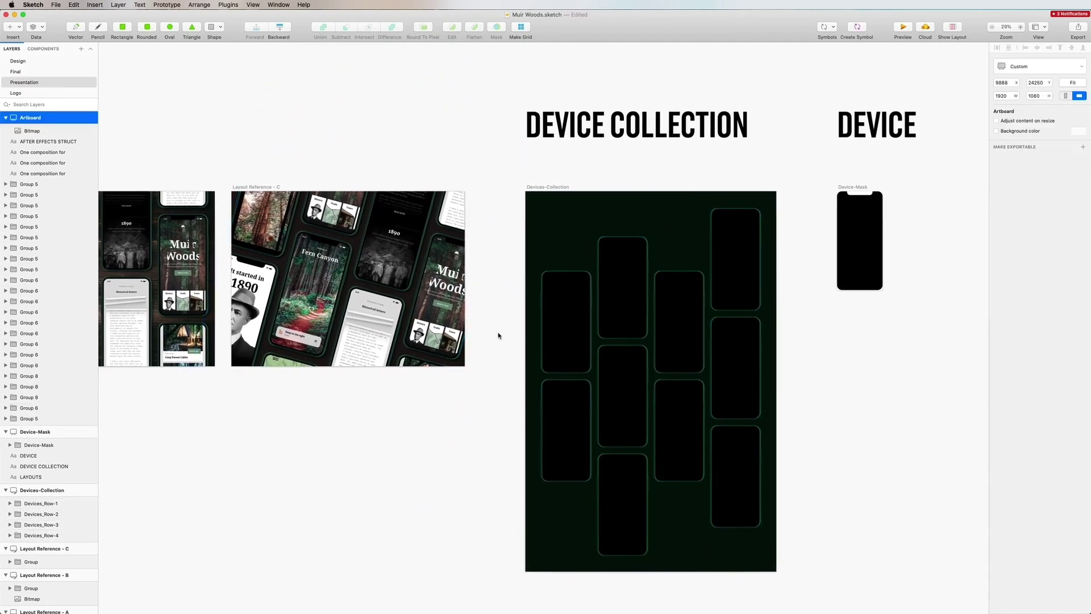
Try shifting the device rows vertically inside the Devices-Collection artboard, and undo the moves.
left_click(563, 330, "shift")
left_click_drag(563, 330, 700, 313)
left_click(750, 294)
key("super+z")
key("super+z")
key("super+z")
key("super+z")
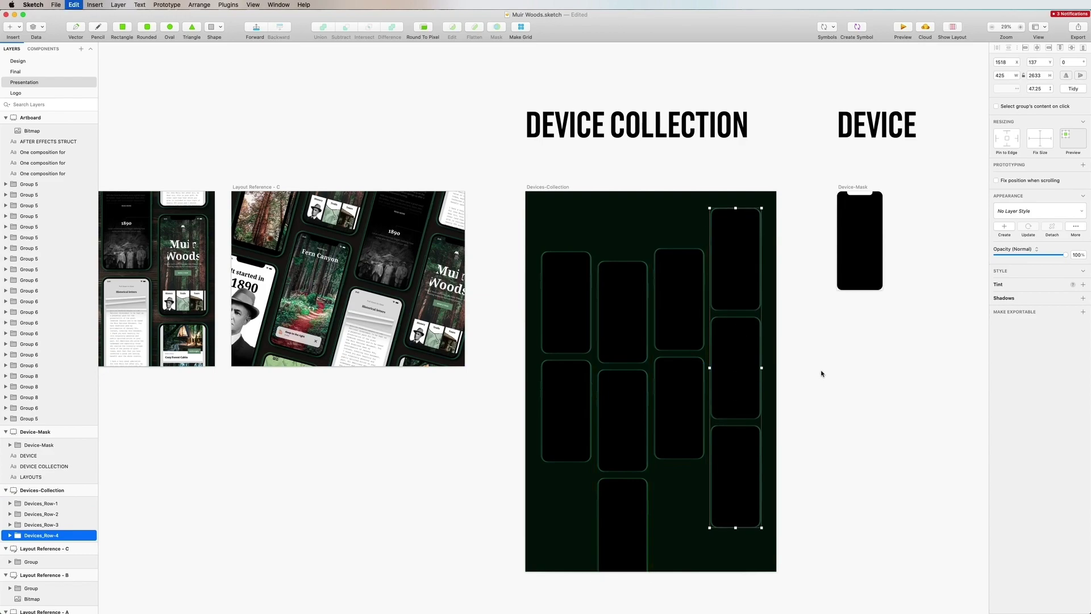
key("Escape")
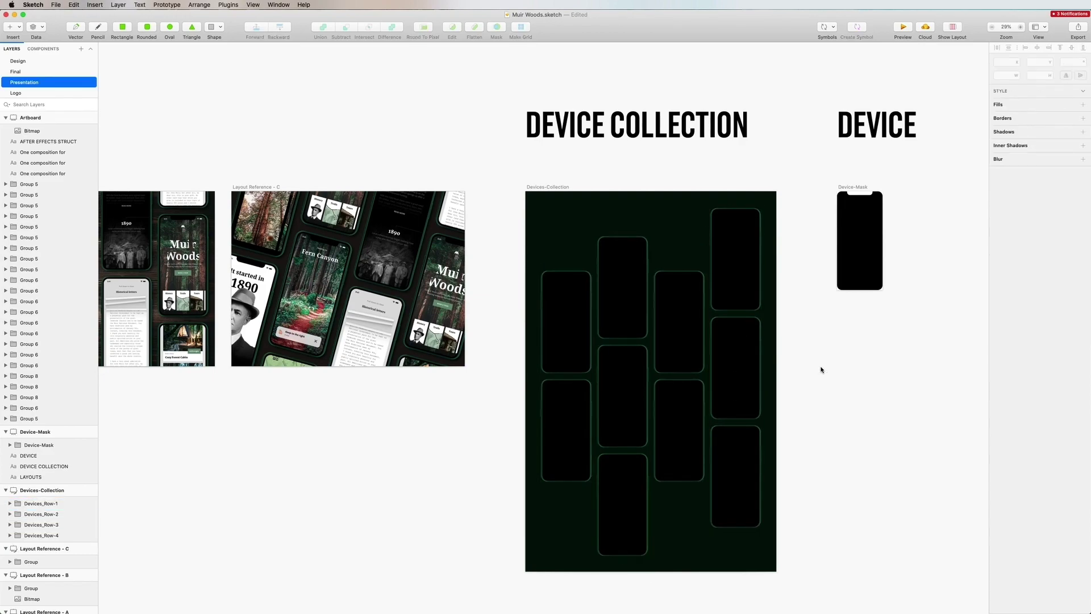
Try moving the phone mask shape out of the Device-Mask artboard, and undo the move.
scroll(821, 369, "right", 5)
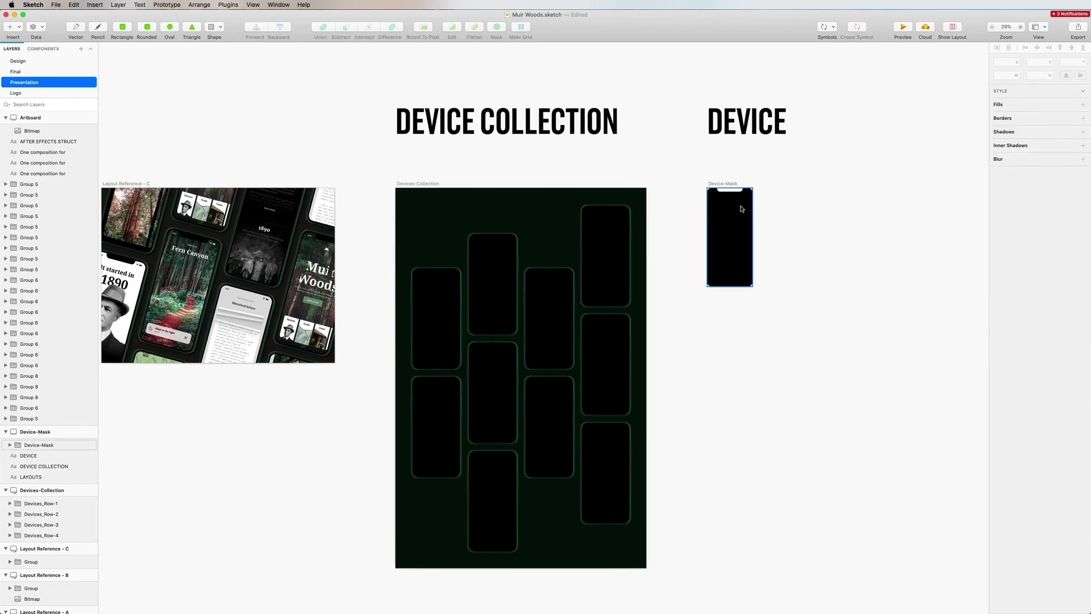
left_click(742, 207)
left_click_drag(731, 231, 788, 231)
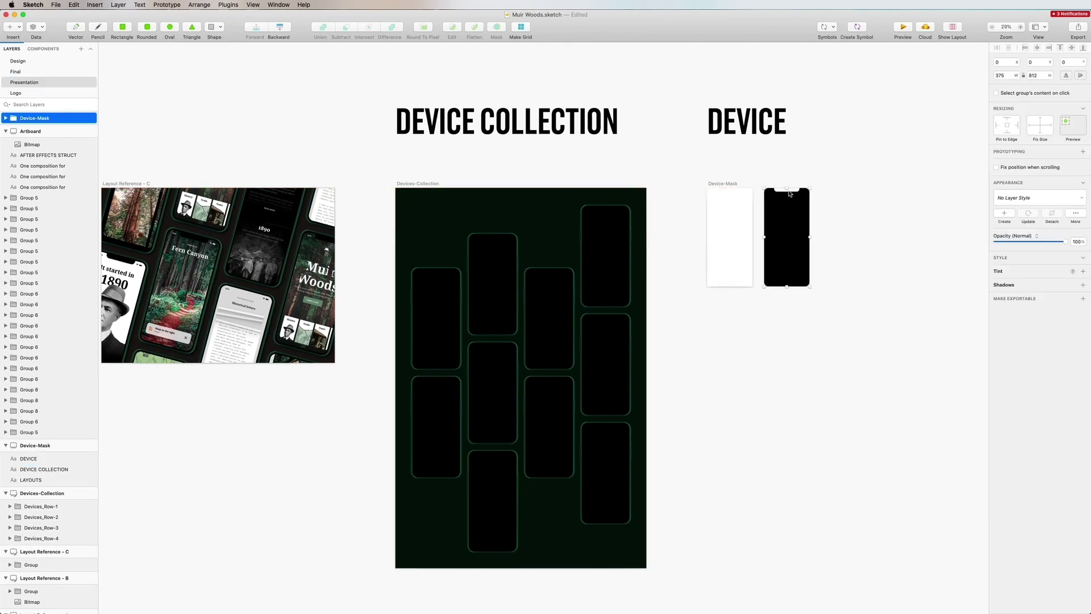
key("super+z")
left_click(749, 322)
Examine the After Effects structure overview, covering compositions for each UI motion flow, each device and each device collection.
scroll(736, 326, "left", 4)
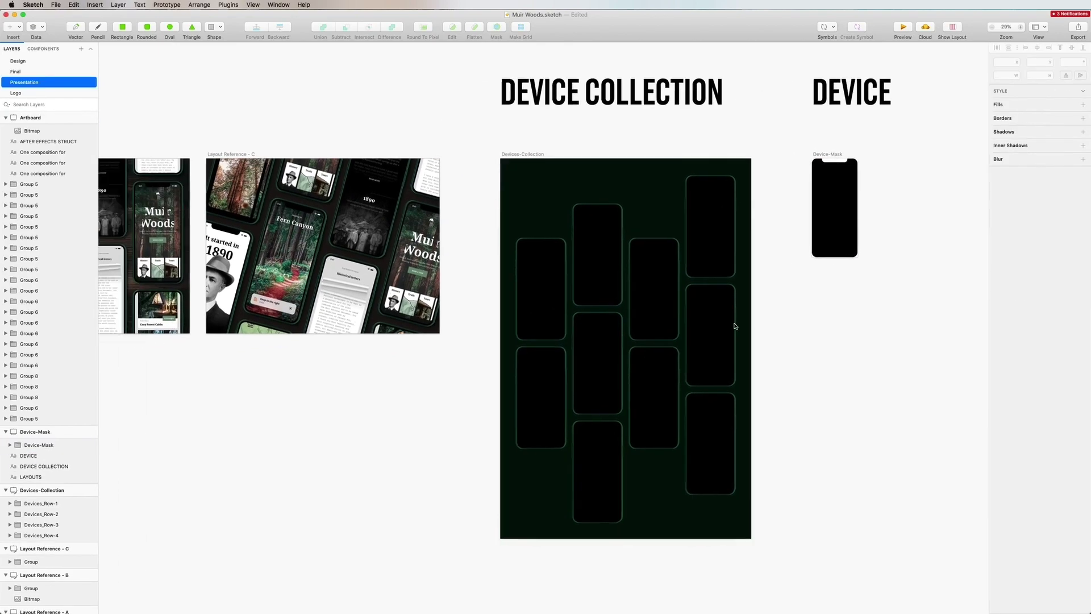
scroll(734, 326, "down", 4)
scroll(734, 325, "down", 10)
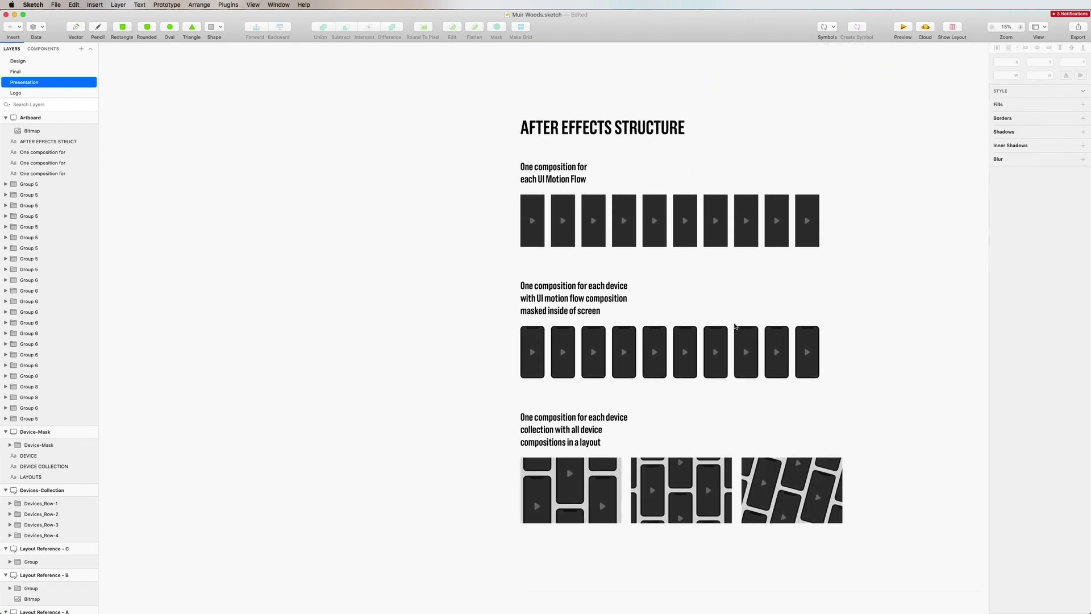
scroll(494, 188, "up", 5)
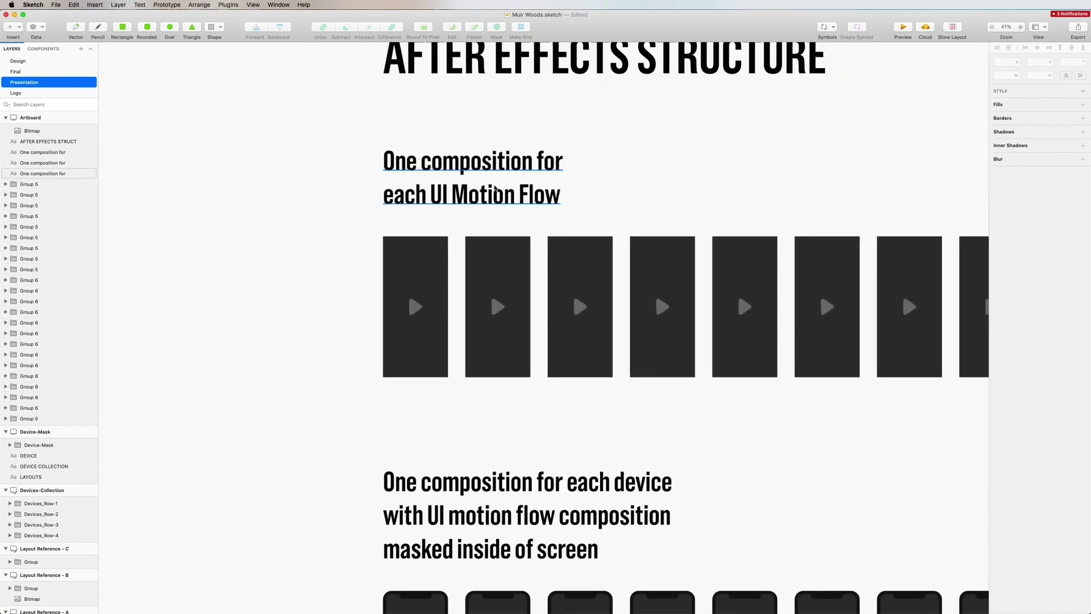
scroll(494, 189, "right", 3)
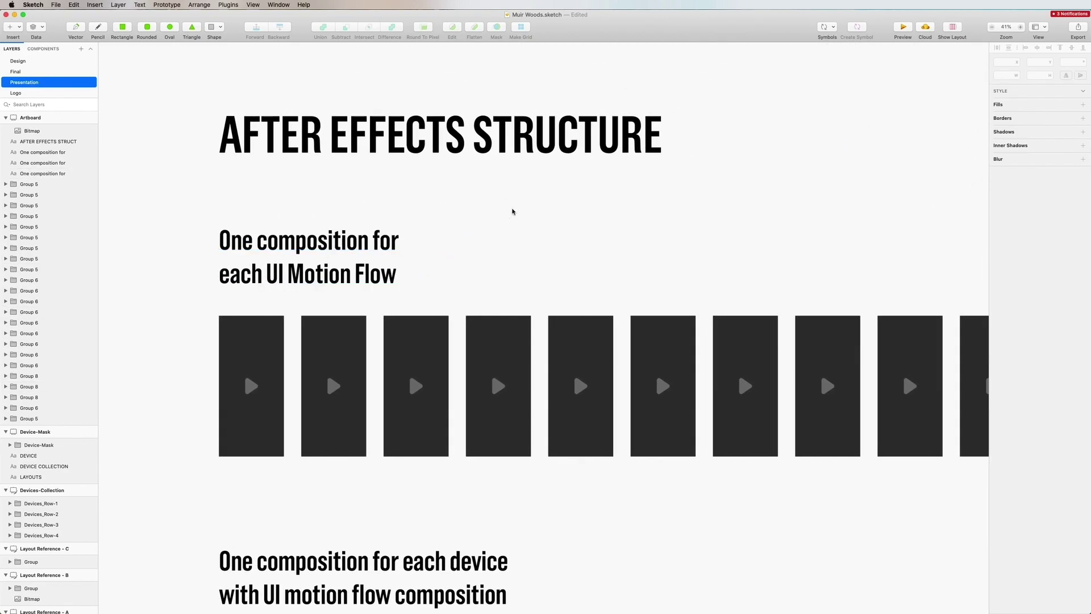
scroll(512, 212, "right", 5)
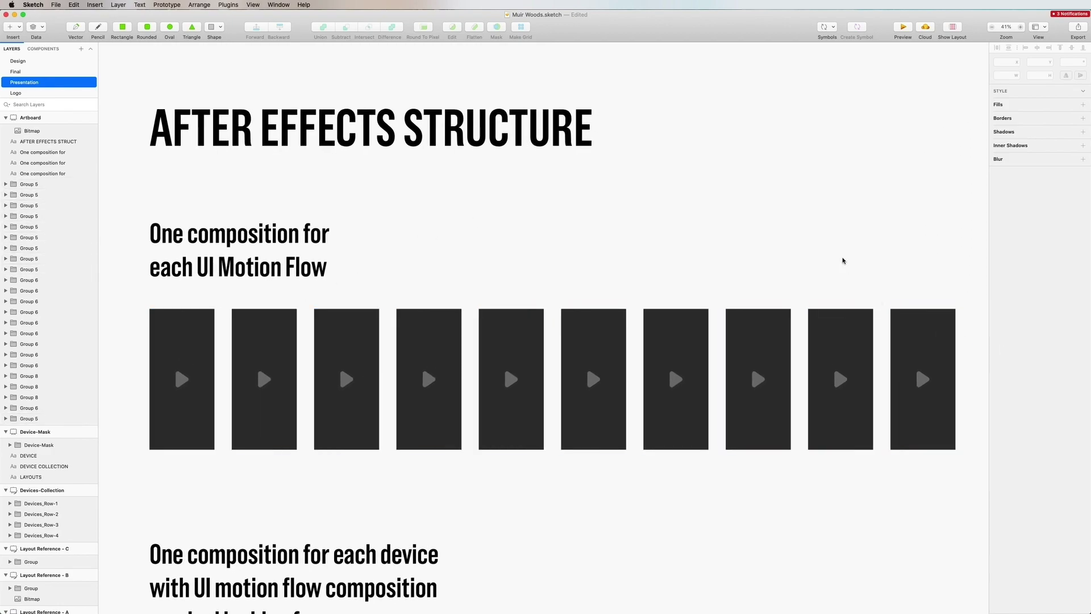
scroll(842, 260, "down", 15)
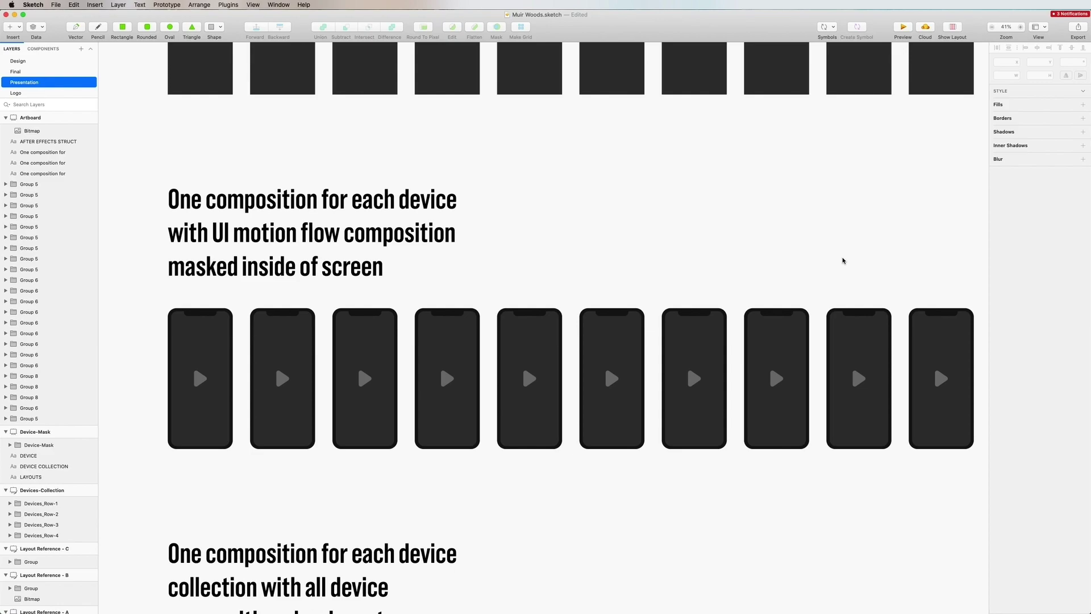
scroll(843, 261, "down", 18)
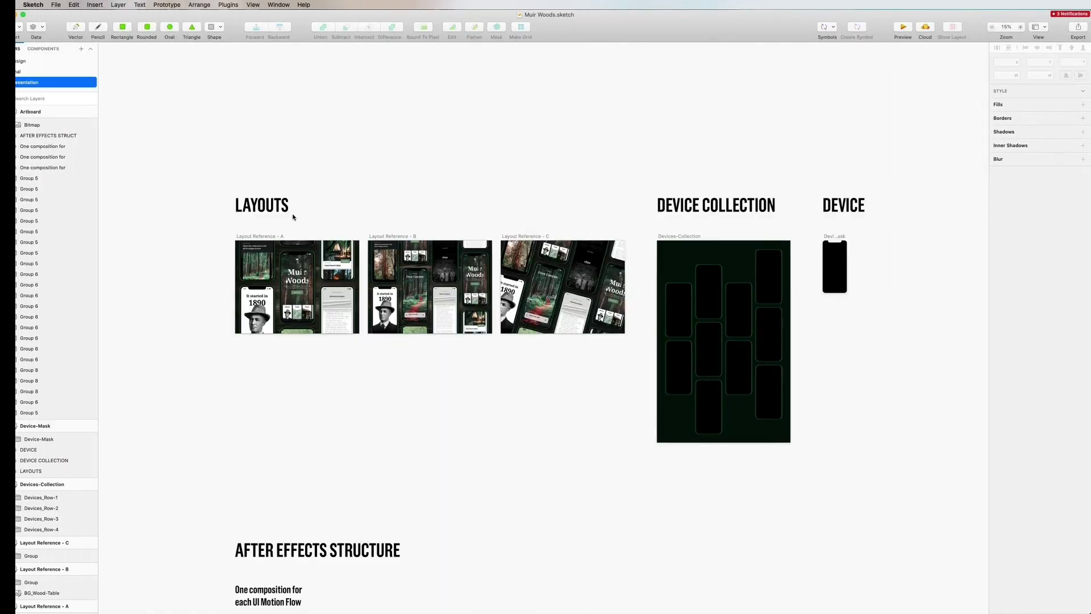
Export the Layout Reference - A, B and C artboards as 1x PNG files into the Muir Woods Collection's Assets/img folder.
left_click(275, 236)
left_click(393, 235, "shift")
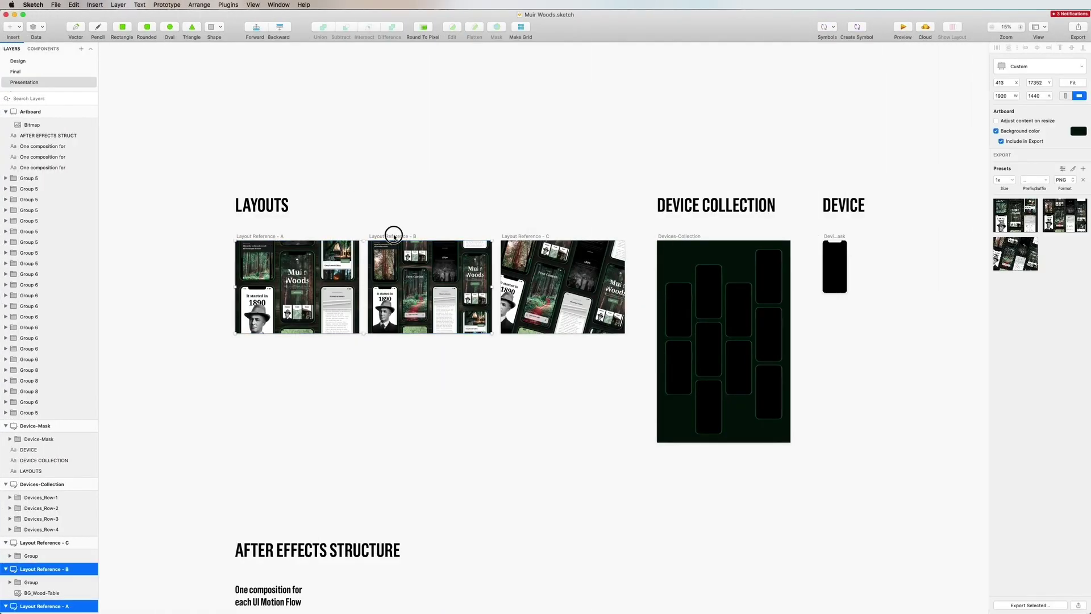
left_click(511, 236, "shift")
left_click(1031, 605)
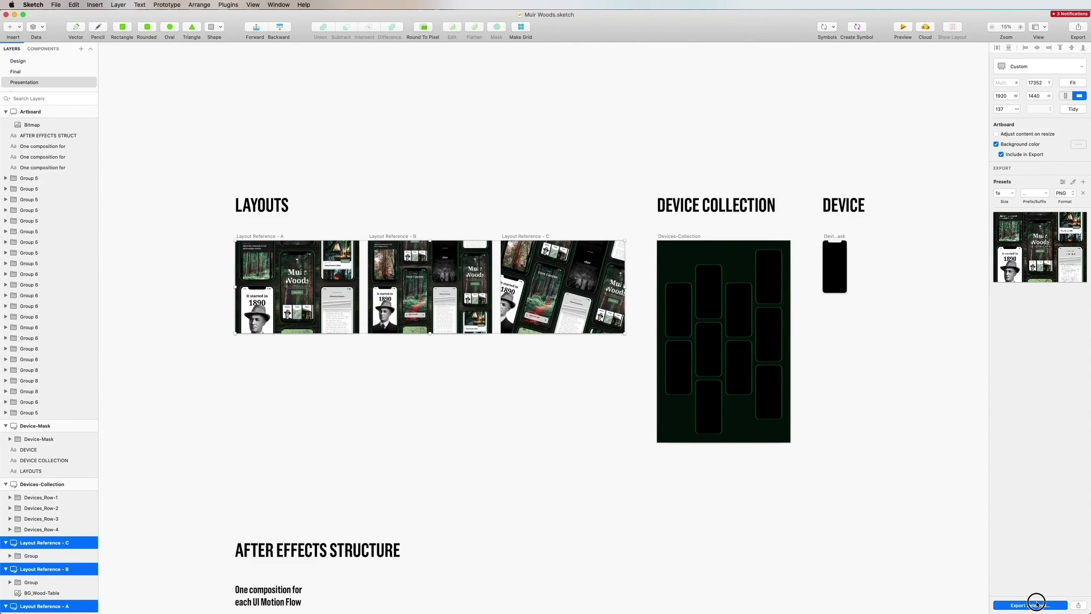
left_click(362, 231)
left_click(453, 64)
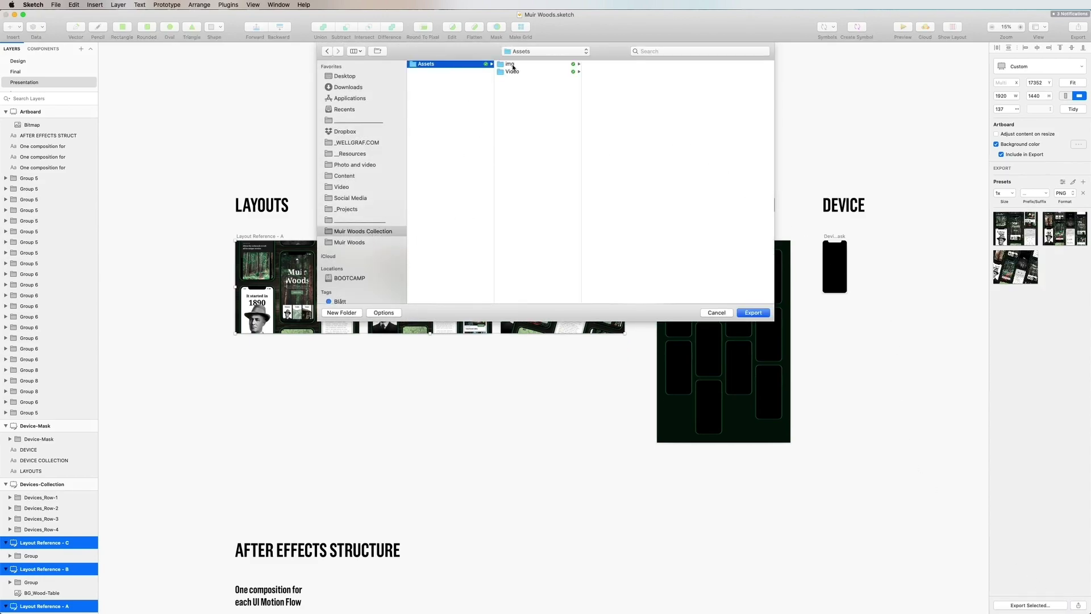
left_click(510, 65)
left_click(753, 312)
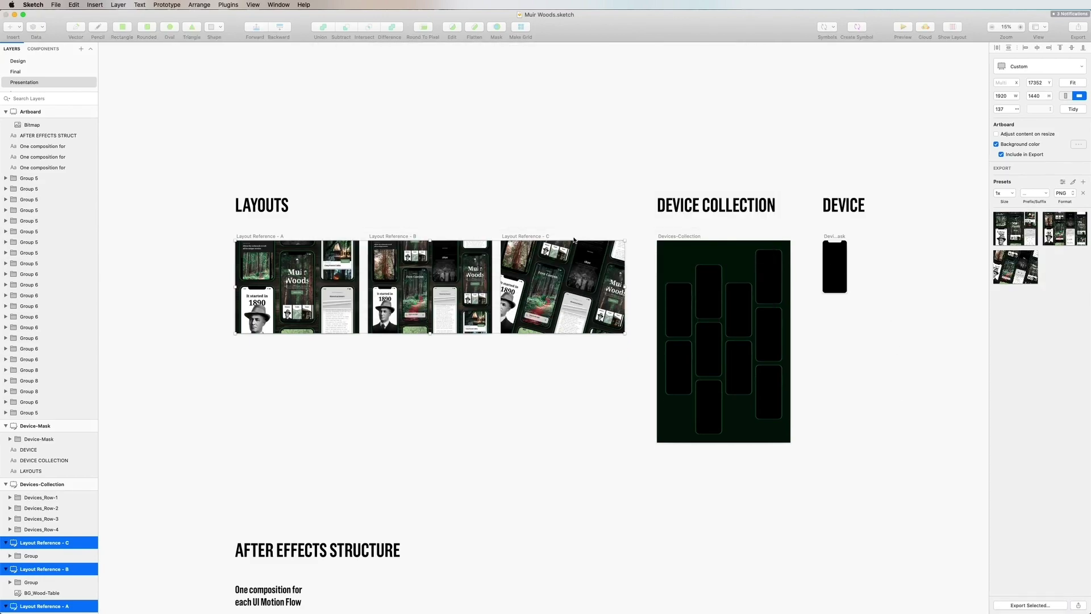
Duplicate the BG_Wood-Table image from Layout Reference - B onto the empty canvas below the artboard.
left_click(501, 217)
scroll(492, 266, "up", 5)
left_click(492, 265)
scroll(596, 83, "down", 3)
scroll(596, 83, "left", 3)
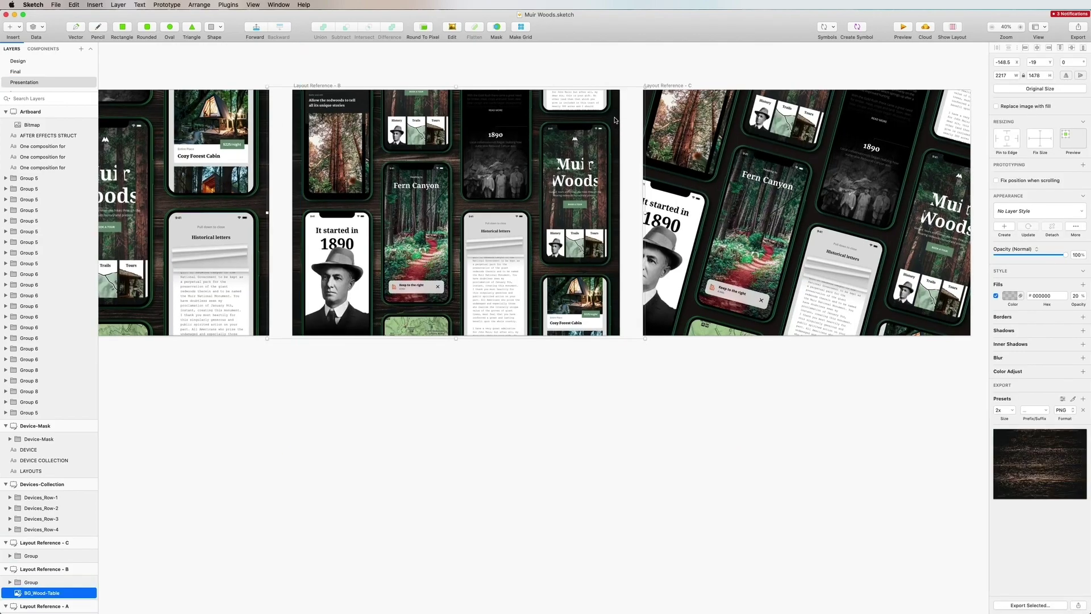
left_click_drag(614, 120, 617, 390)
scroll(697, 372, "down", 5)
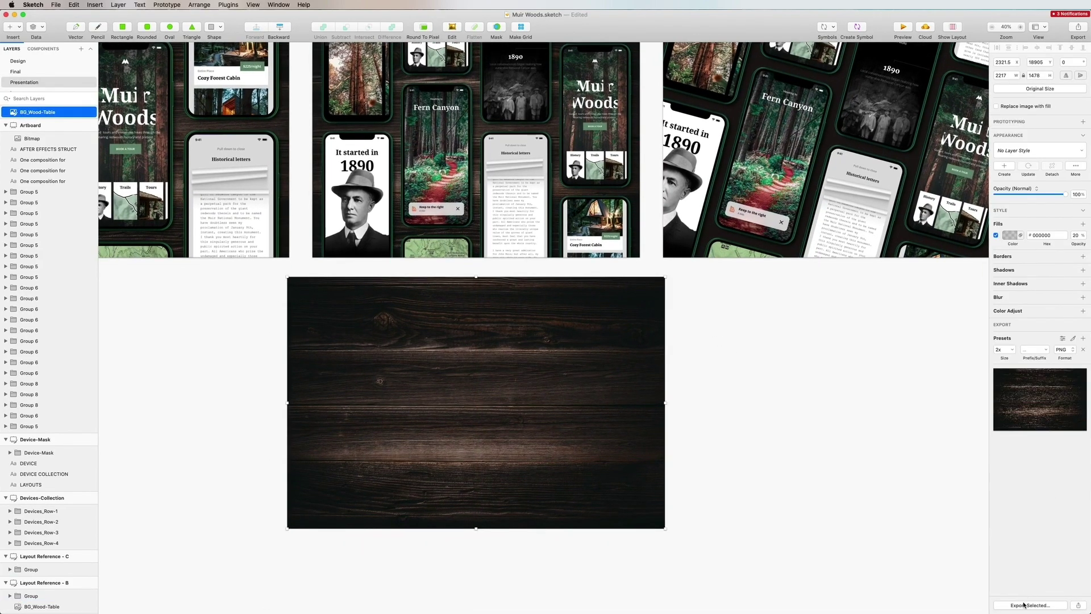
Export the BG_Wood-Table copy as a 2x PNG and delete the copy from the canvas.
left_click(1023, 605)
left_click(833, 377)
left_click(766, 419)
scroll(735, 319, "down", 5)
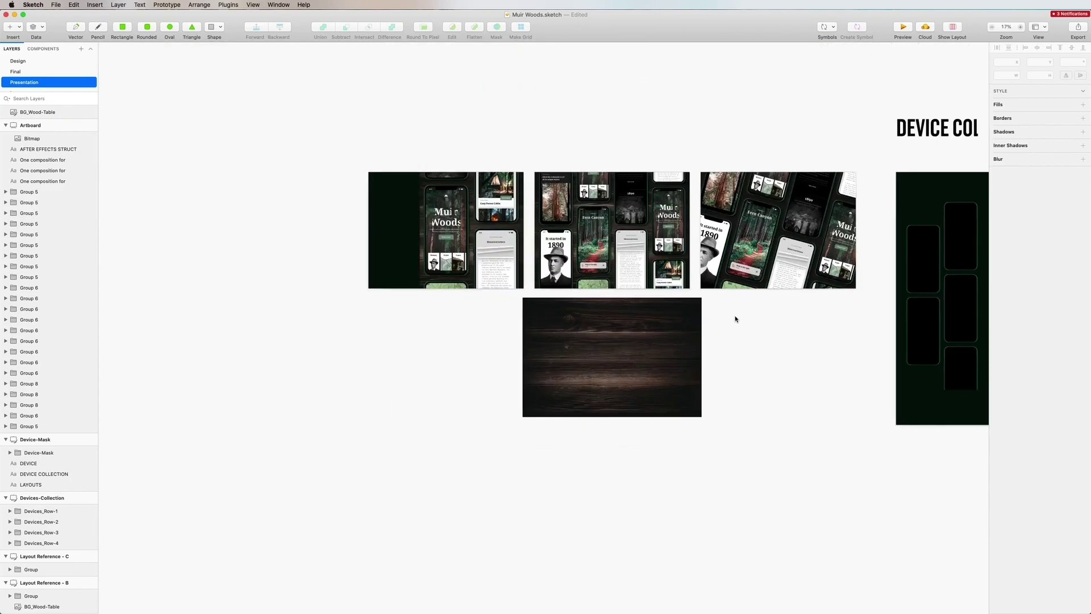
left_click(693, 336)
key("BackSpace")
Export the uppermost device of Devices_Row-2 in the Devices-Collection artboard as a 2x PNG.
scroll(687, 340, "right", 7)
scroll(686, 339, "up", 2)
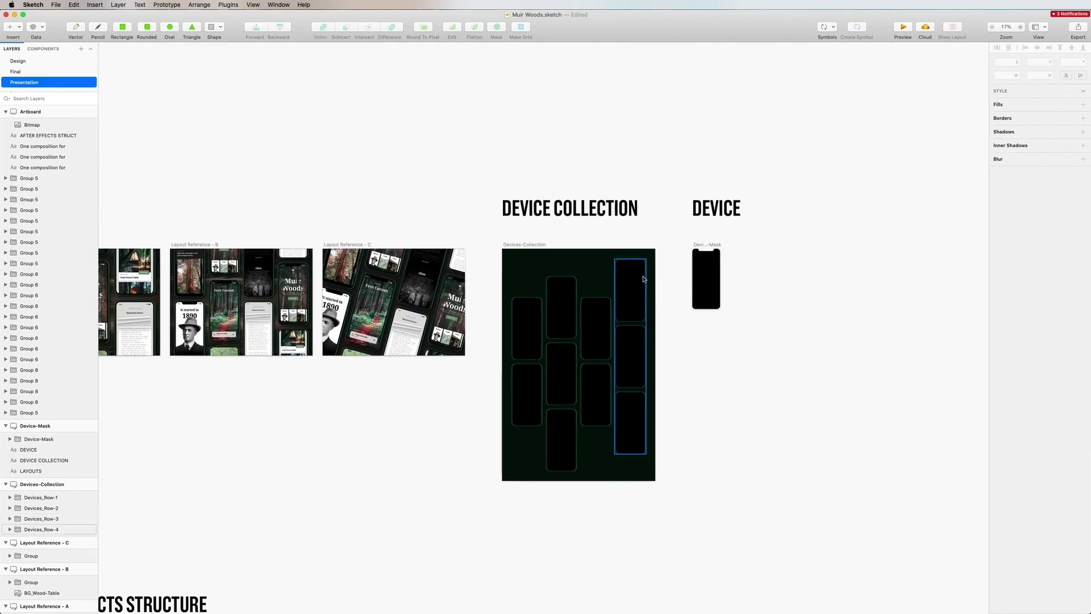
double_click(554, 304)
scroll(553, 302, "up", 2)
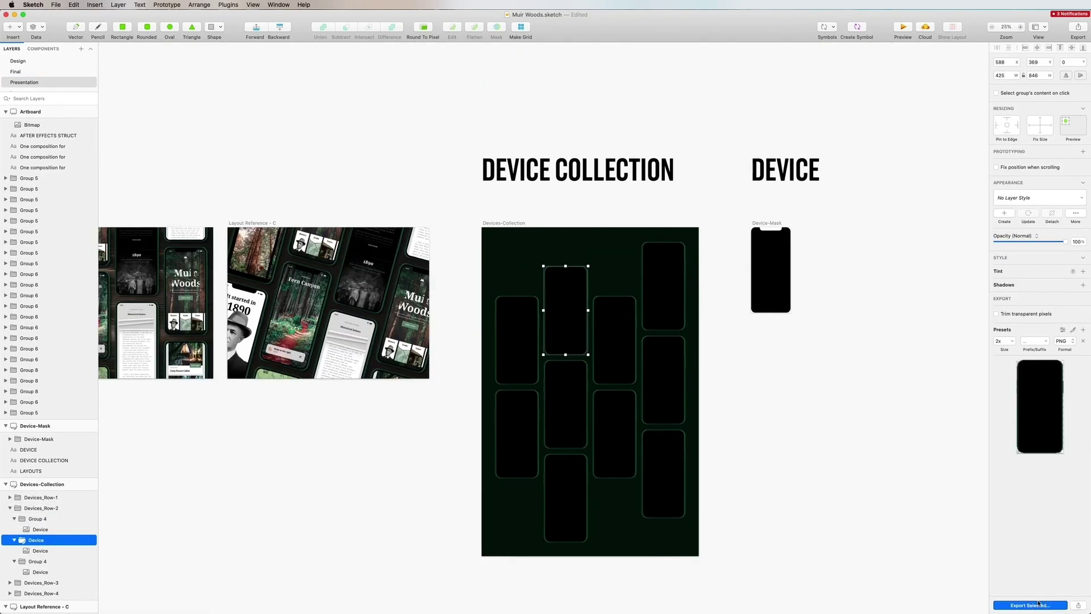
left_click(1038, 604)
key("Return")
Export the Device-Mask artboard as a 2x PNG and clear the selection.
left_click(767, 223)
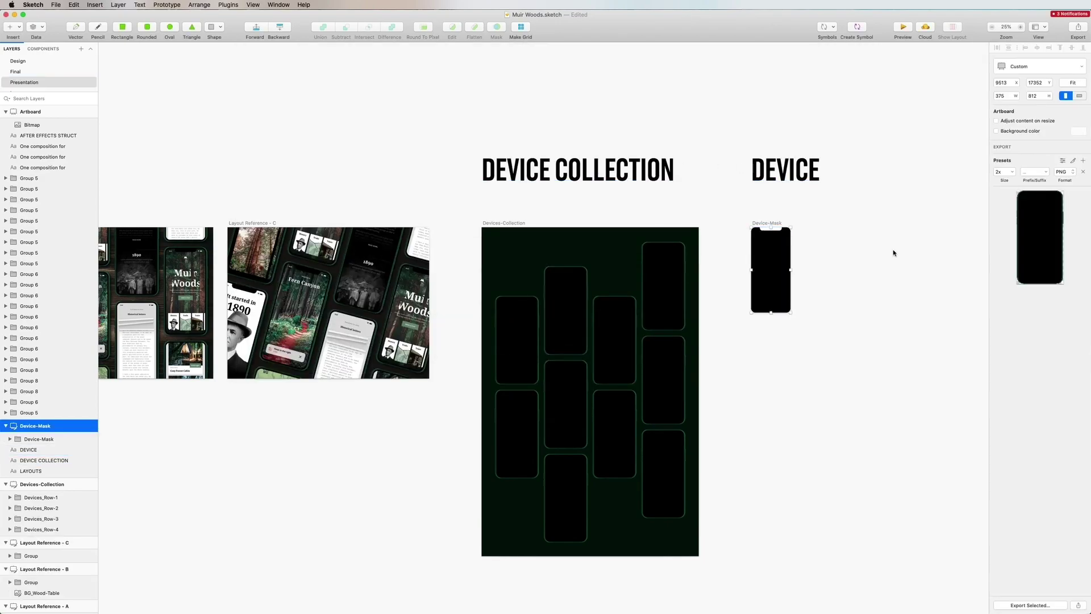
left_click(1030, 605)
key("Return")
left_click(662, 105)
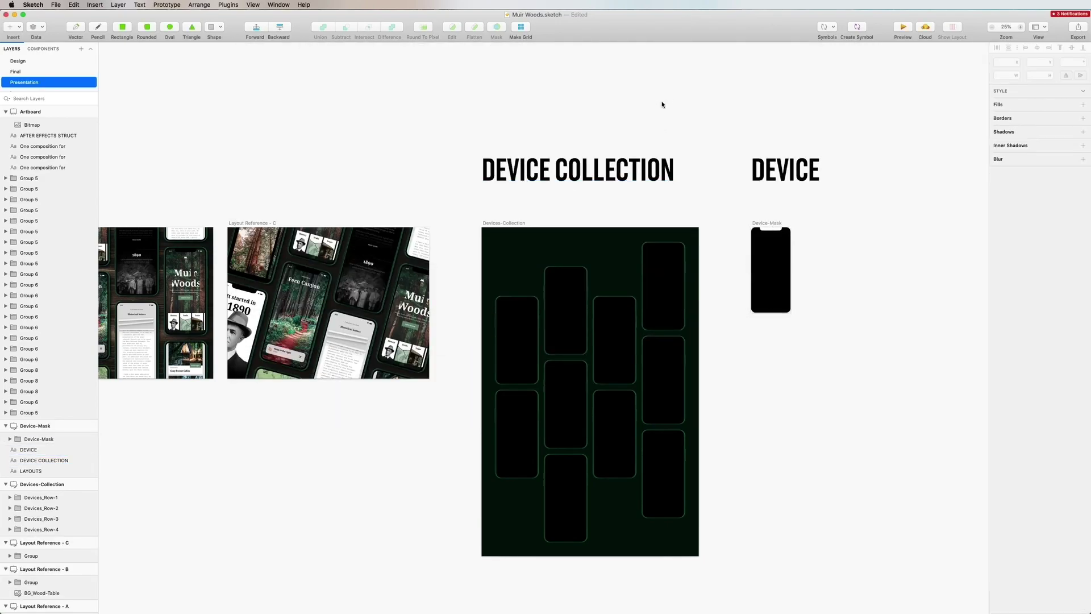
scroll(662, 104, "down", 2)
scroll(663, 105, "left", 5)
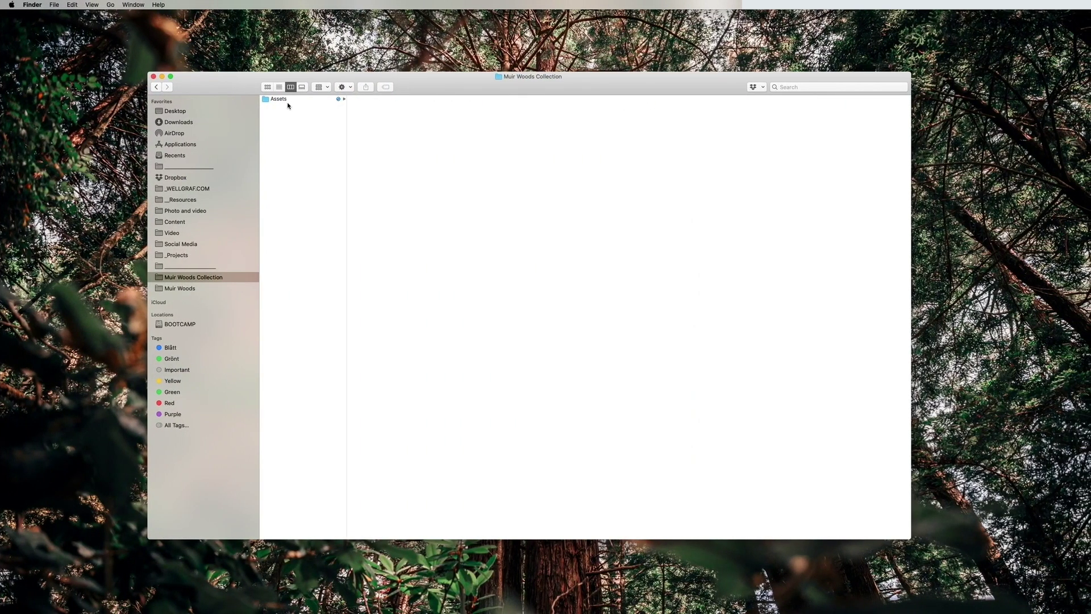
Switch to Finder and preview the exported background, device, mask and layout reference PNGs in Assets/img.
left_click(287, 102)
left_click(362, 99)
left_click(466, 100)
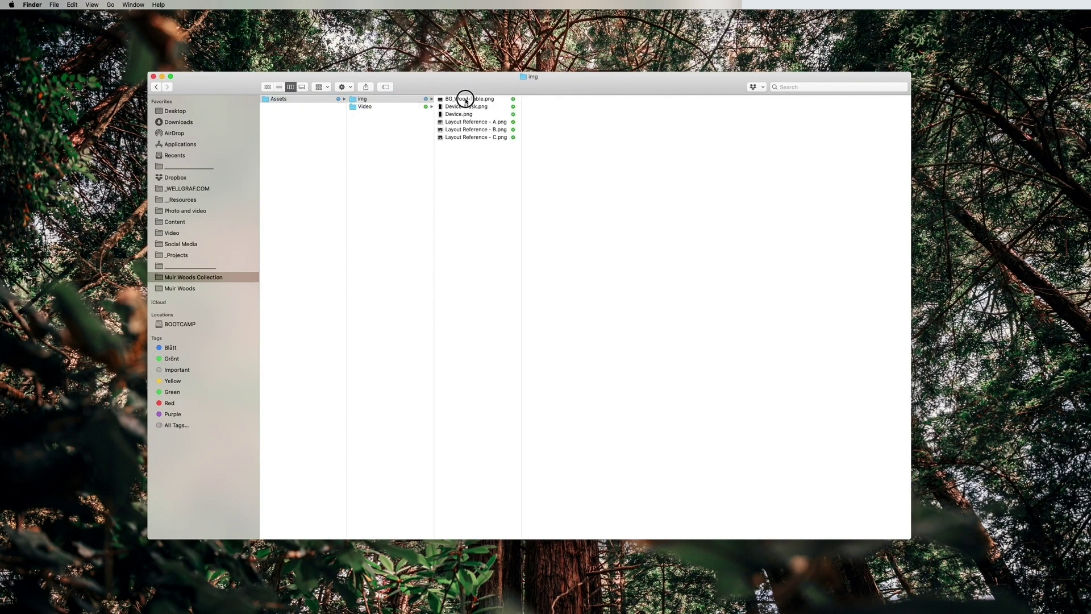
left_click(464, 107)
left_click(463, 115)
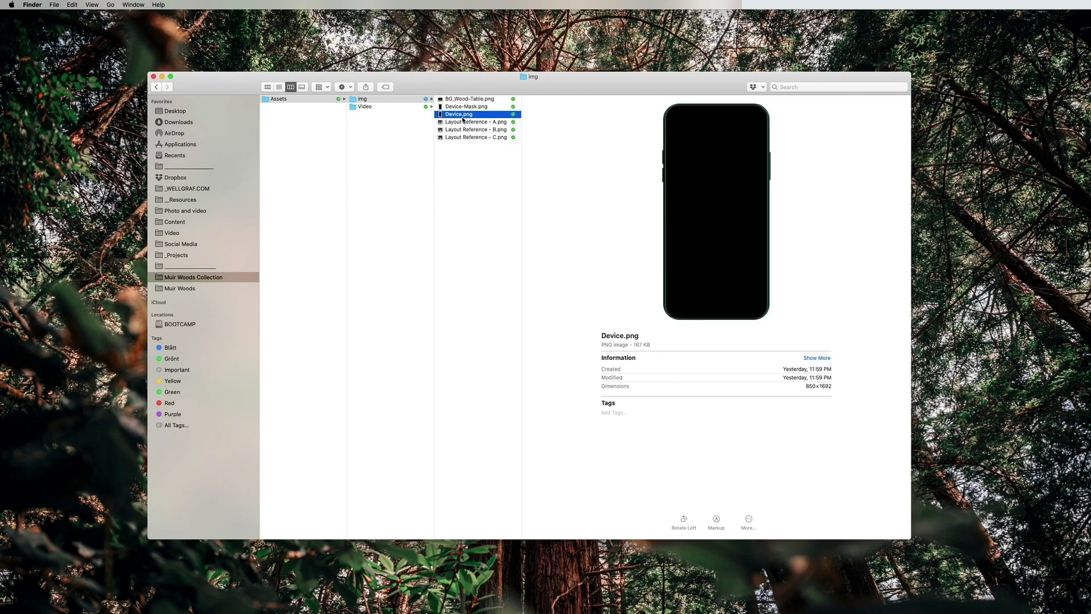
left_click(465, 122)
left_click(465, 132)
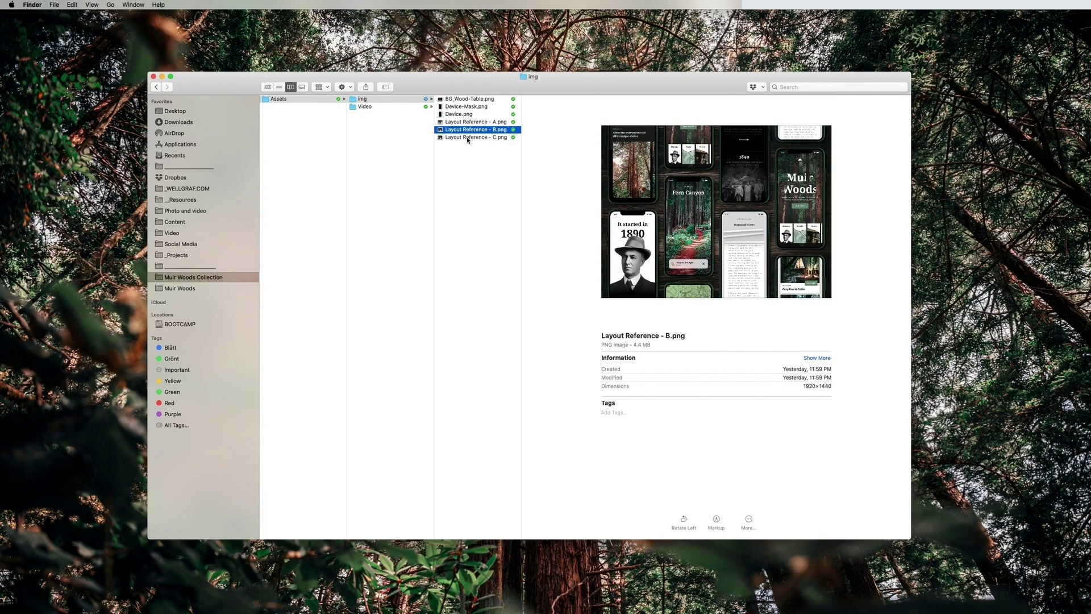
left_click(467, 139)
left_click(458, 165)
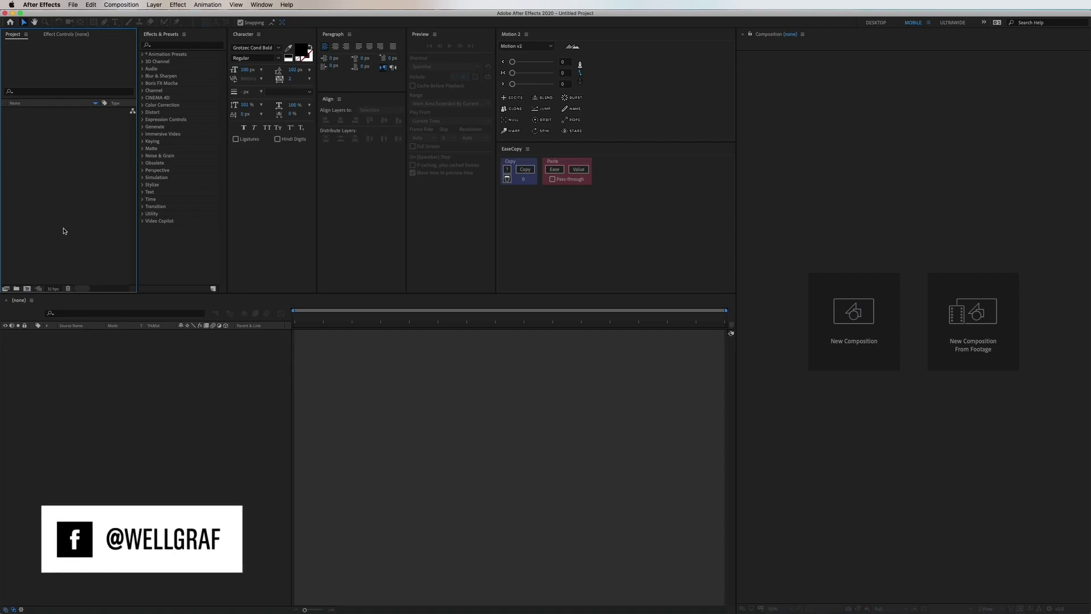
Switch to After Effects, import the Assets folder from Muir Woods Collection, and expand it along with its Video subfolder.
left_click(75, 5)
mouse_move(142, 114)
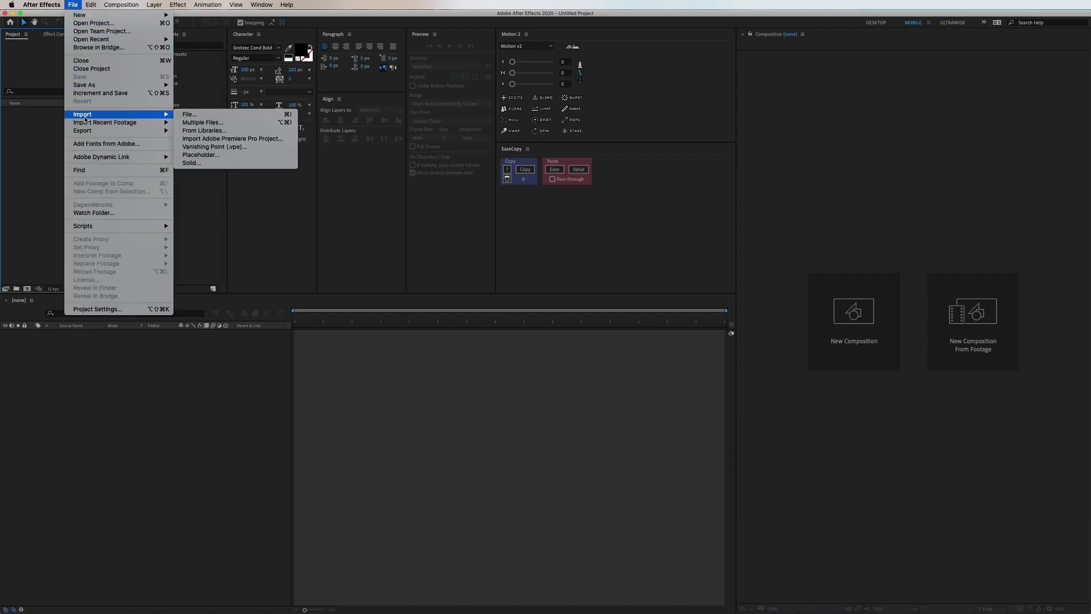
left_click(207, 115)
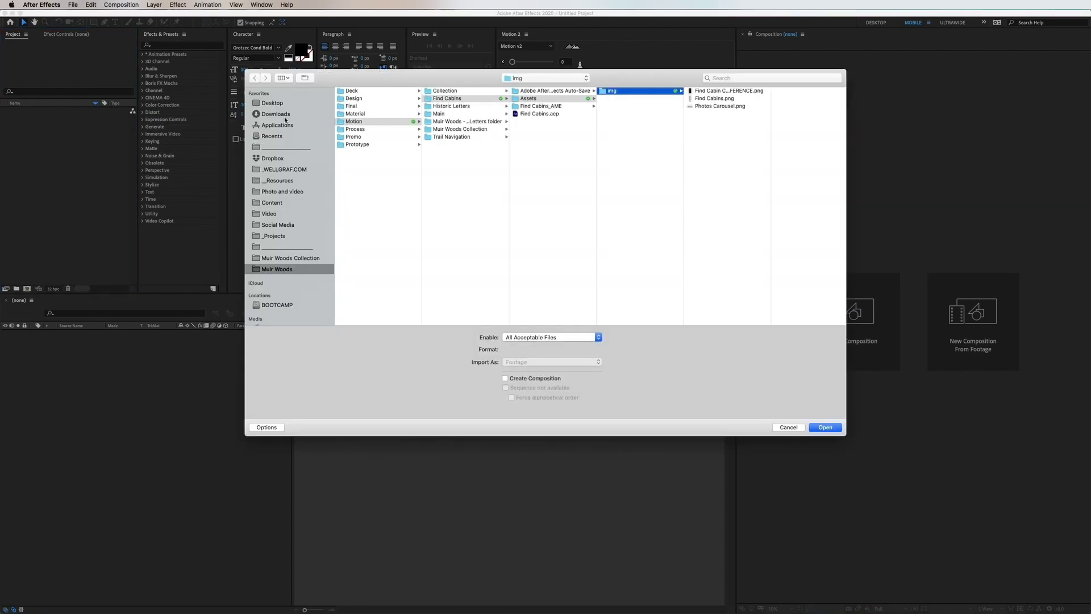
left_click(306, 256)
left_click(391, 90)
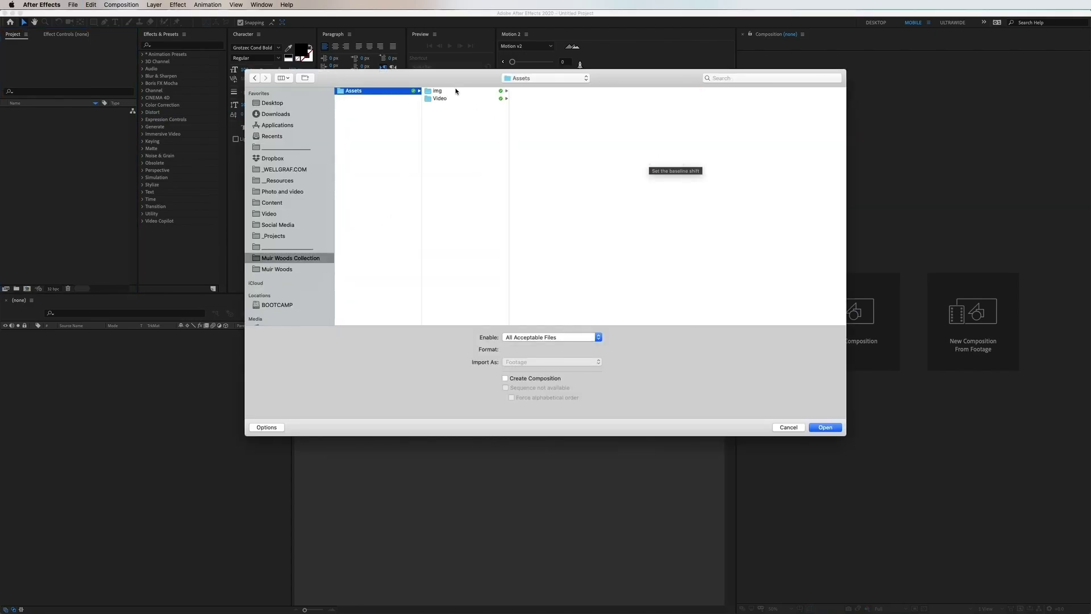
left_click(825, 427)
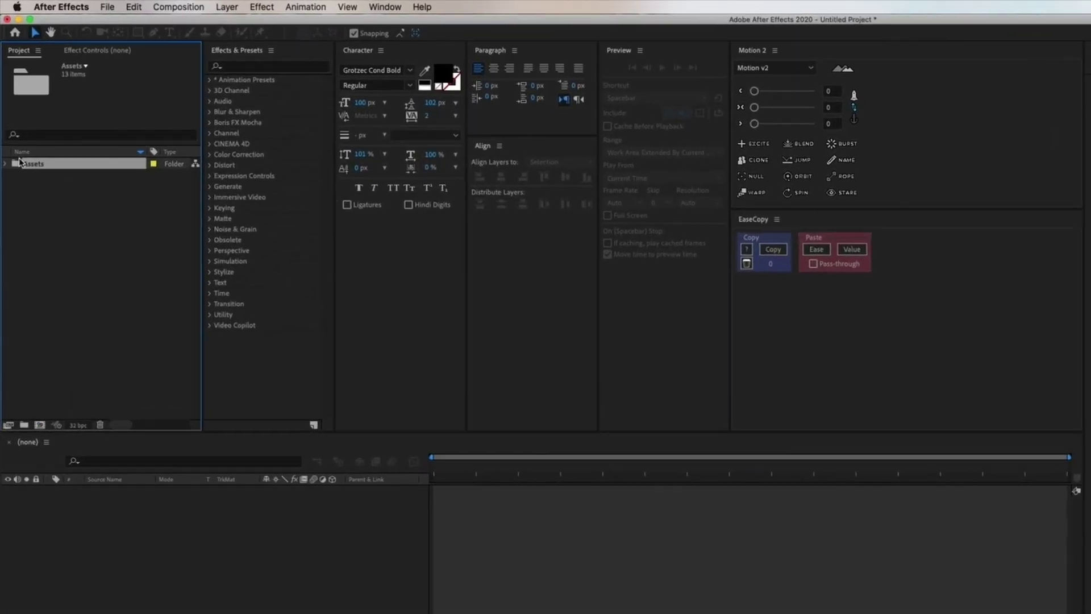
left_click(8, 196)
left_click(21, 210)
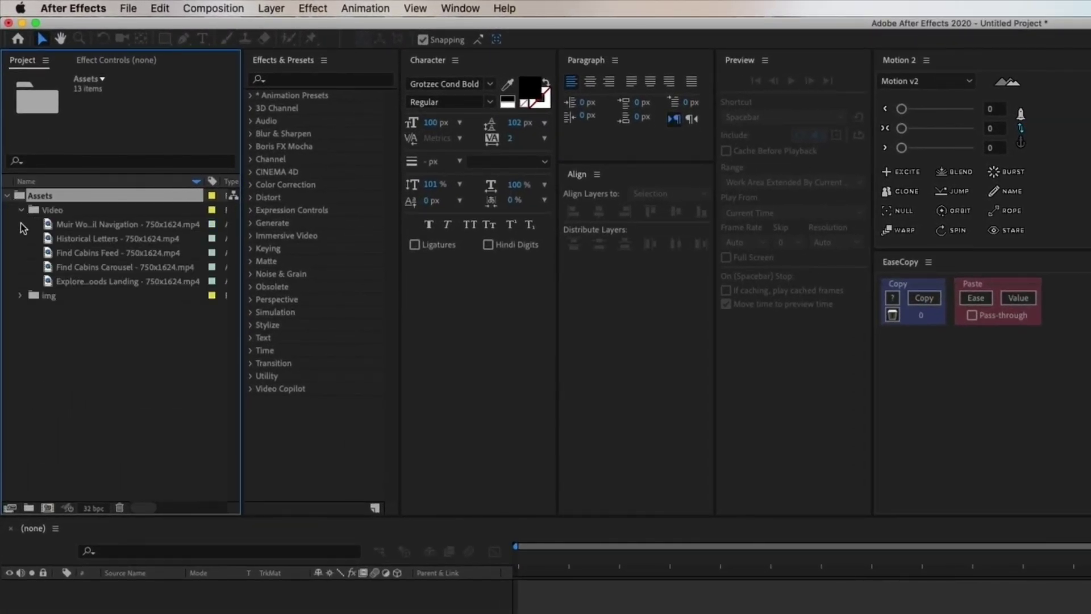
Expand the img folder and create an individual composition from each of the five 750x1624 videos in the Video folder.
left_click(22, 296)
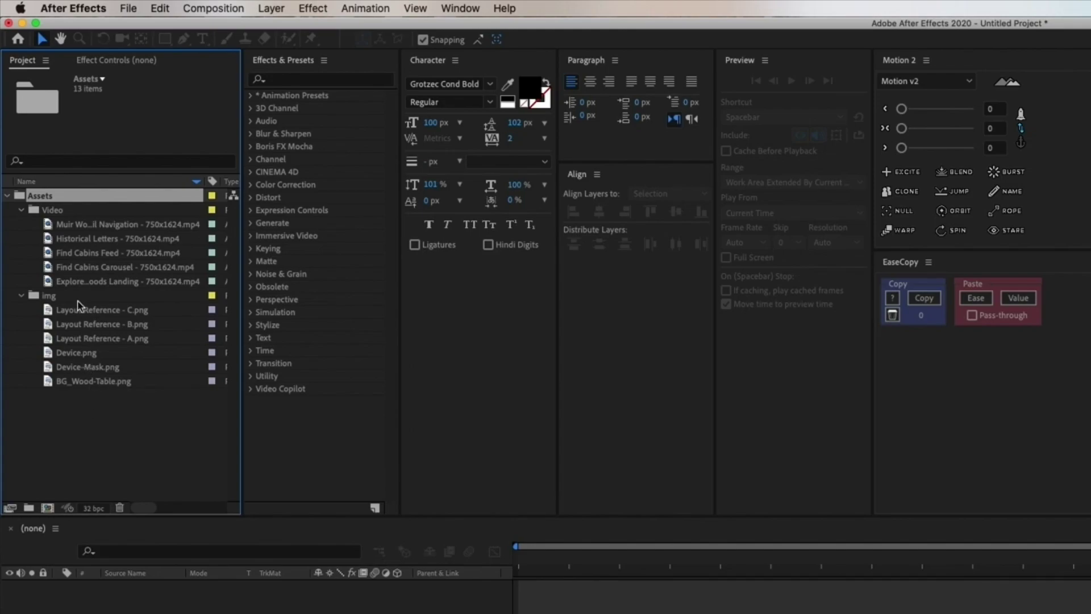
left_click(80, 283)
left_click(71, 227)
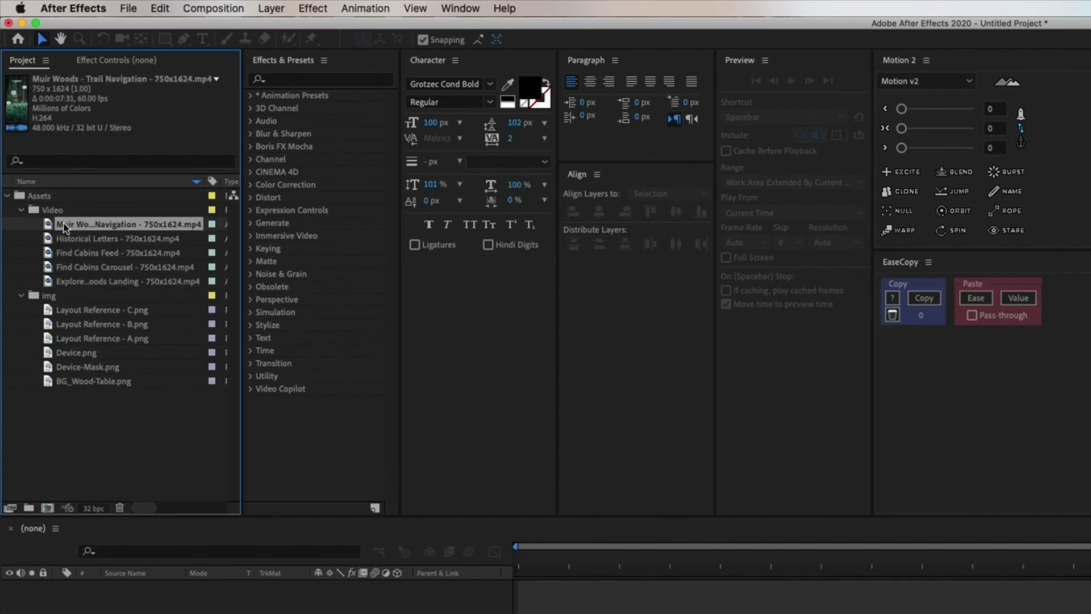
left_click(84, 283, "shift")
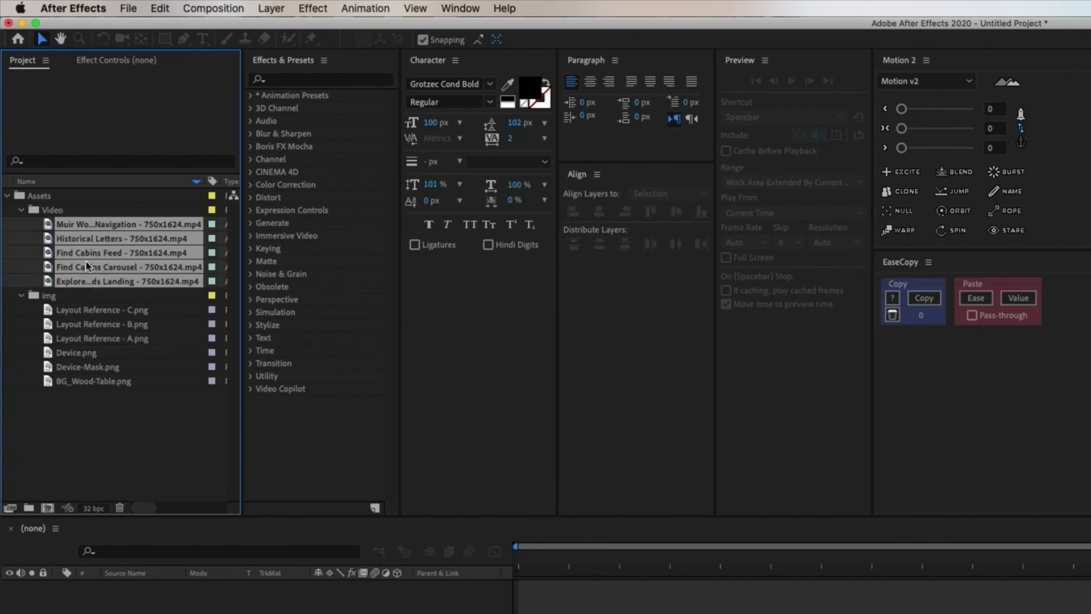
left_click_drag(85, 267, 50, 513)
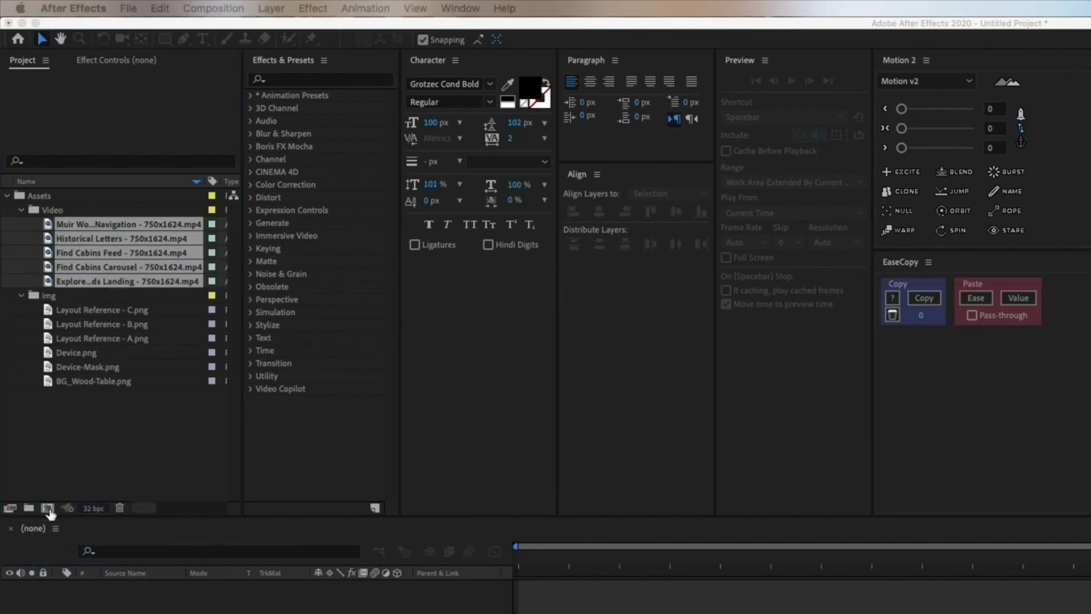
key("Return")
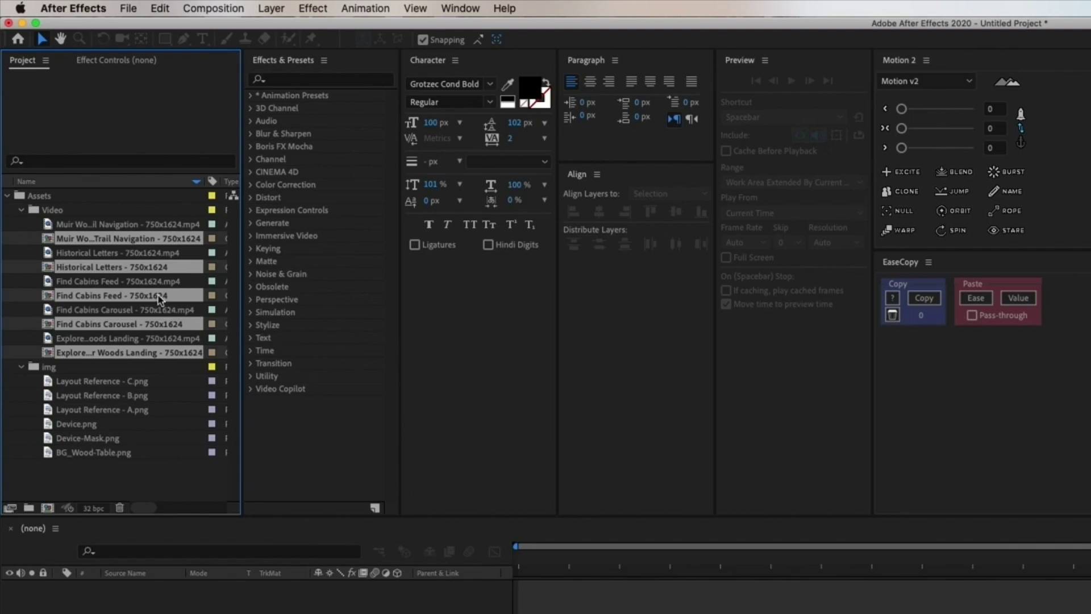
Group the five new video compositions into a new folder named UI Motion Flow.
left_click(147, 239)
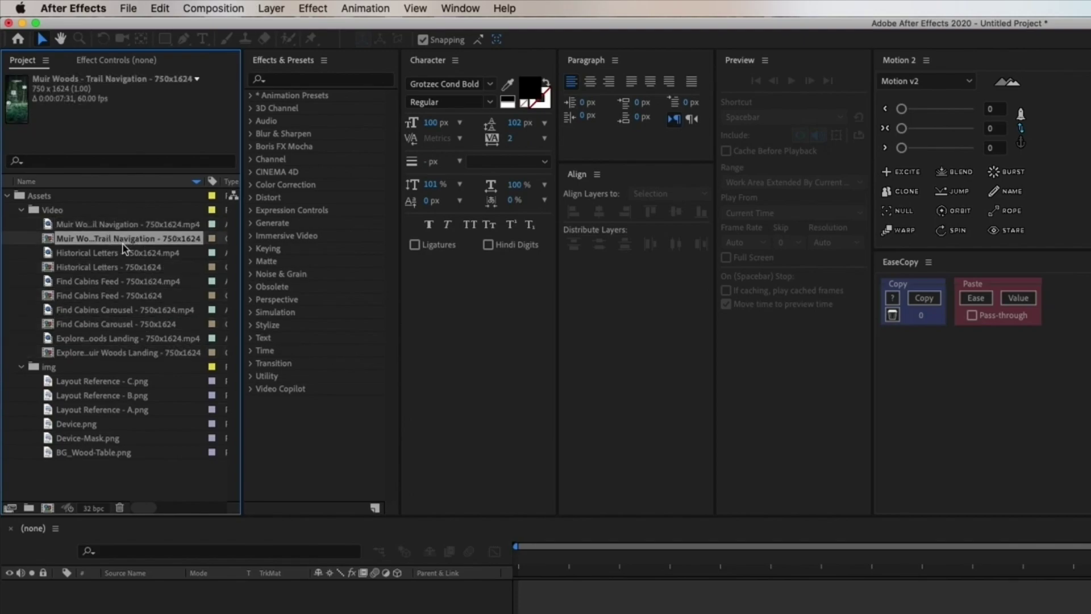
left_click(123, 268, "super")
left_click(96, 295, "super")
left_click(84, 324, "super")
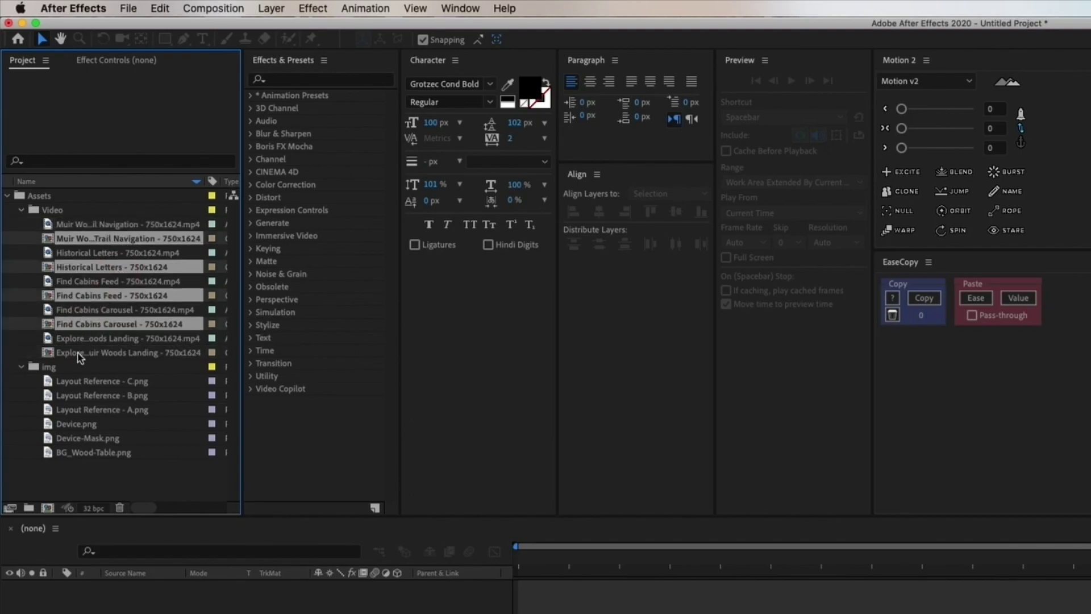
left_click(82, 353, "super")
left_click_drag(79, 356, 28, 508)
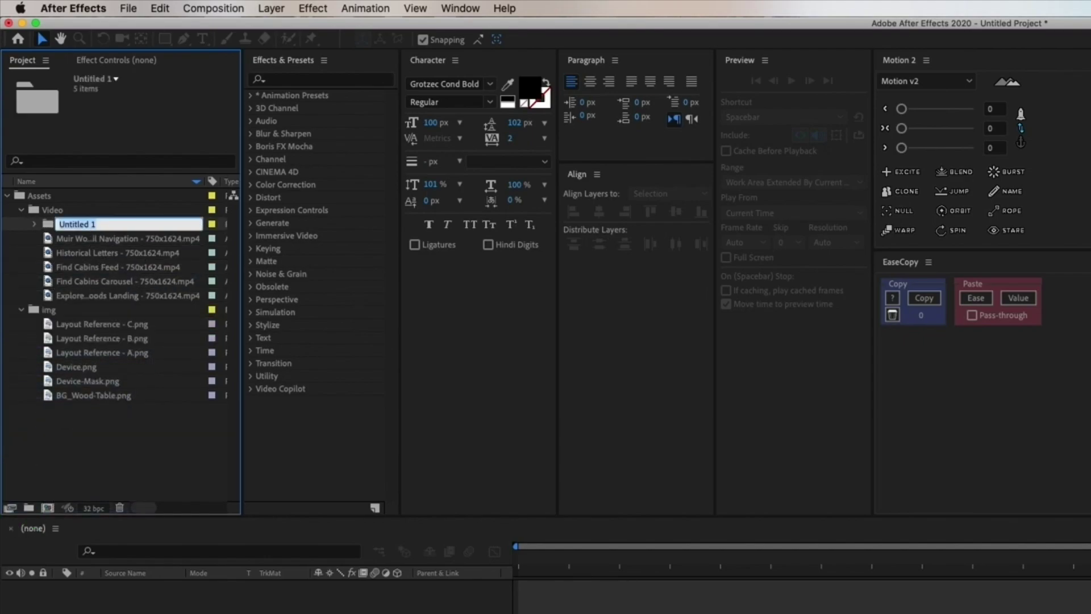
type("UI Motion Flow")
left_click(147, 432)
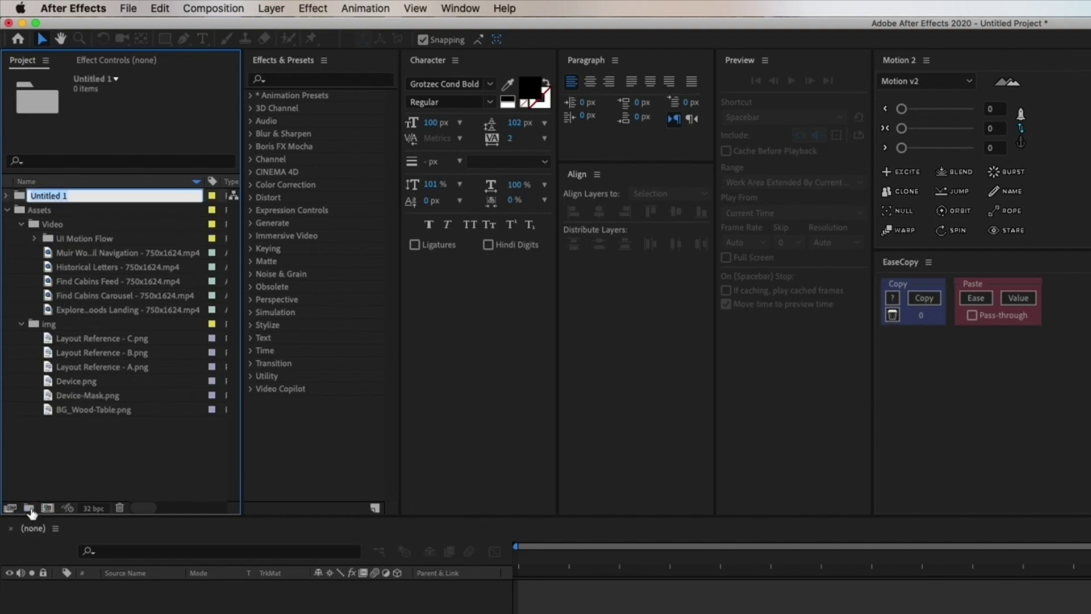
Create a top-level folder named Compositions, move the UI Motion Flow folder into it and expand it.
type("Compositions")
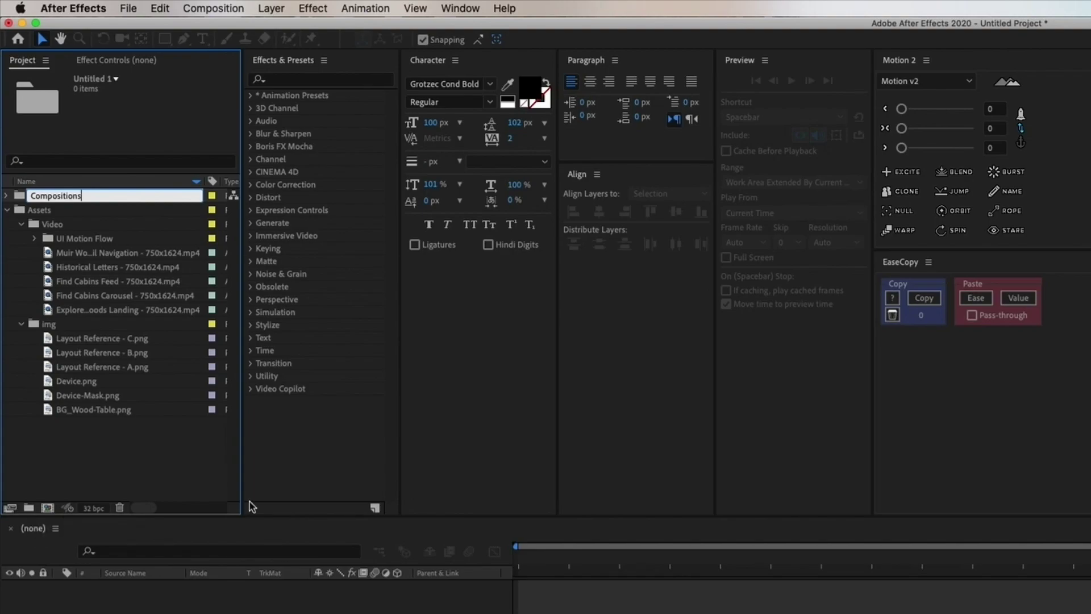
left_click(193, 474)
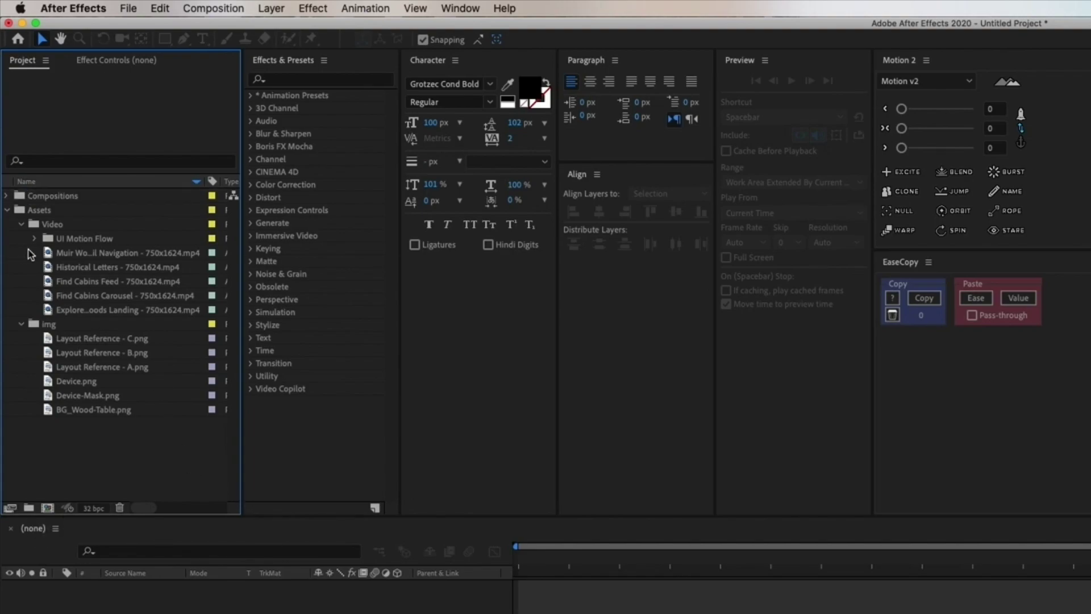
left_click_drag(74, 238, 28, 197)
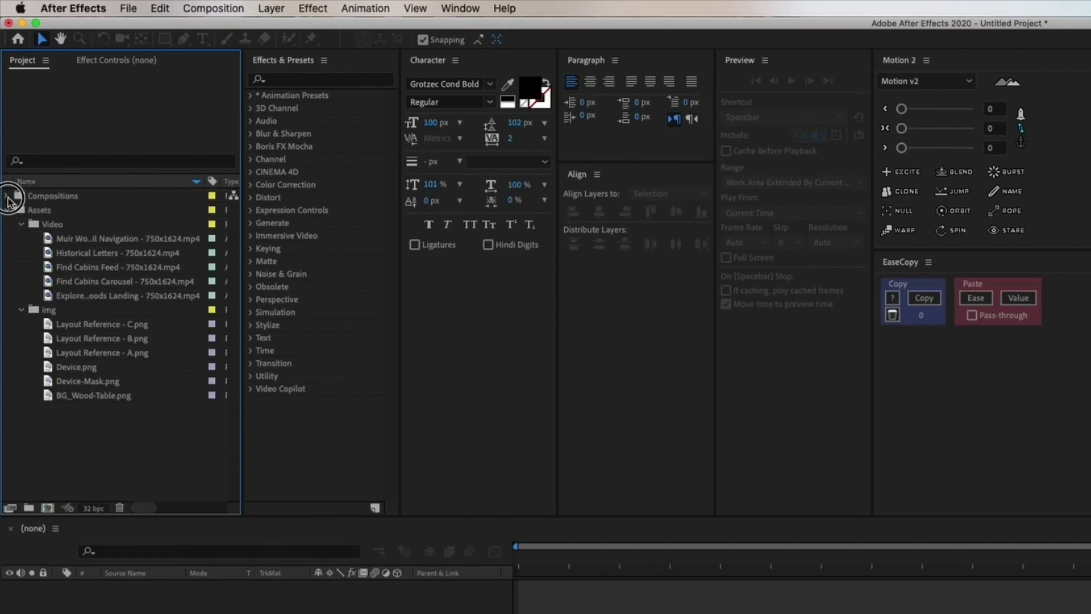
left_click(7, 196)
Set the label colour of the UI Motion Flow folder and its five compositions to Blue.
left_click(60, 210)
left_click(211, 209)
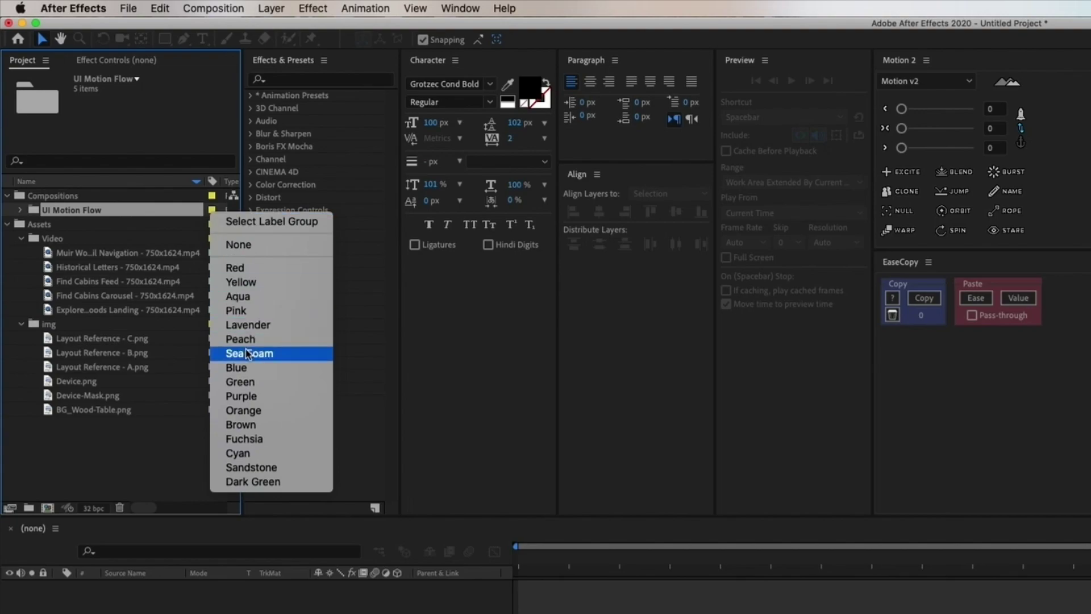
left_click(249, 368)
left_click(20, 211)
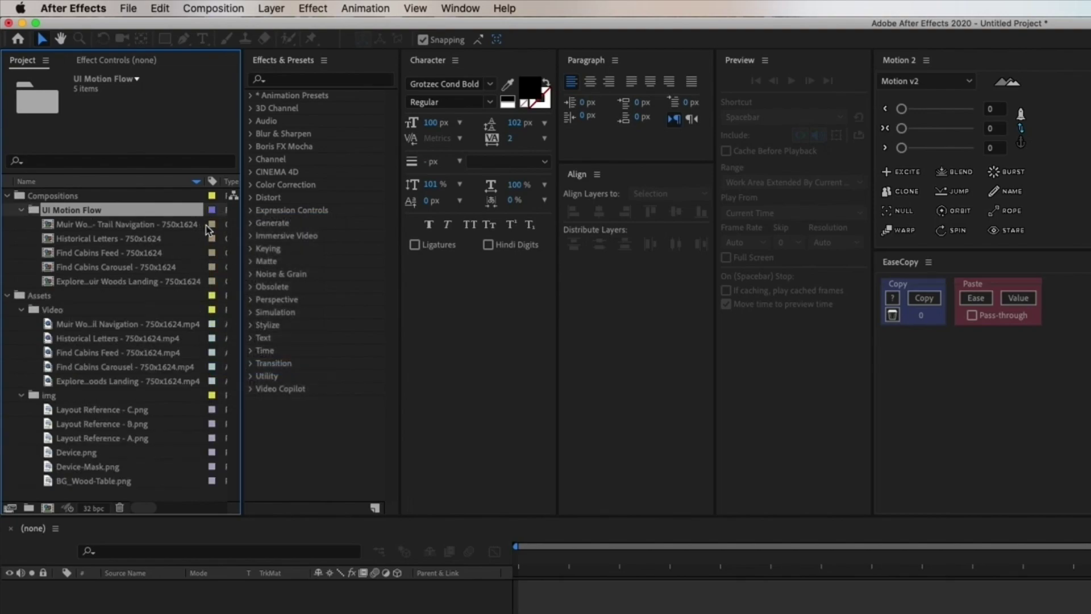
left_click(176, 224)
left_click(170, 281, "shift")
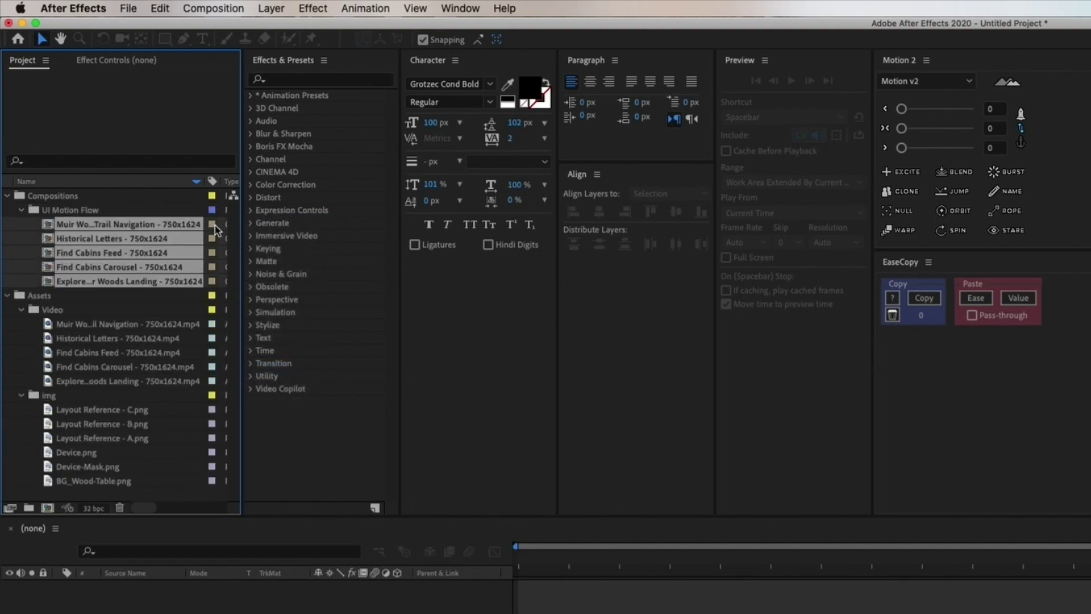
left_click(215, 228)
left_click(247, 381)
left_click(99, 212)
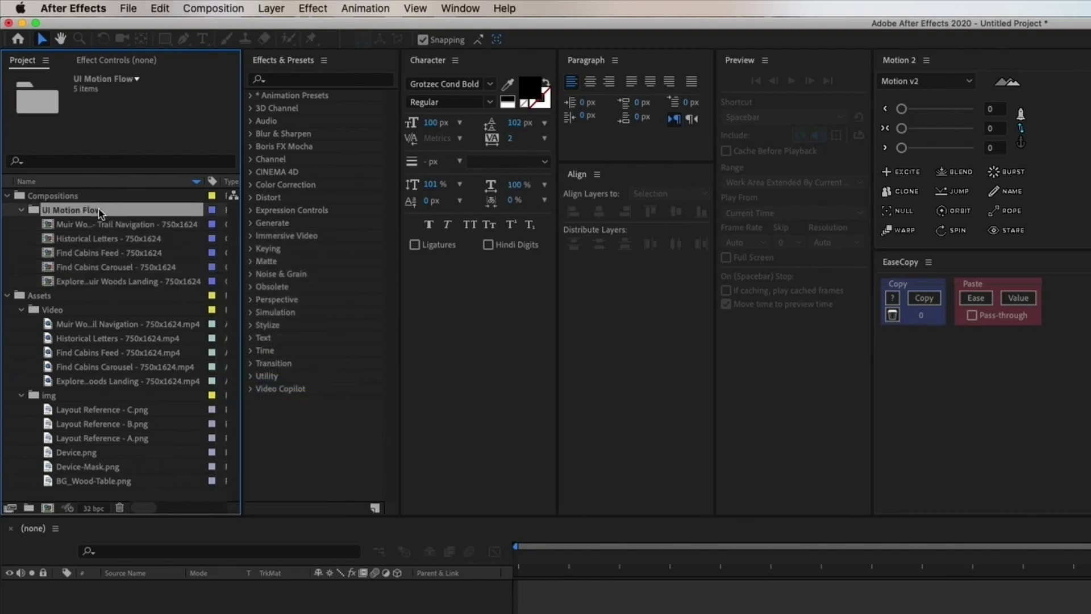
Collapse the Video folder, then create a composition from Device.png and name it Device 01.
left_click(69, 313)
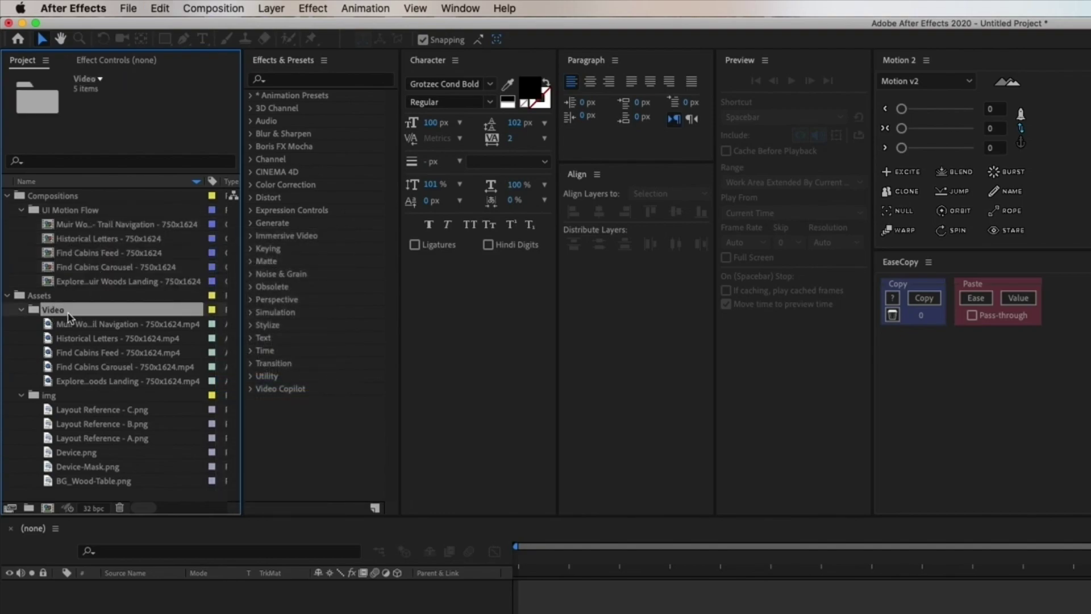
left_click(21, 310)
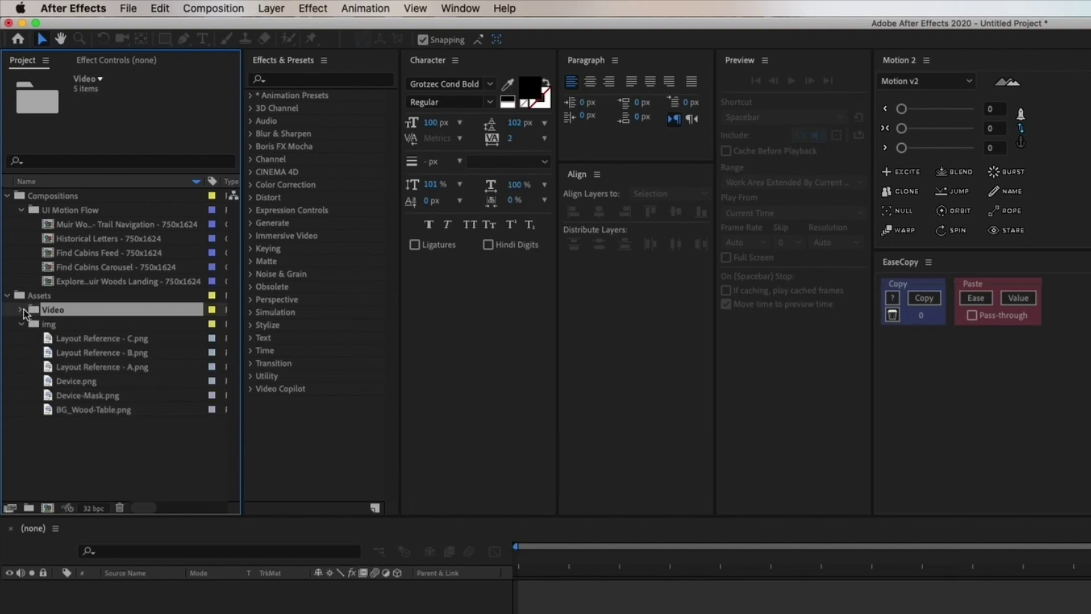
left_click_drag(87, 381, 48, 505)
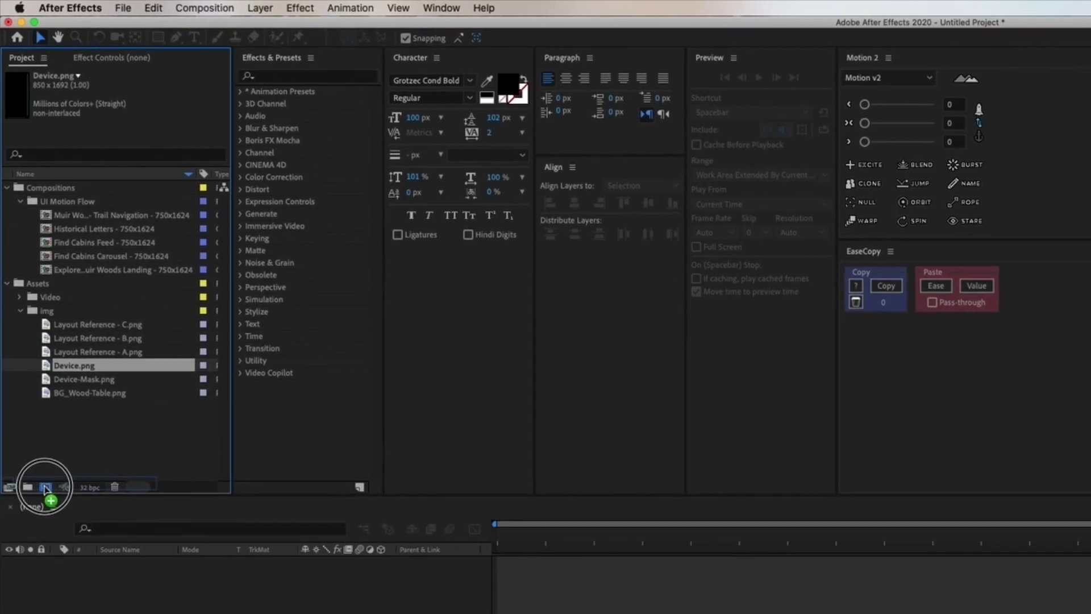
left_click(48, 234)
key("Return")
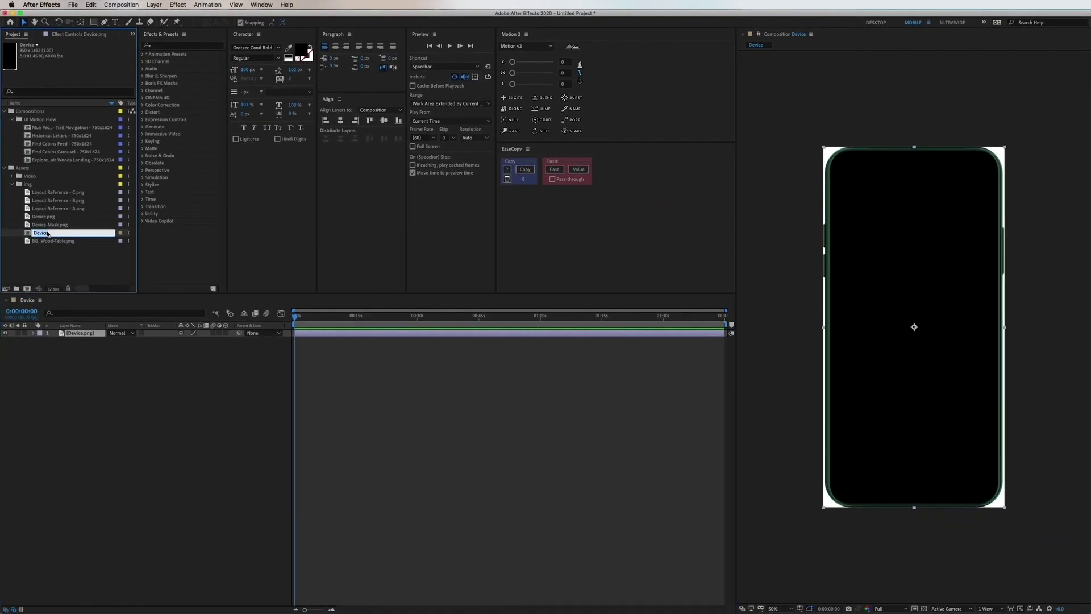
left_click(64, 254)
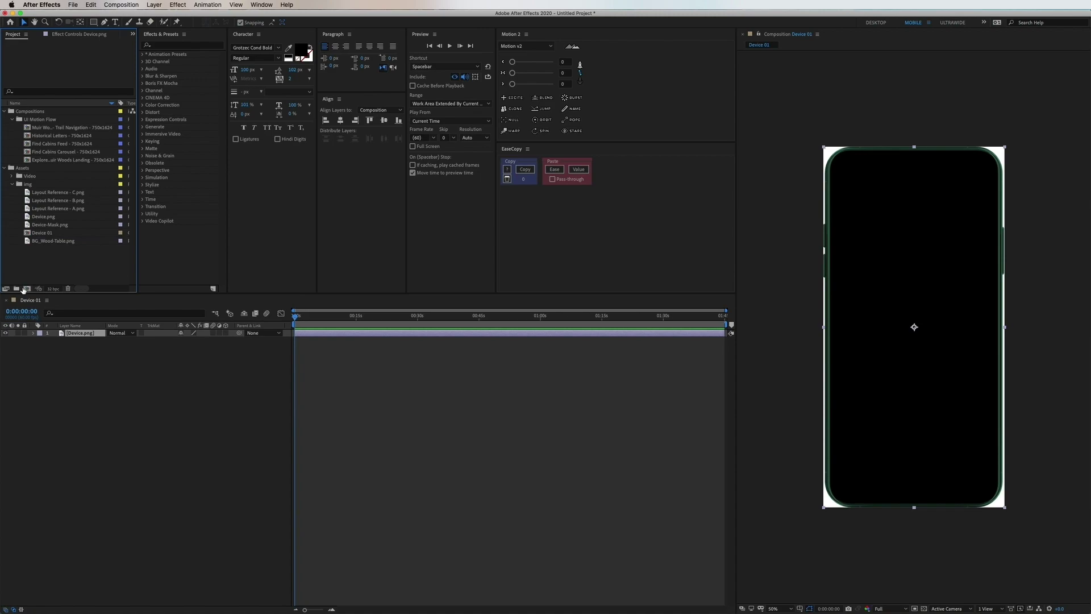
Create a Devices folder inside Compositions and move the Device 01 composition into it.
left_click(19, 289)
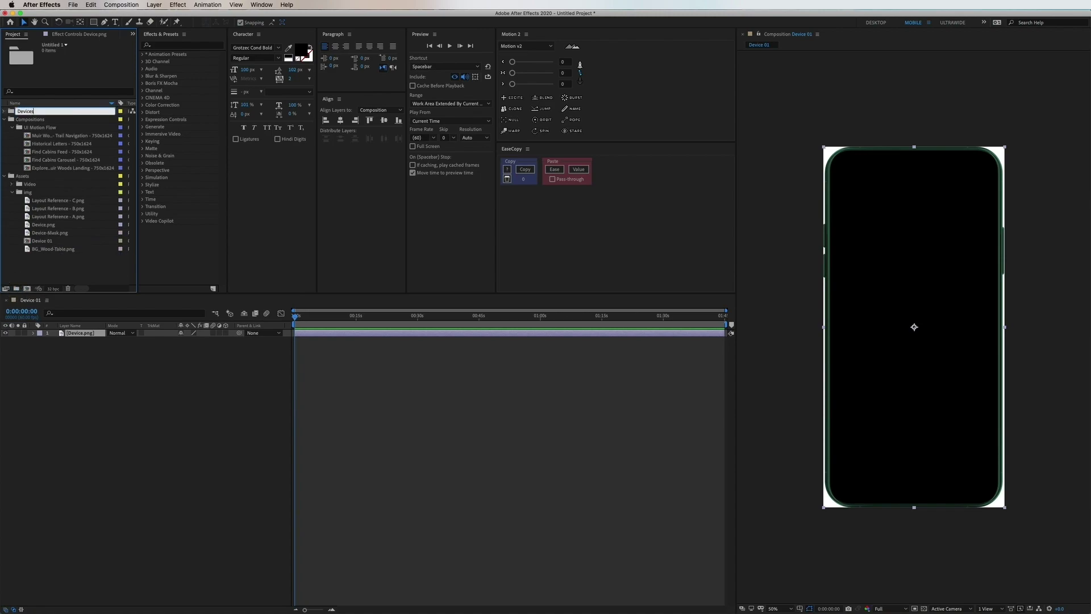
left_click(40, 268)
left_click_drag(23, 111, 28, 123)
left_click_drag(45, 241, 26, 169)
left_click(12, 168)
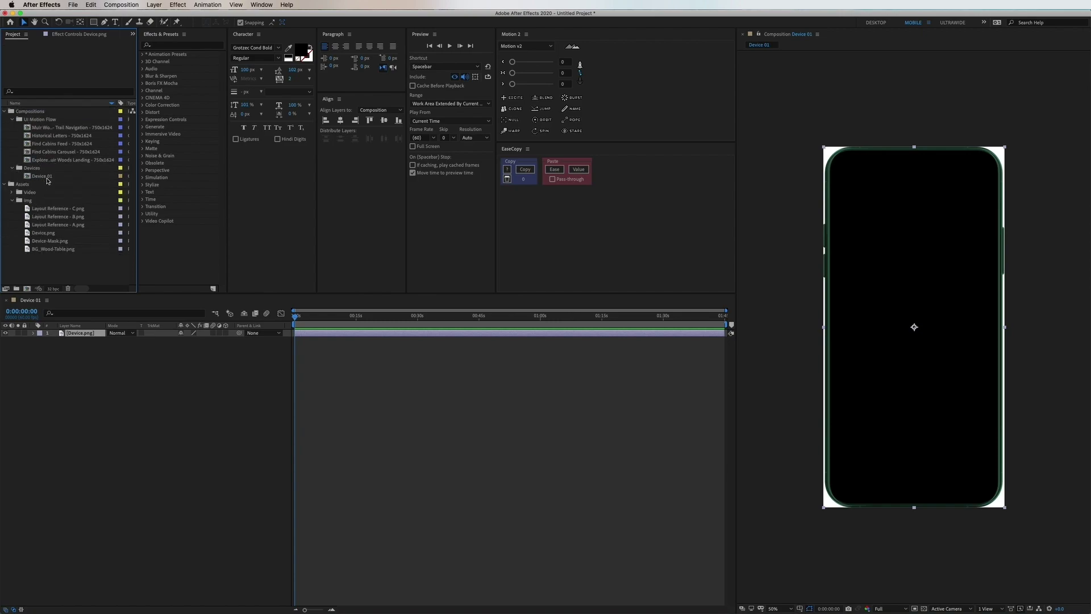
Add Device-Mask.png and the Muir Woods - Trail Navigation composition to Device 01, each centred over the device.
left_click(47, 177)
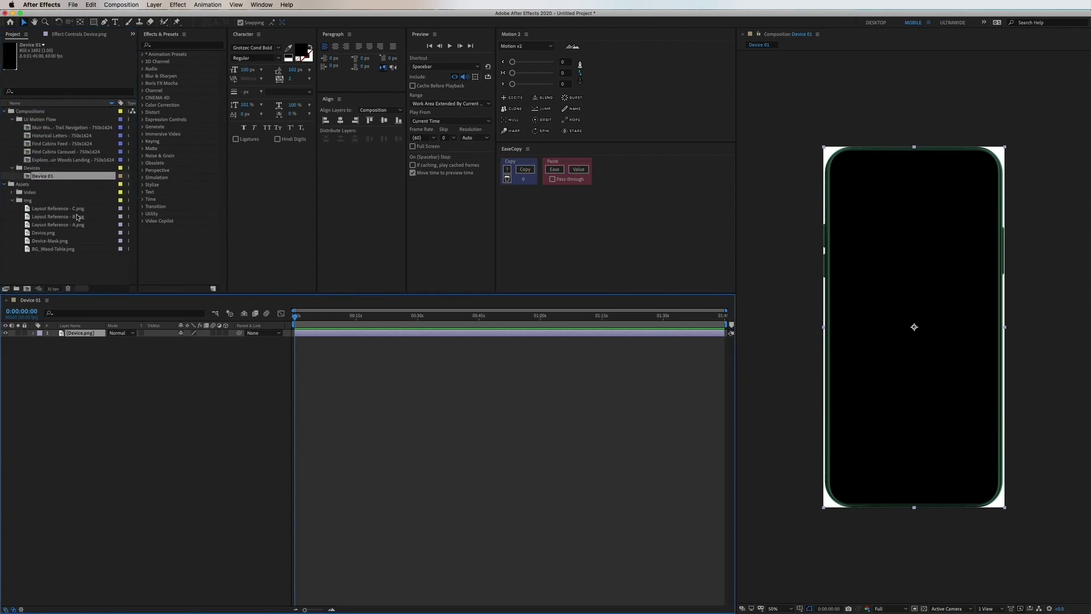
left_click(45, 241)
left_click_drag(45, 241, 915, 328)
left_click(42, 119)
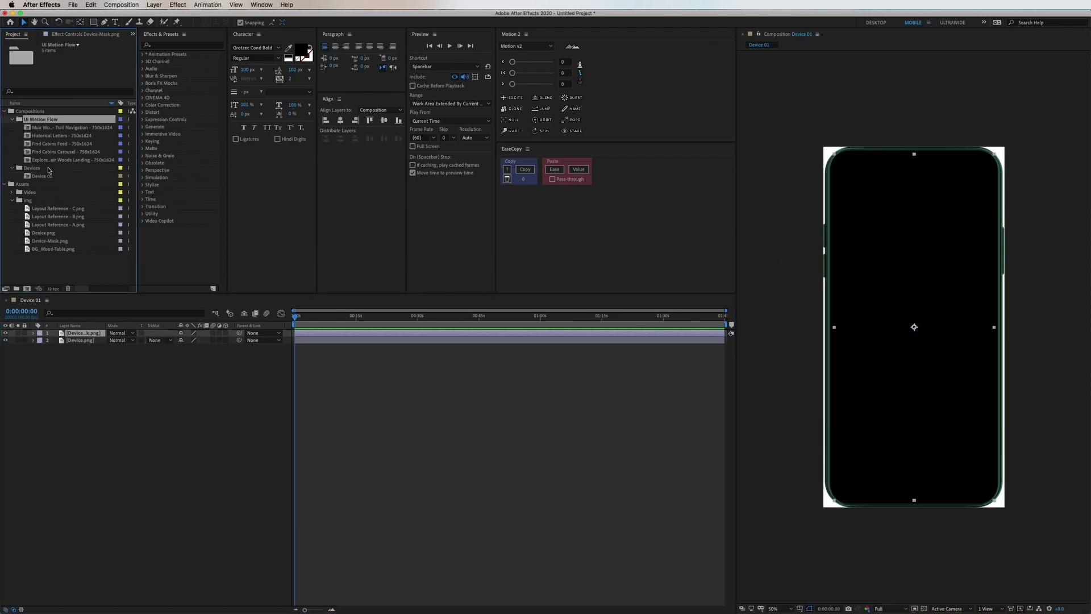
left_click_drag(48, 129, 913, 326)
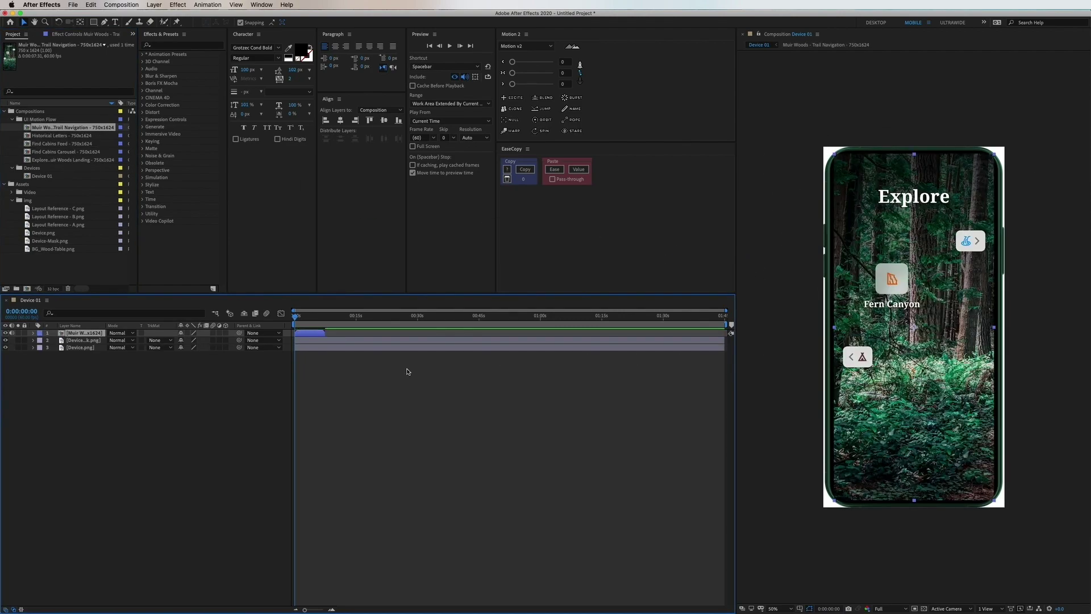
Place the Trail Navigation layer directly beneath Device-Mask.png, apply its Alpha Matte, and test the masking with a reverted move.
left_click(84, 333)
left_click_drag(84, 334, 87, 343)
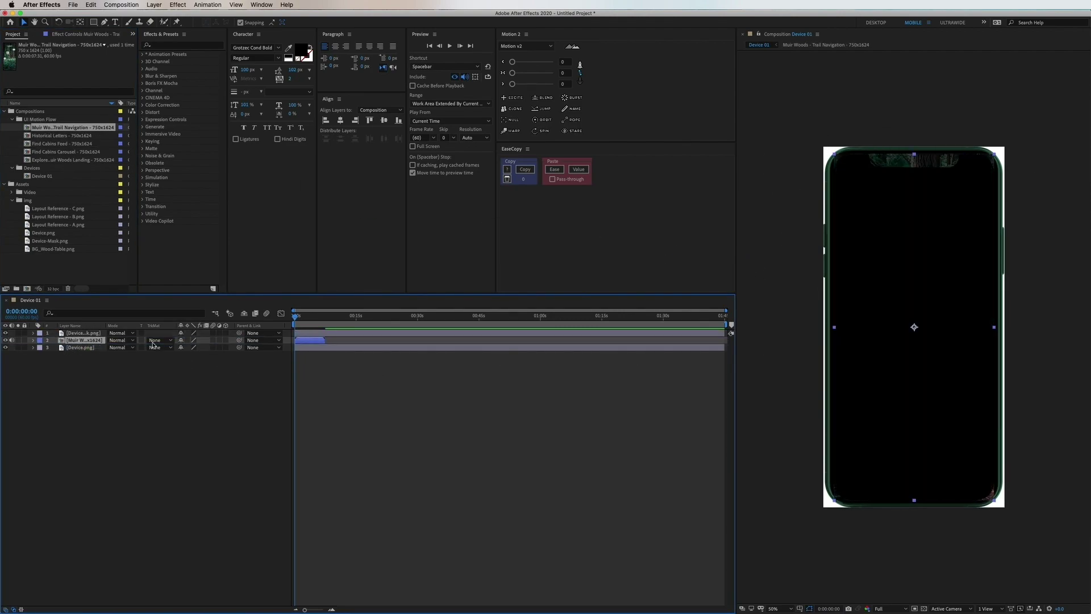
left_click(159, 341)
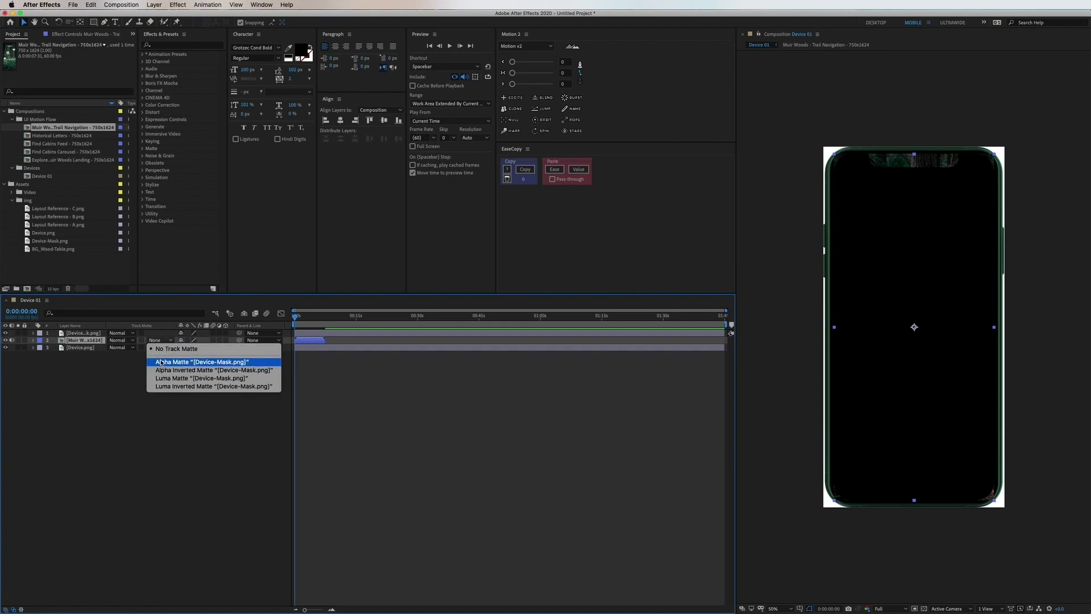
left_click(162, 362)
left_click_drag(907, 332, 907, 281)
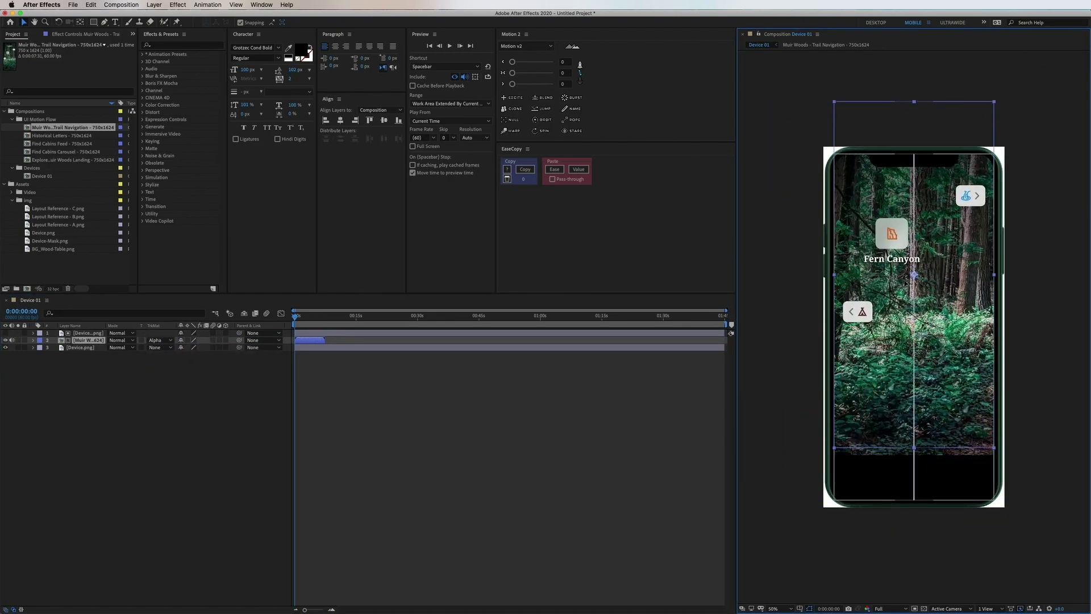
key("cmd+z")
End the Device 01 work area at 0:00:07:30, where the Trail Navigation layer ends, and trim the composition to it.
left_click_drag(305, 317, 325, 346)
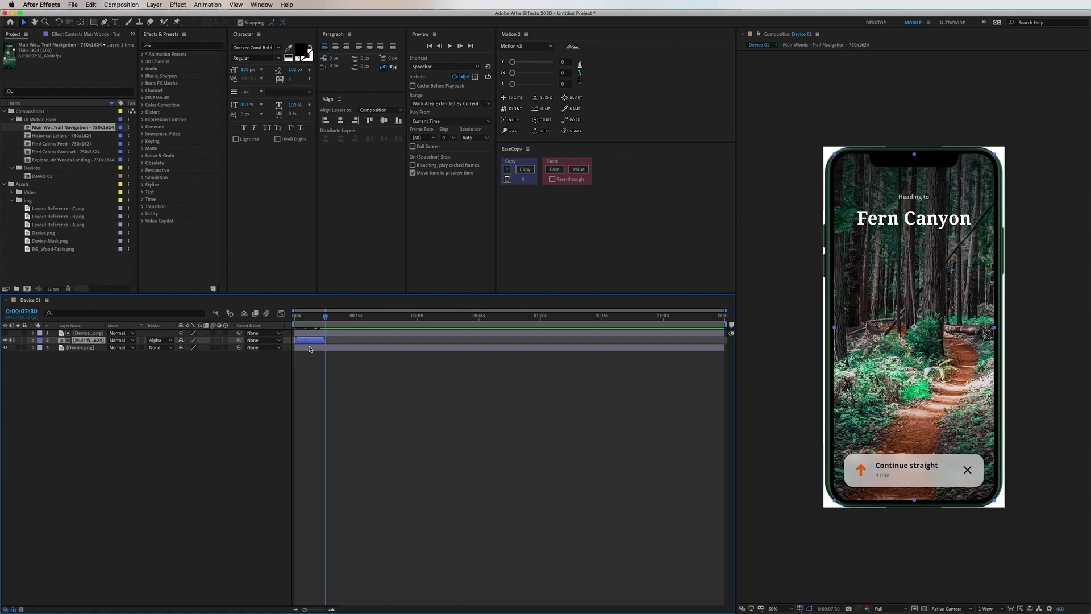
right_click(313, 326)
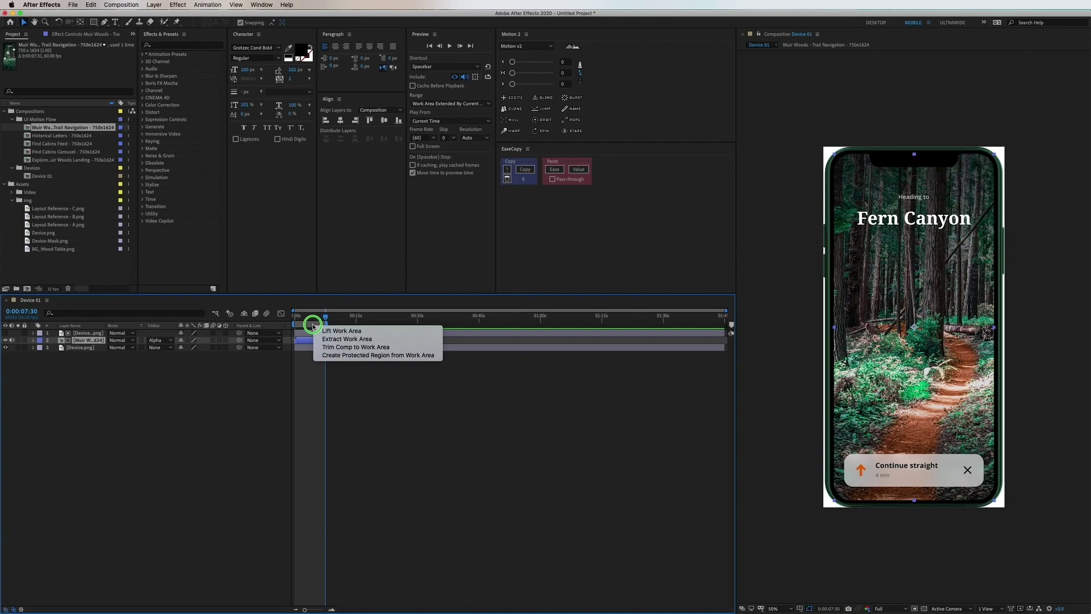
left_click(339, 348)
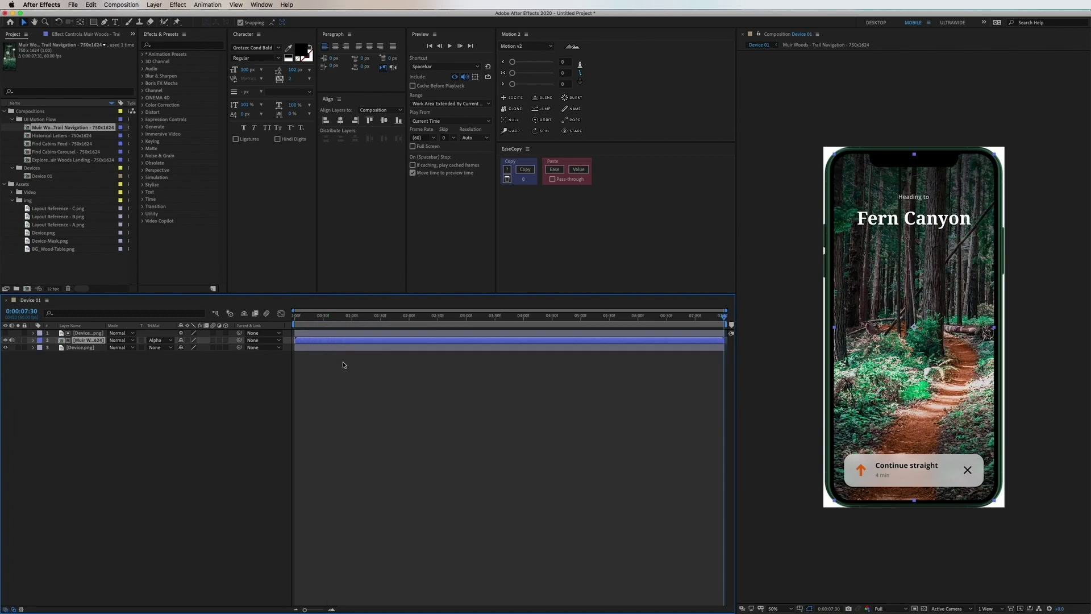
Duplicate the Device 01 composition as Device 02 and keep the copy in the Devices folder.
left_click(45, 177)
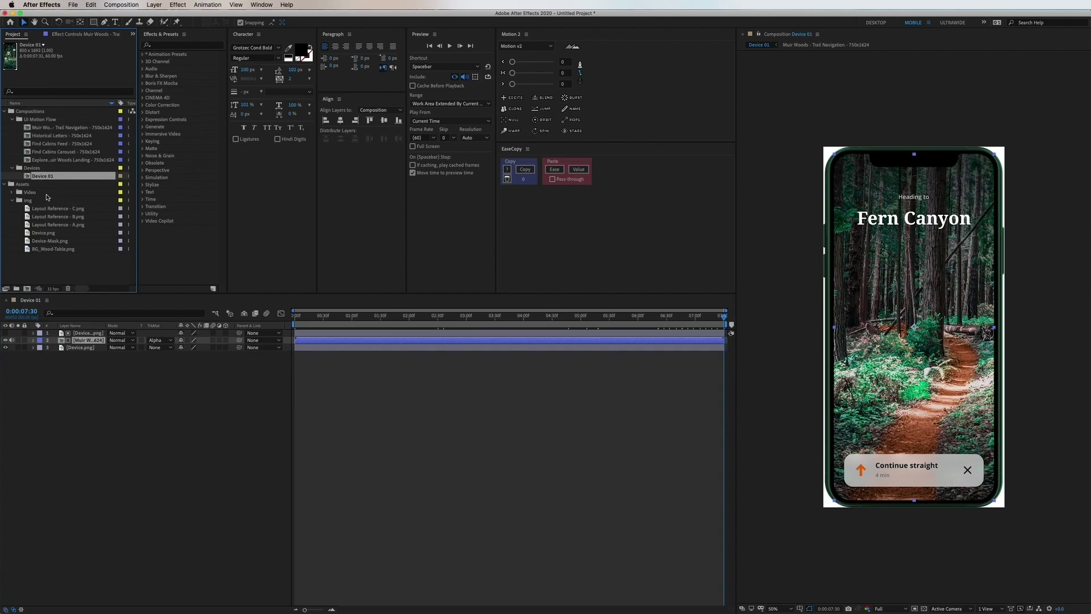
key("super+d")
left_click_drag(42, 115, 49, 177)
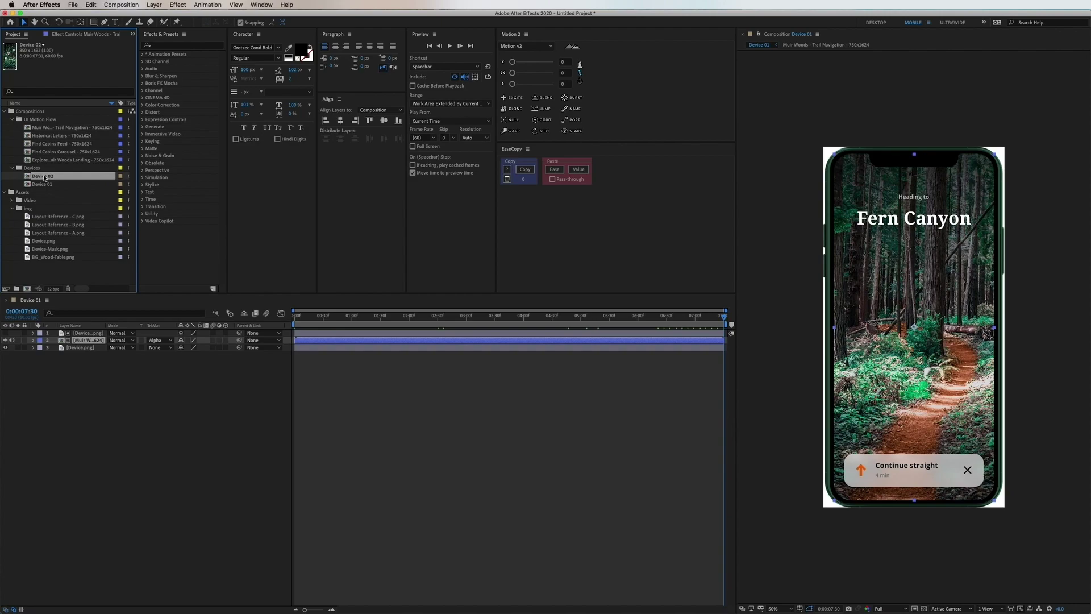
Replace the Trail Navigation layer in the Device 02 composition with the Historical Letters composition.
double_click(45, 176)
left_click(85, 341)
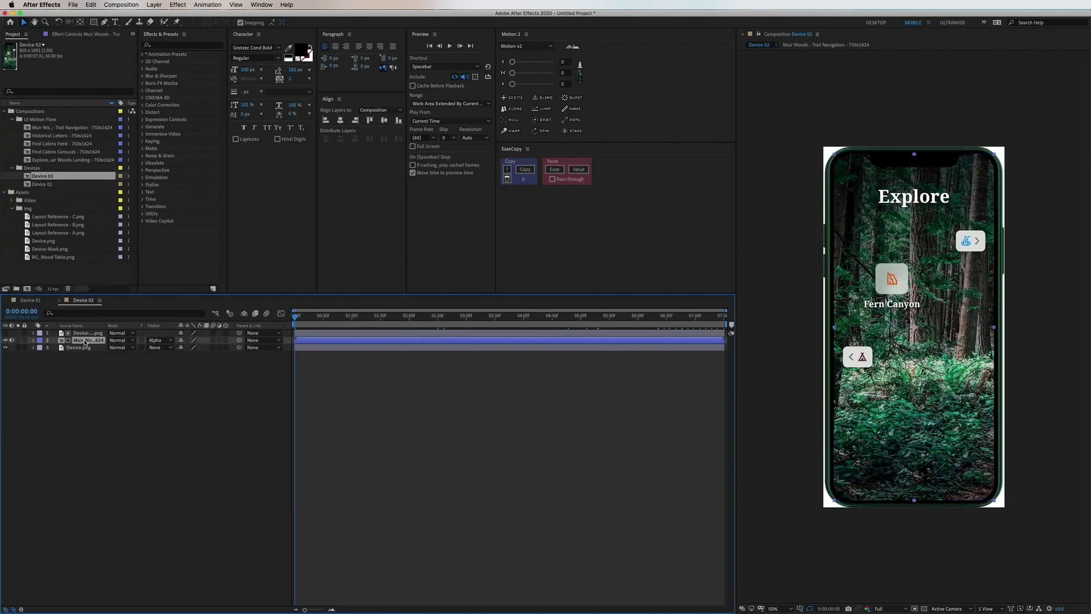
left_click_drag(57, 140, 83, 343)
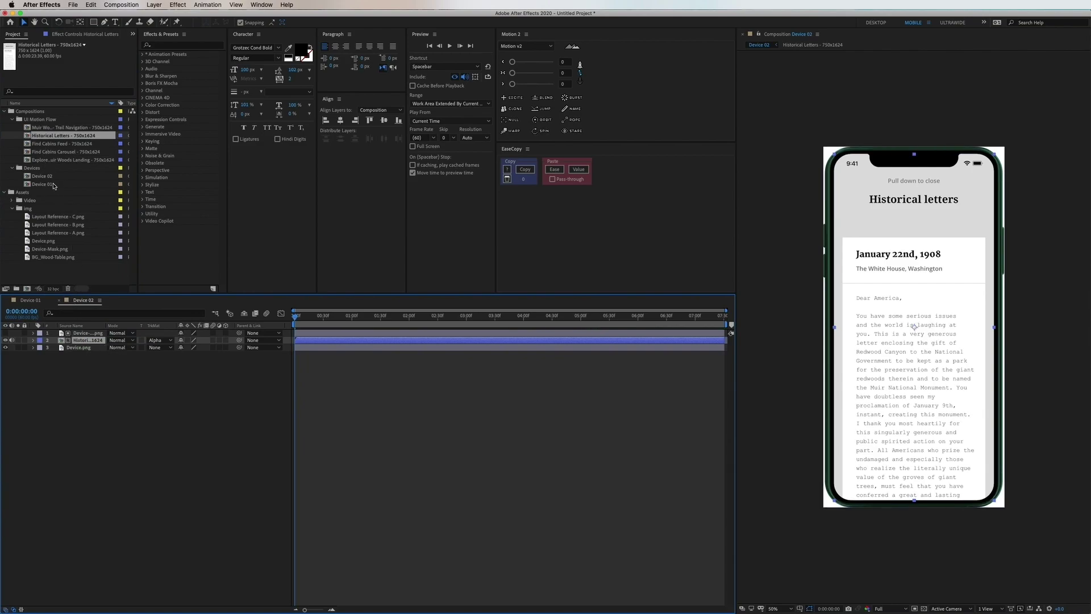
Add duplicates Device 03 and Device 04 to the Devices folder, with Find Cabins Feed and Find Cabins Carousel as their respective screen layers.
left_click(54, 186)
key("ctrl+d")
left_click_drag(41, 114, 66, 196)
double_click(48, 177)
left_click_drag(63, 143, 81, 342)
left_click(42, 176)
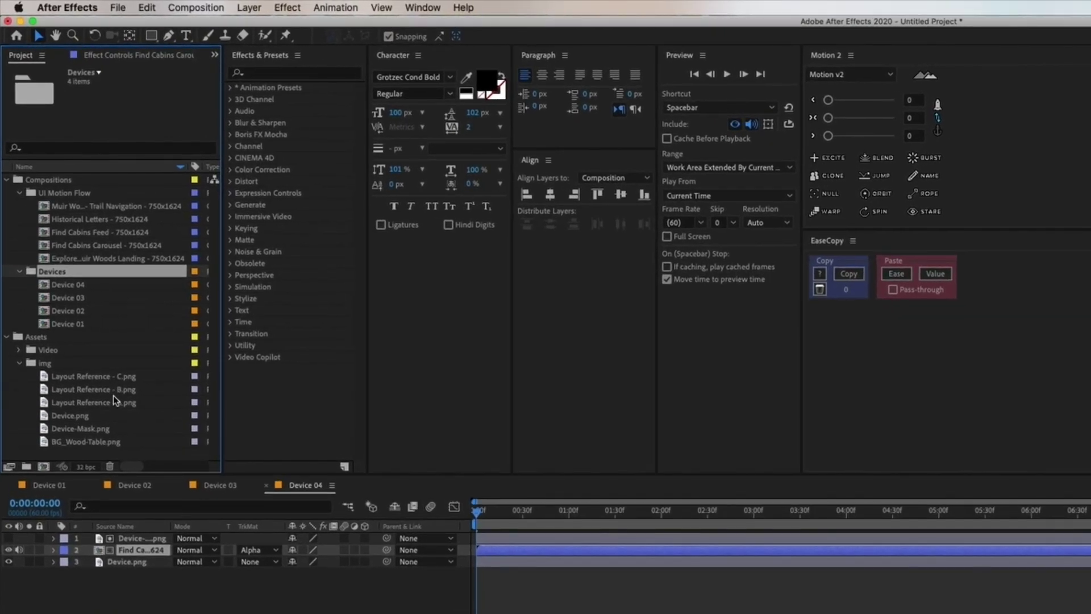
Make a new composition from Layout Reference - B.png, and create a folder named Layouts inside the Compositions folder.
left_click(59, 241)
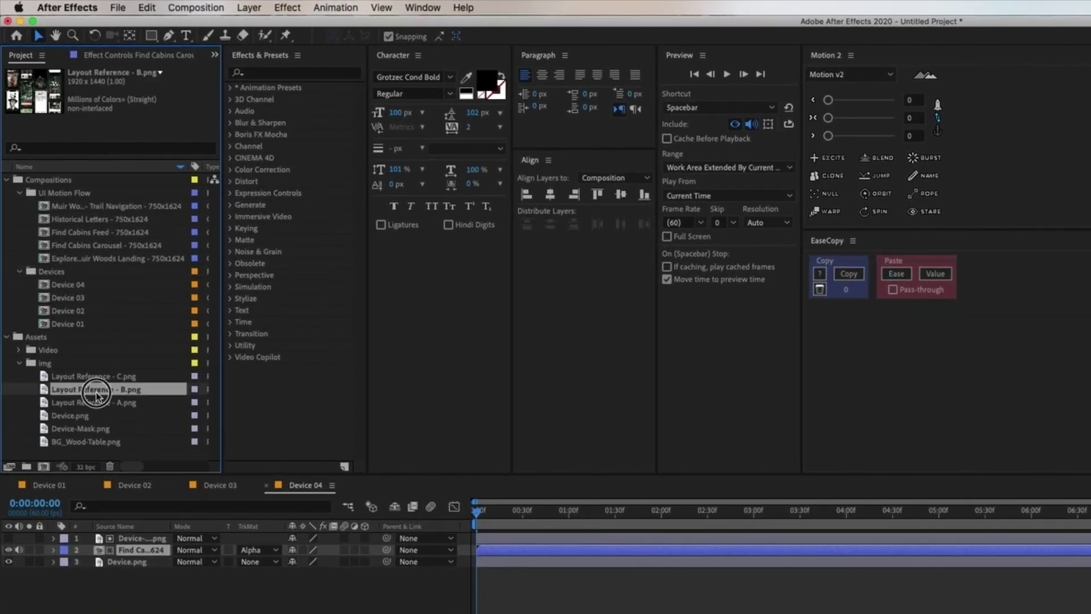
left_click_drag(97, 394, 44, 466)
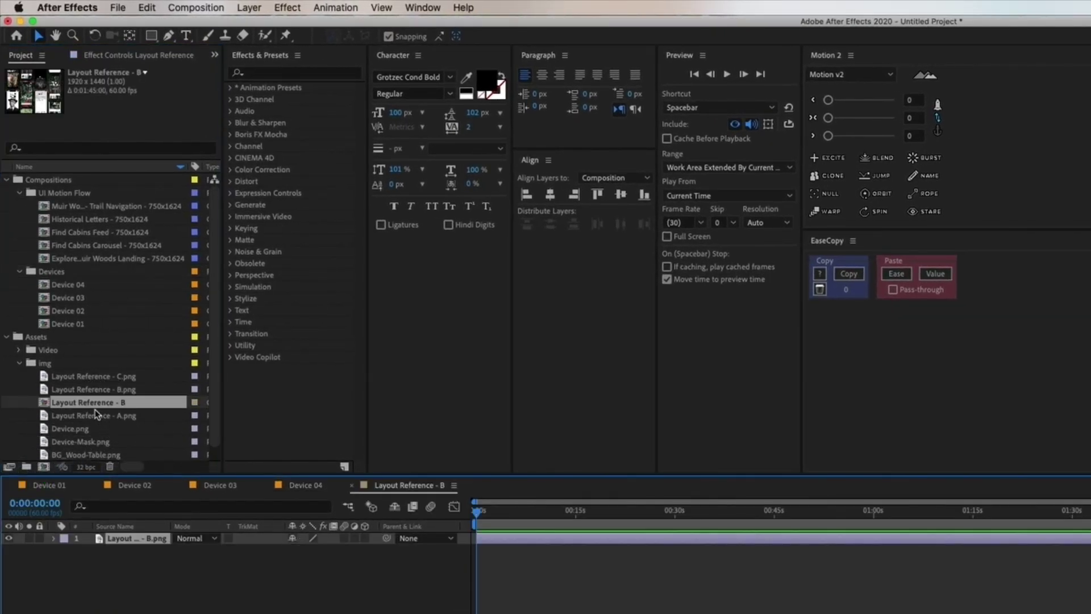
scroll(42, 433, "down", 1)
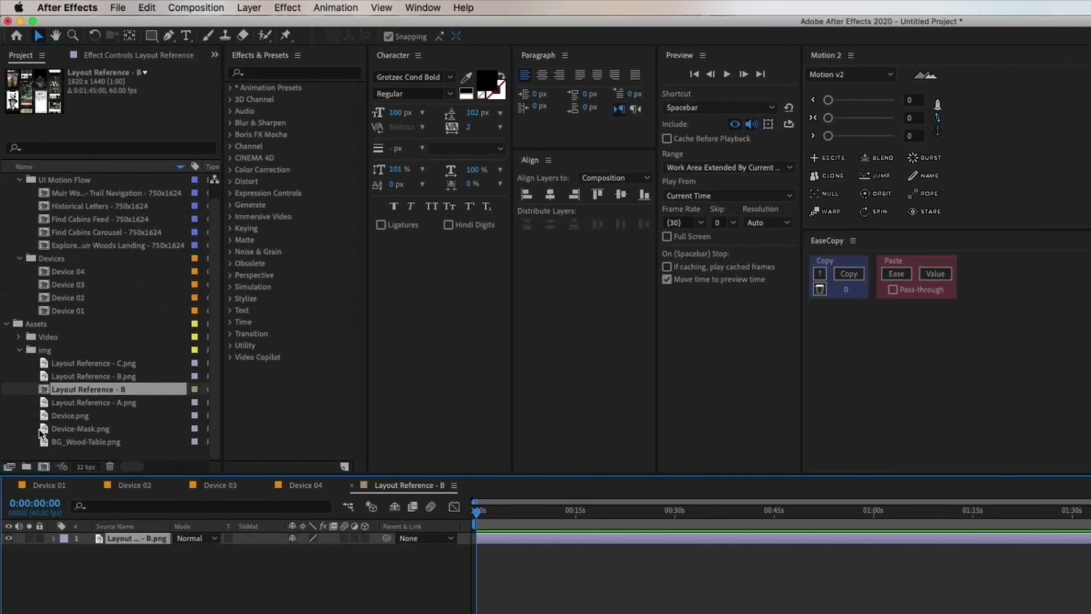
right_click(55, 469)
left_click(72, 484)
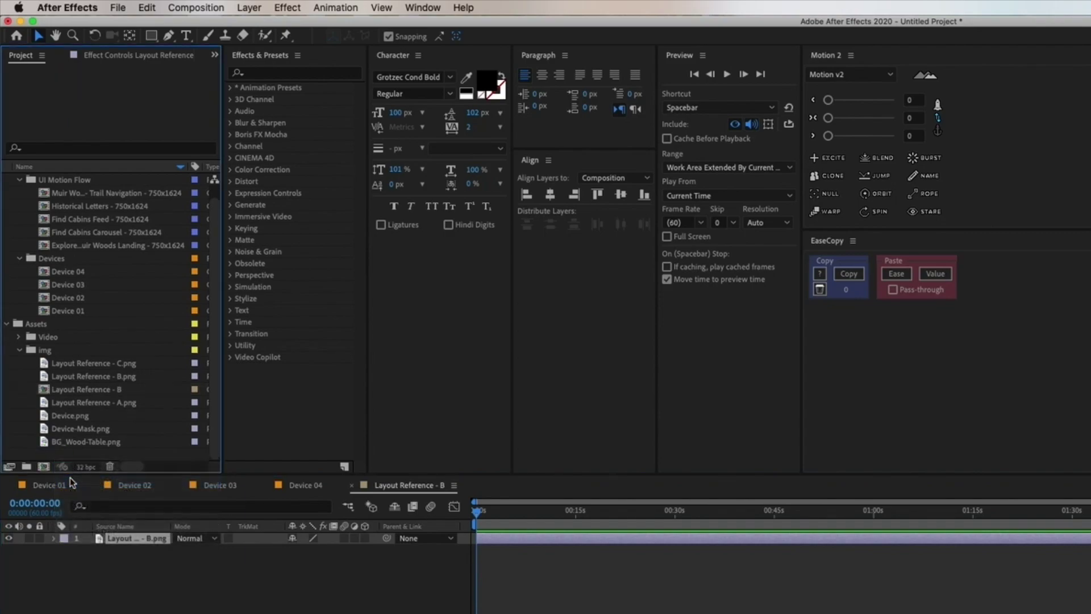
type("Layouts")
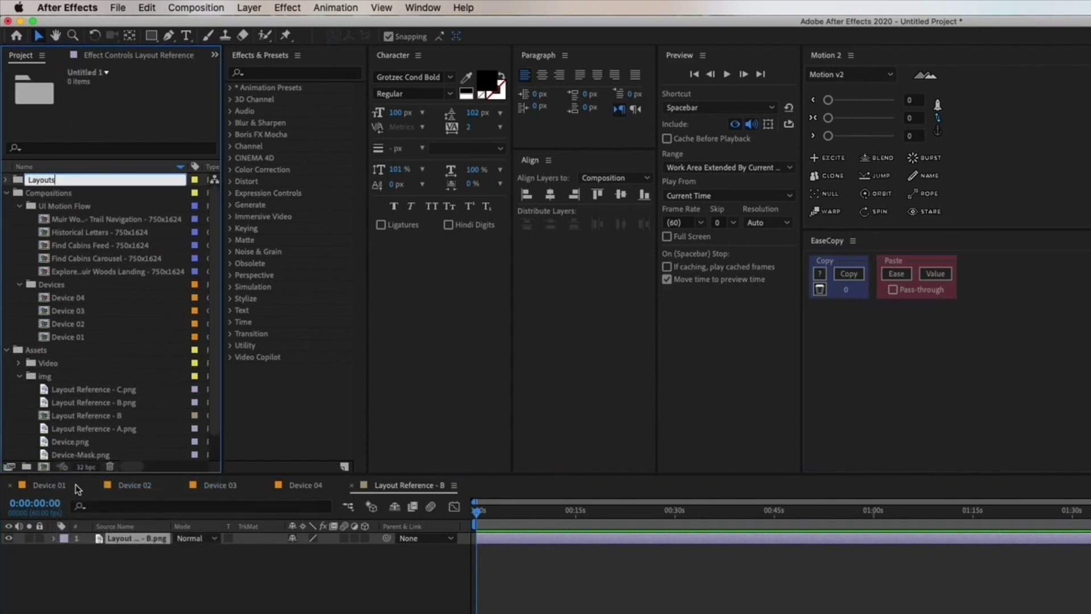
key("Return")
left_click_drag(49, 180, 70, 272)
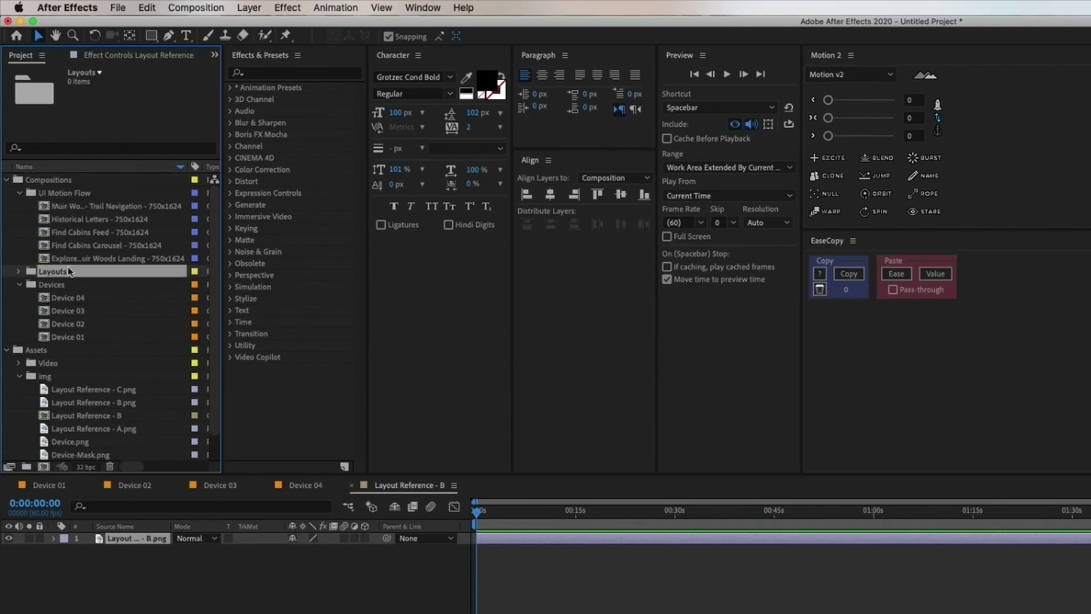
Move the Layout Reference - B composition from the img folder into the Layouts folder and open it.
scroll(88, 389, "down", 2)
left_click_drag(88, 394, 57, 248)
left_click(19, 246)
left_click(58, 260)
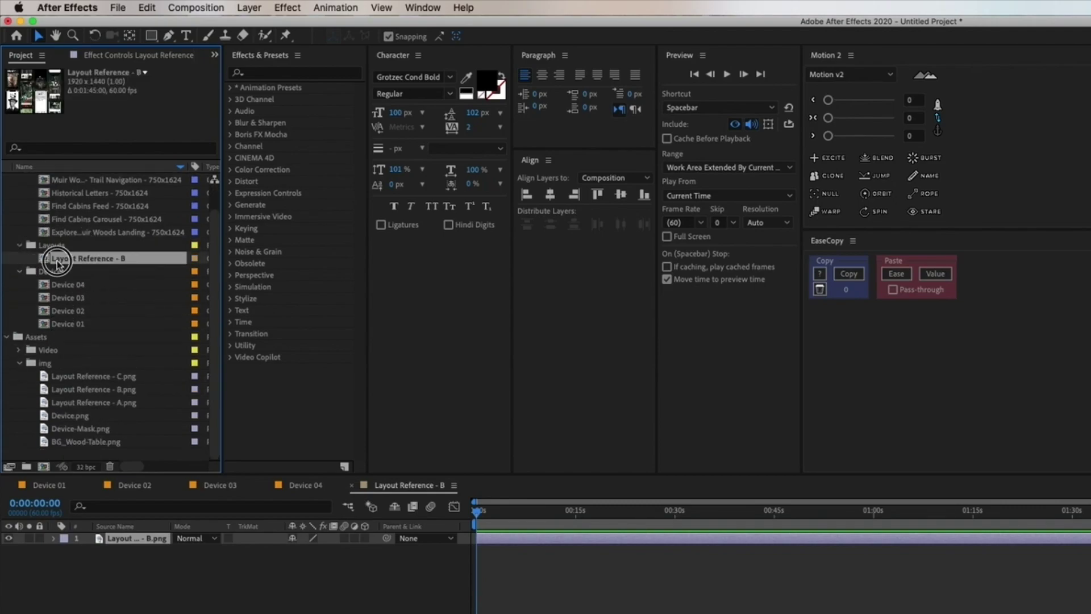
double_click(83, 261)
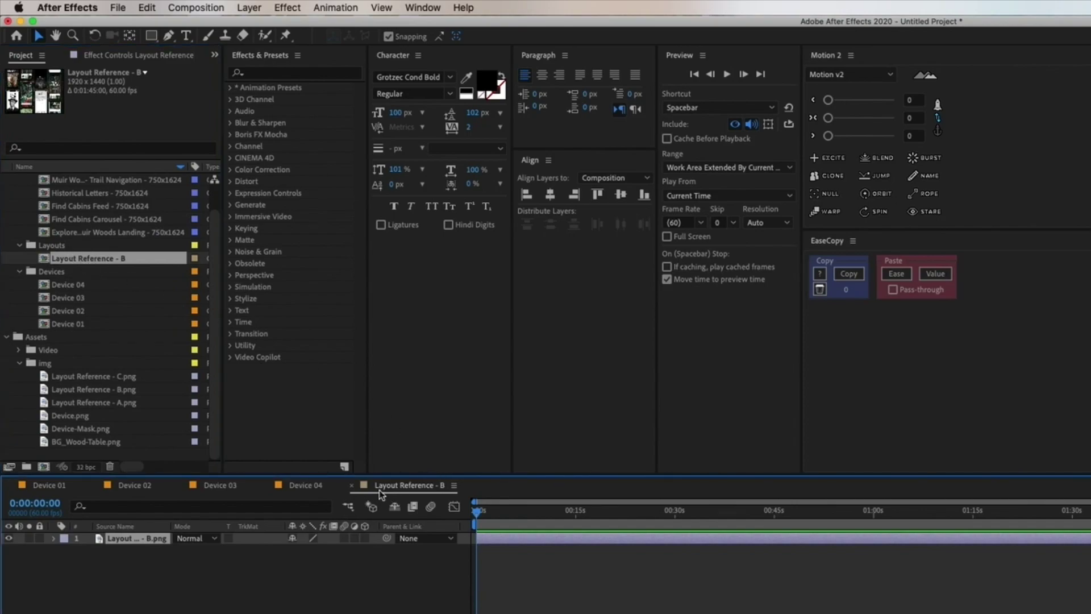
Give the Layouts folder and the Layout Reference - B composition inside it a Green label colour.
left_click(69, 247)
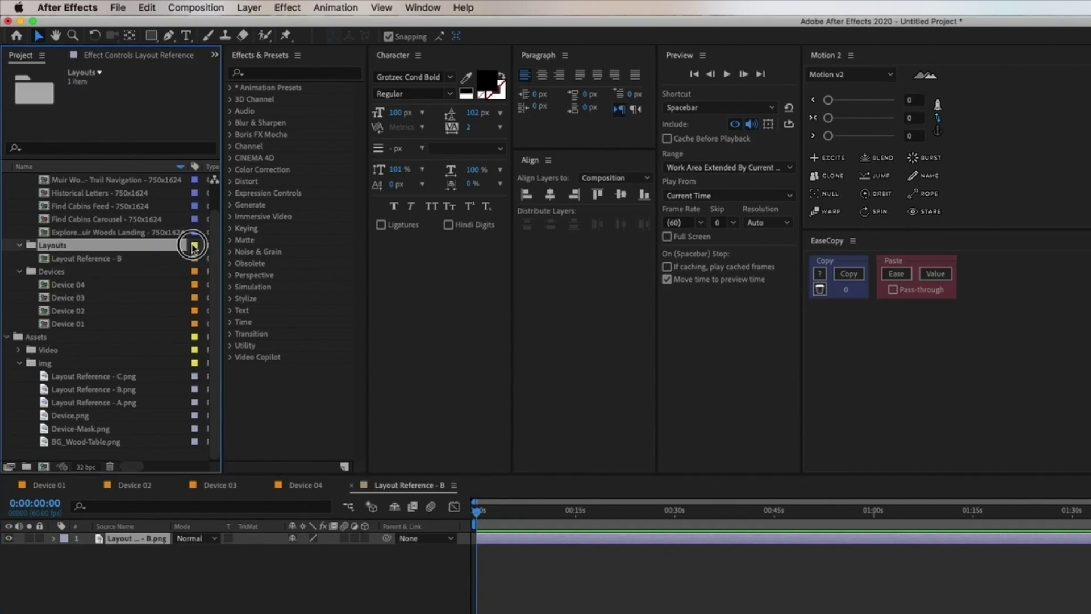
left_click(195, 245)
left_click(220, 403)
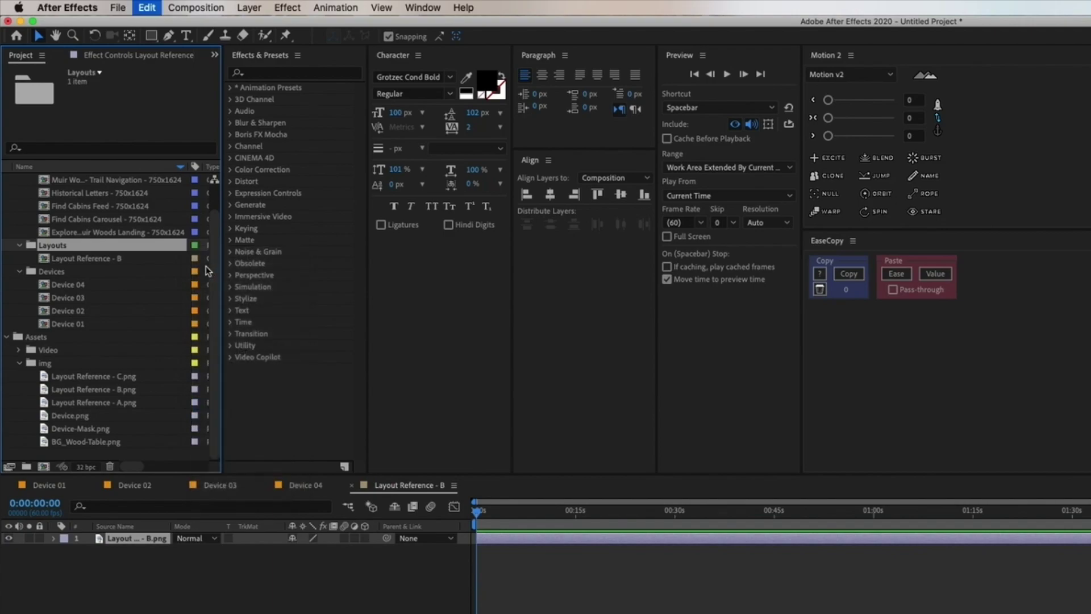
left_click(194, 259)
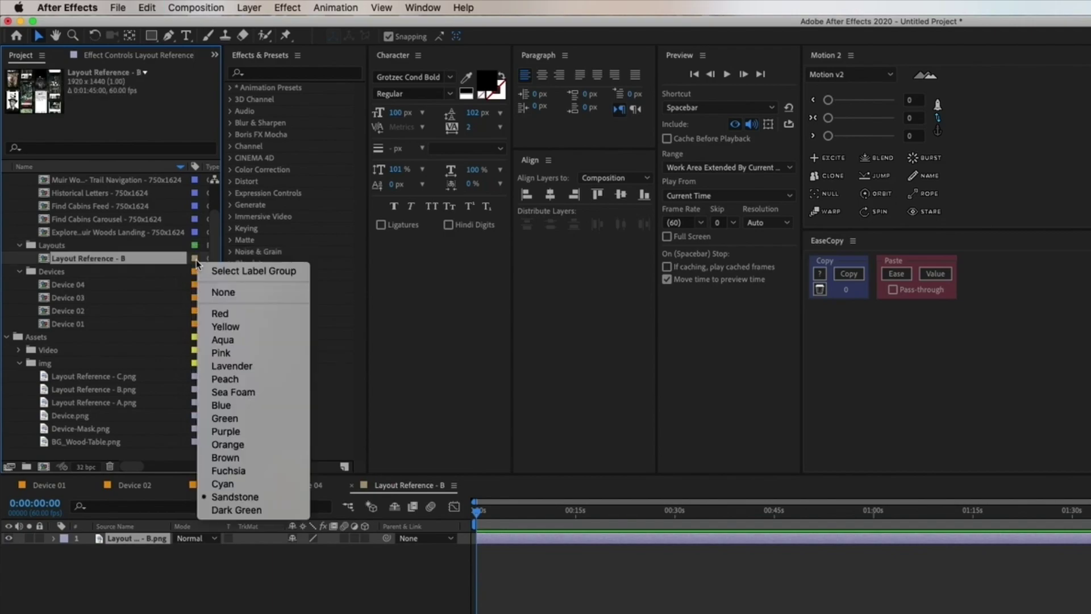
left_click(228, 418)
Open the Layout Reference - B composition, switch to the Desktop workspace and enlarge the timeline area.
double_click(74, 259)
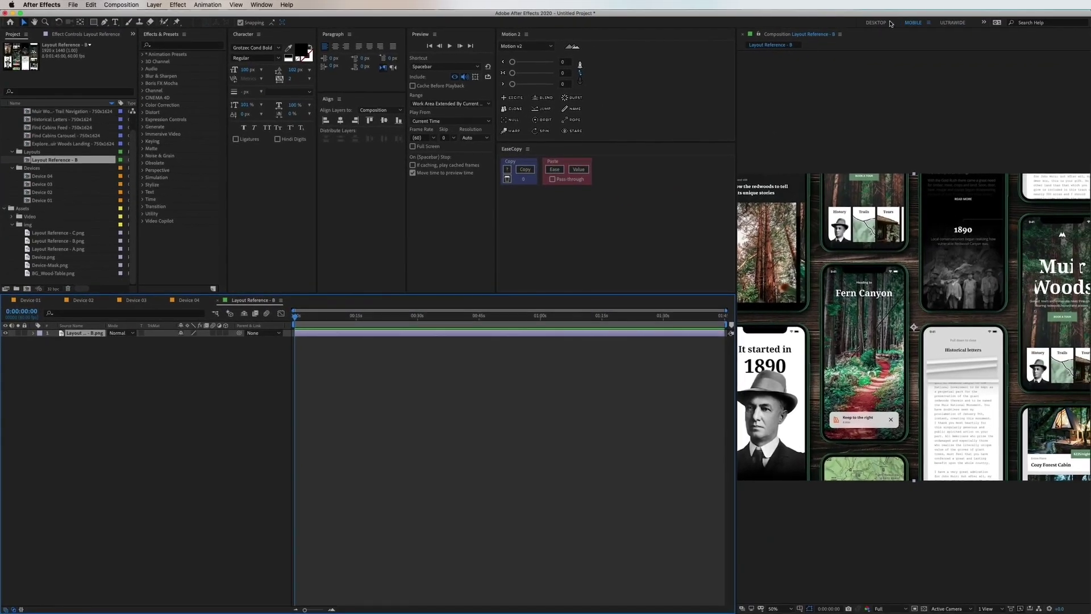
left_click(877, 23)
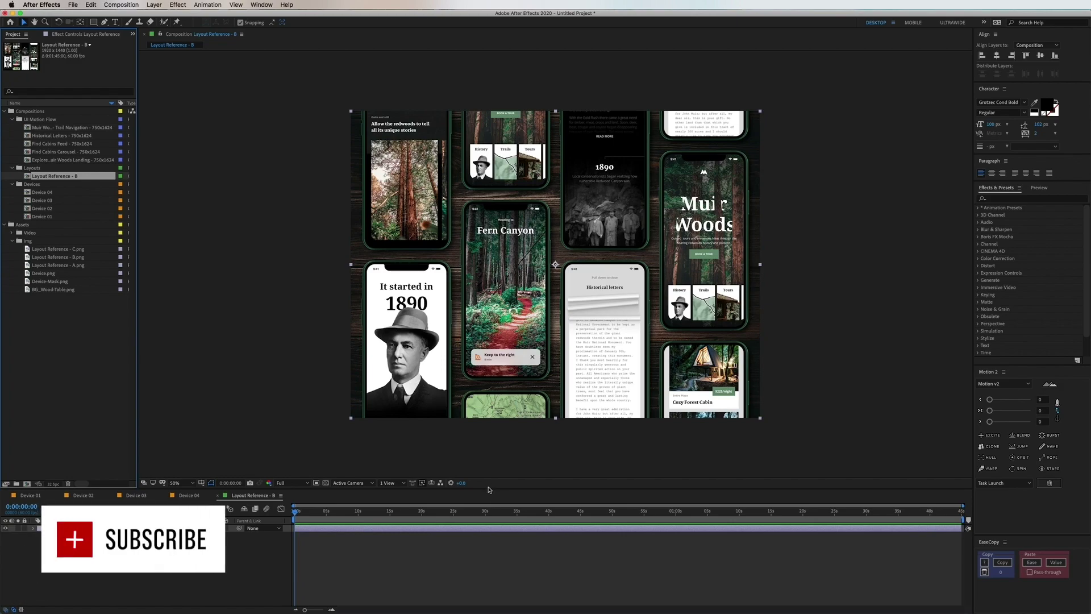
left_click_drag(488, 488, 491, 427)
Add Device 01 to Layout Reference - B, scale it to about 47% and nudge it over the Fern Canyon phone.
left_click(52, 217)
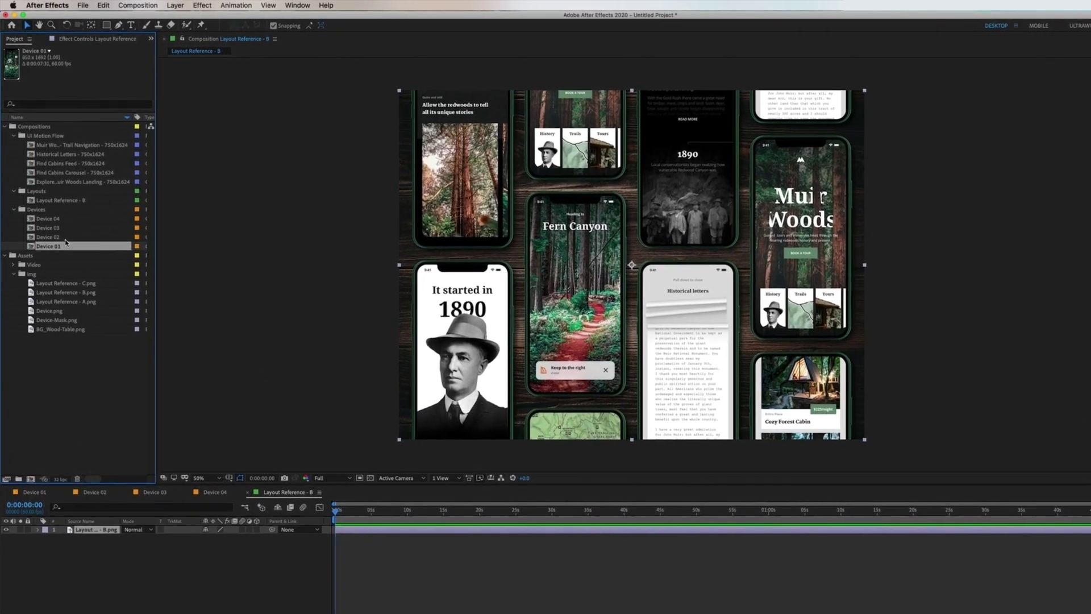
left_click_drag(65, 242, 600, 293)
key("s")
left_click_drag(225, 541, 221, 543)
key("Right")
key("Right")
key("Right")
key("Right")
key("Right")
key("Right")
key("Right")
key("Right")
key("Right")
key("Right")
key("Down")
key("Down")
key("Down")
Set the Device 01 layer's scale to 50%, and revert a small trial move of the layer.
left_click(219, 542)
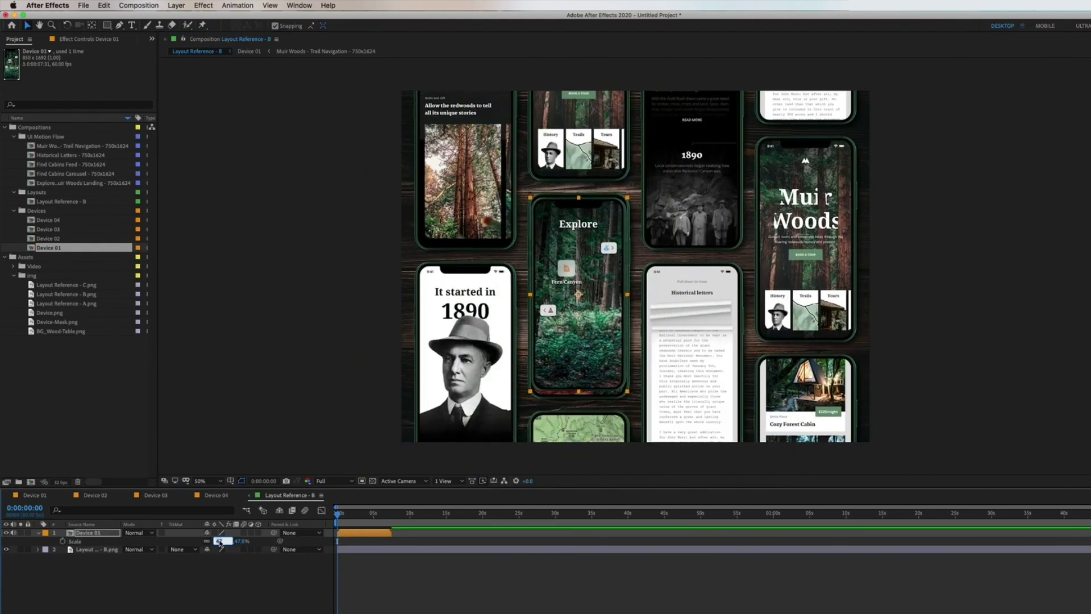
type("50")
key("Return")
left_click_drag(588, 334, 597, 340)
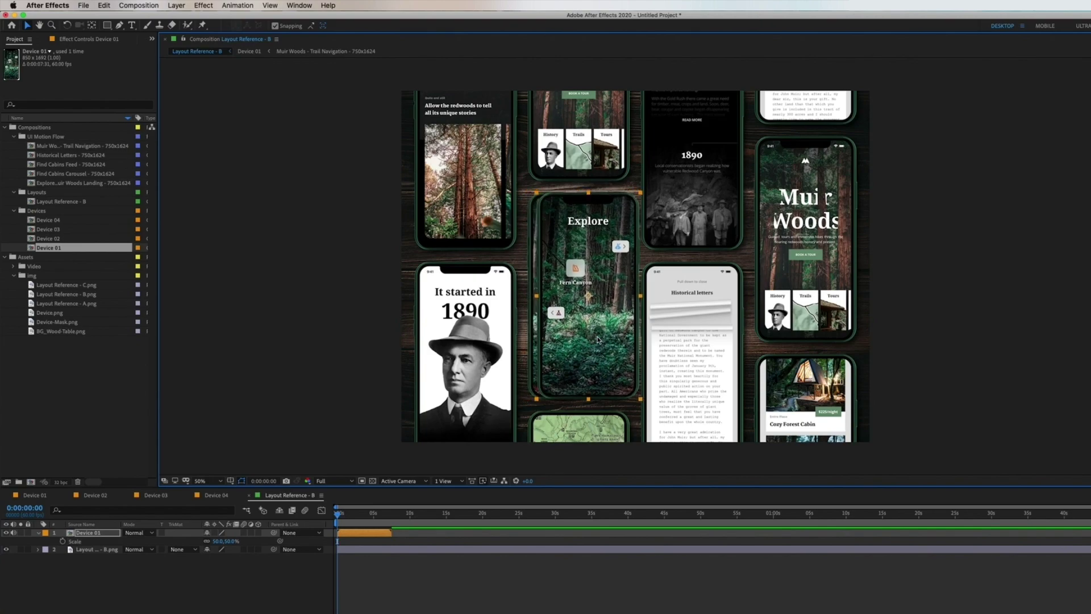
key("super+z")
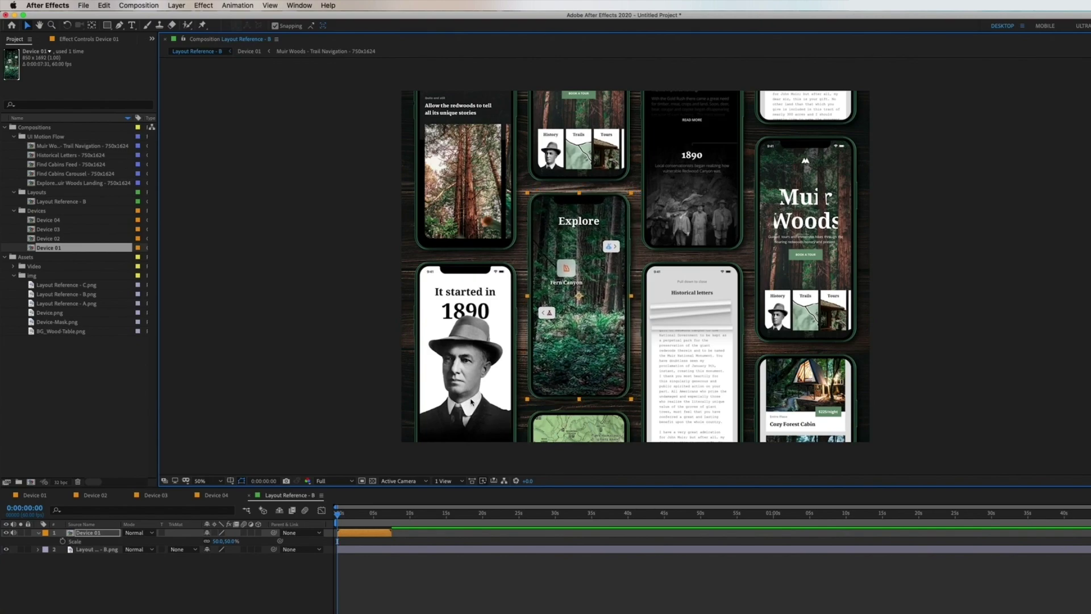
Duplicate the Device 01 layer, swap the copy's source for Device 02 and align it over the Historical letters phone.
key("super+d")
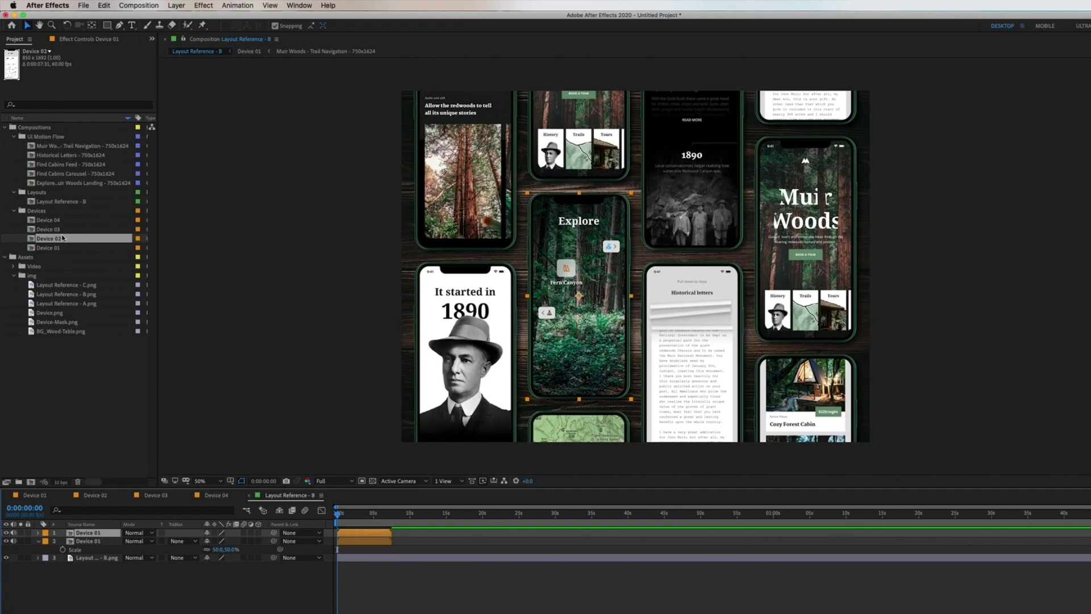
left_click_drag(48, 238, 90, 533)
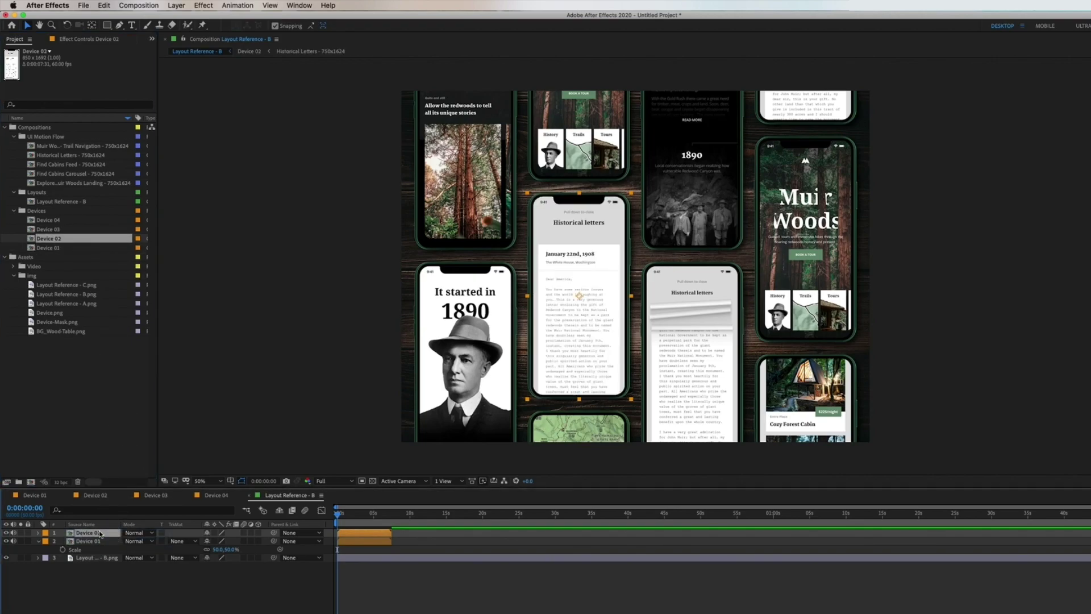
left_click_drag(600, 288, 714, 360)
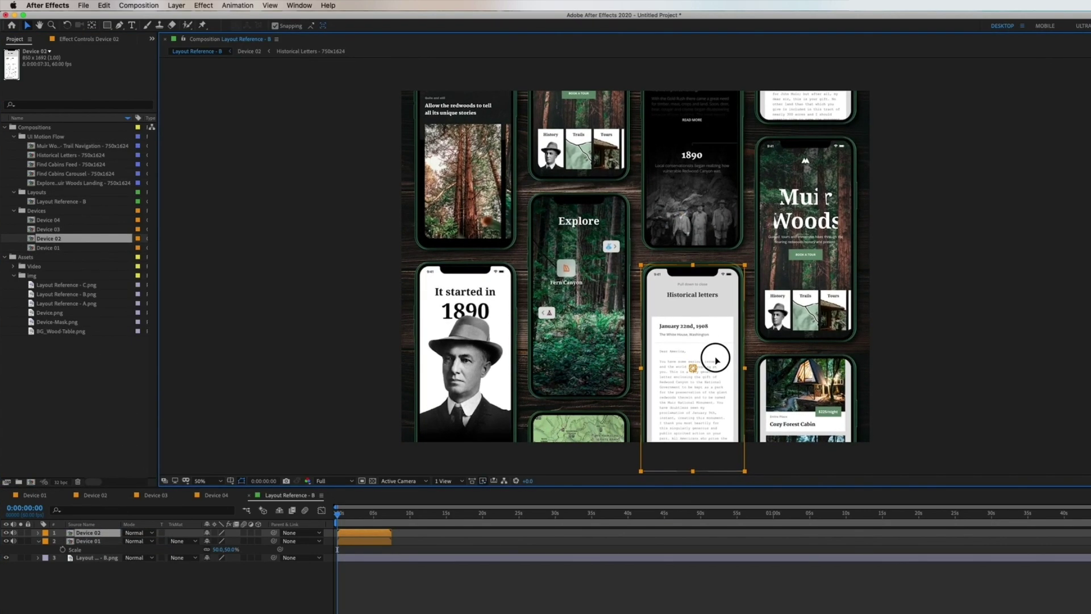
key("shift+Up")
key("Down")
key("Down")
key("Down")
key("Down")
key("Down")
key("Down")
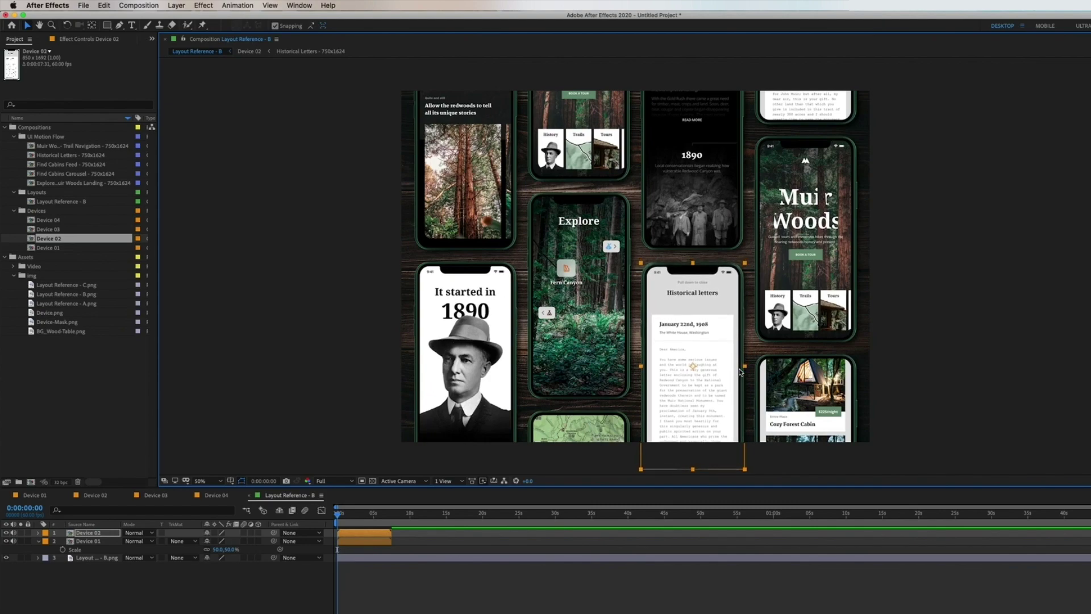
key("Up")
key("Up")
key("Up")
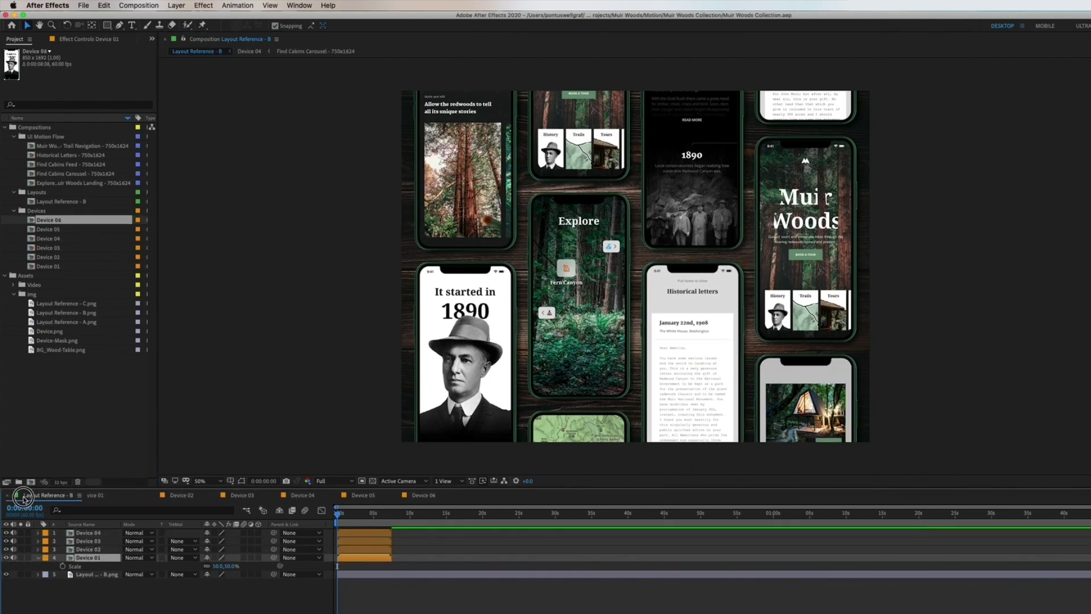
Duplicate the Device 04 layer, move the copy down over the "It started in 1890" phone and replace its source with Device 06.
left_click(103, 541)
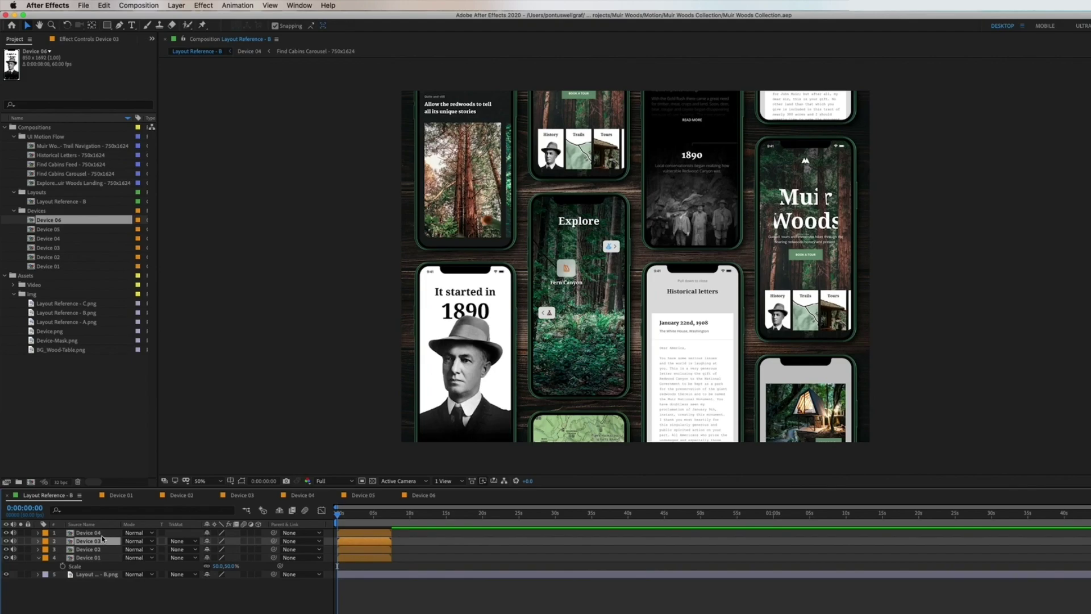
left_click(103, 534)
key("super+d")
left_click(466, 211)
left_click_drag(467, 212, 467, 429)
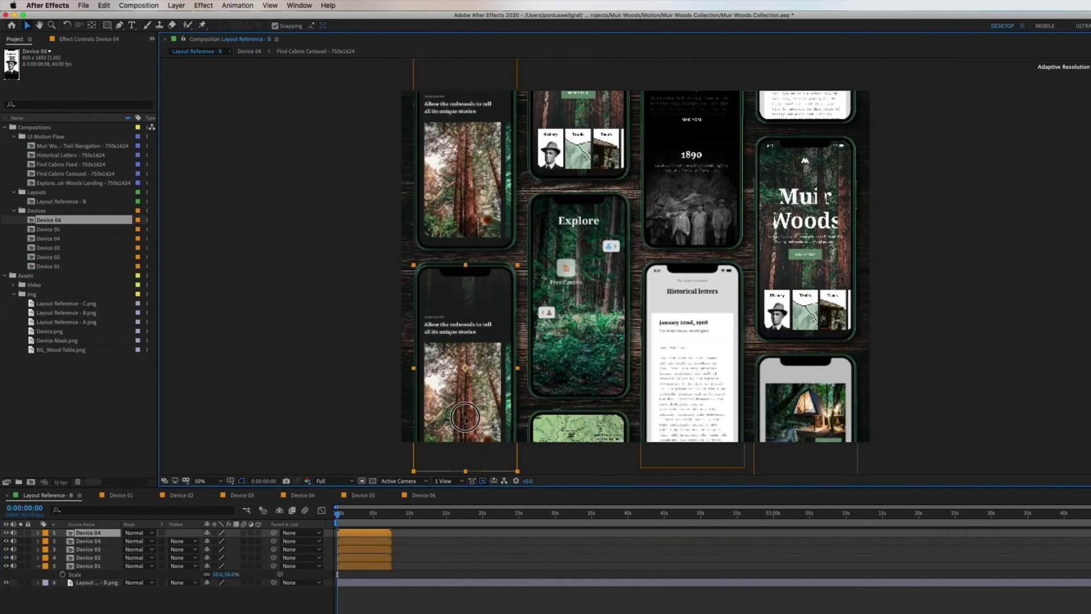
left_click_drag(52, 221, 98, 533)
Duplicate the Device 03 layer to the top of the stack, move it over the Muir Woods phone and replace its source with Device 05.
left_click(97, 582)
left_click(96, 540)
left_click(97, 558)
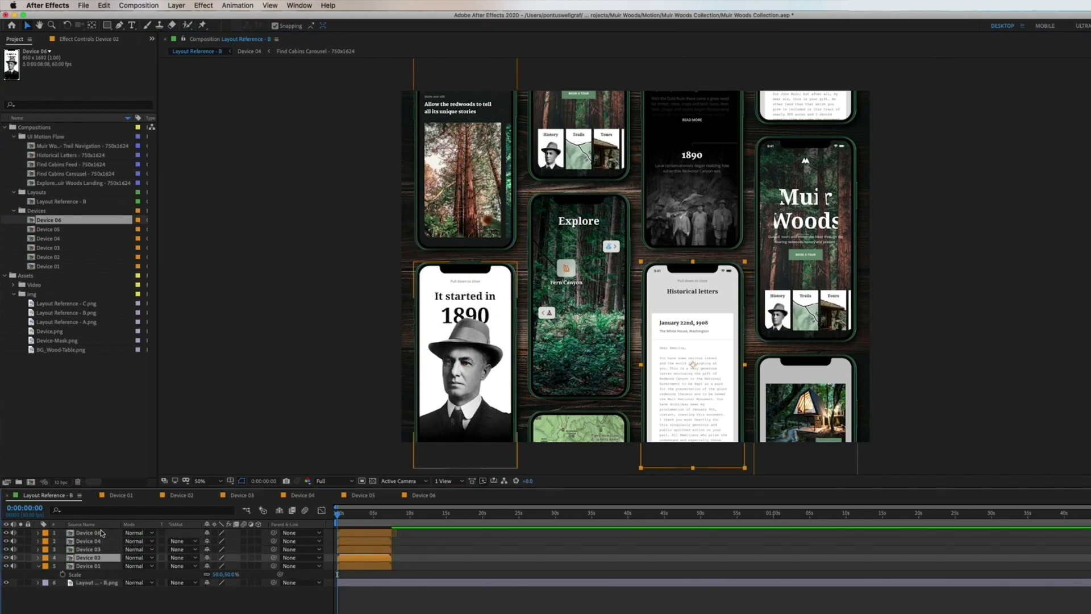
left_click(96, 532)
left_click(97, 540)
left_click(794, 410)
key("super+d")
left_click_drag(97, 549, 99, 532)
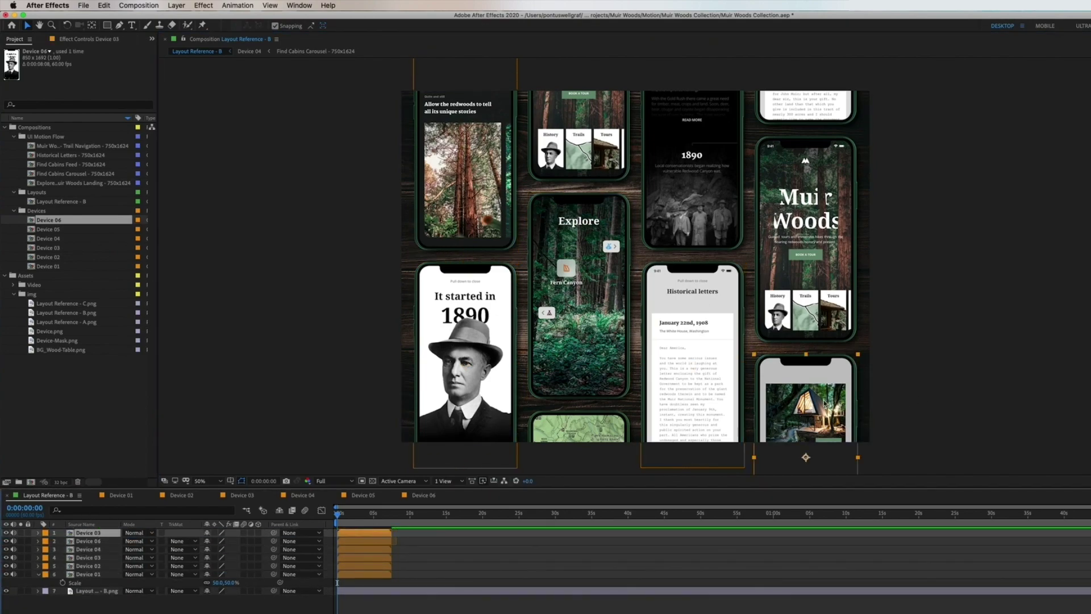
left_click_drag(842, 403, 842, 186)
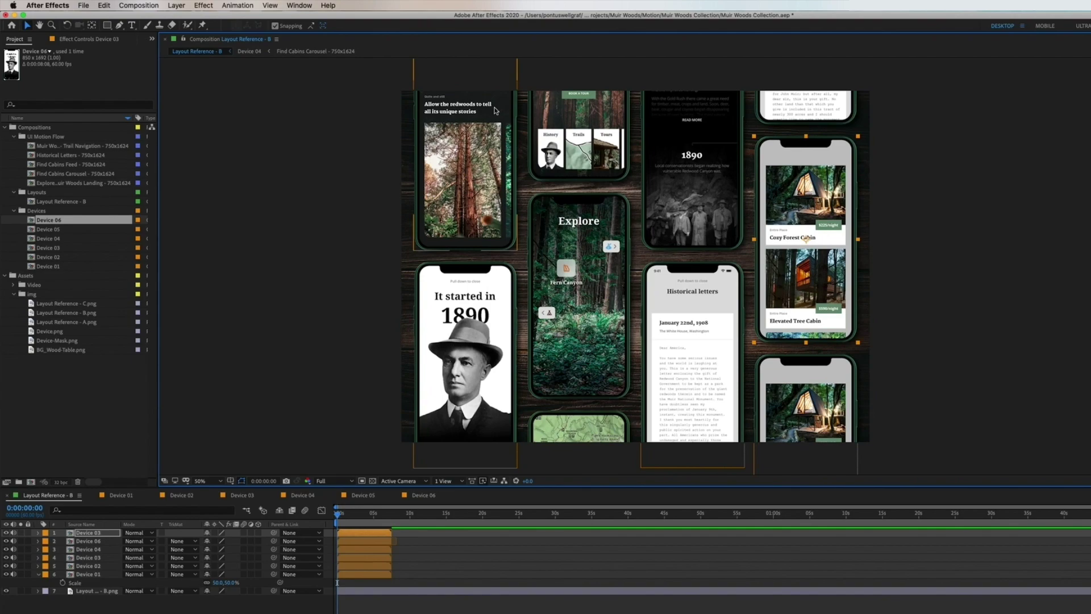
left_click_drag(50, 230, 91, 534)
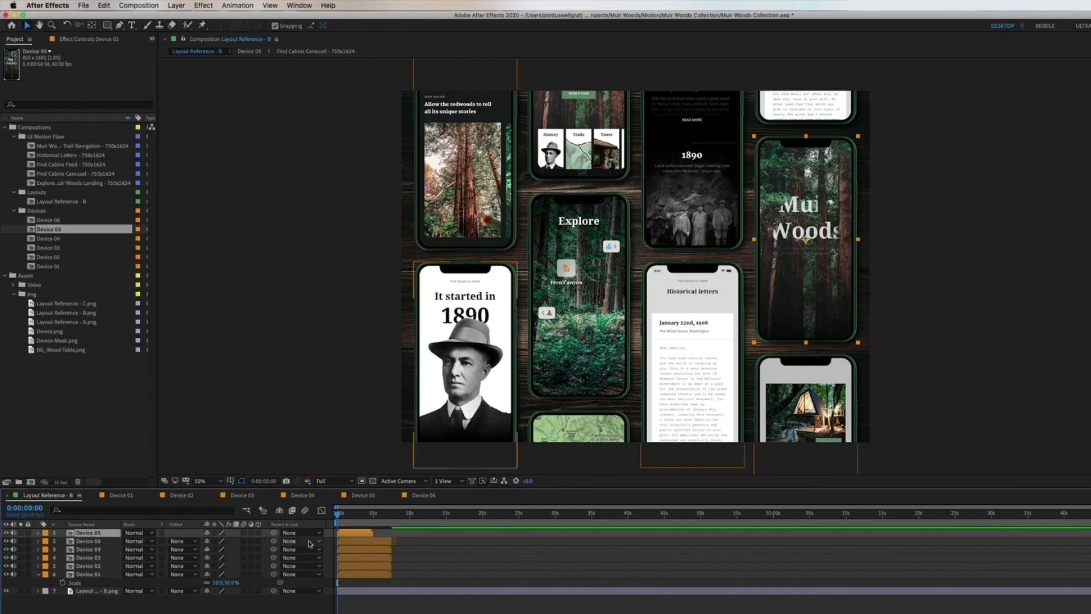
Duplicate the Device 02 layer and place the copy over the cropped letter phone above the Muir Woods phone.
left_click(97, 566)
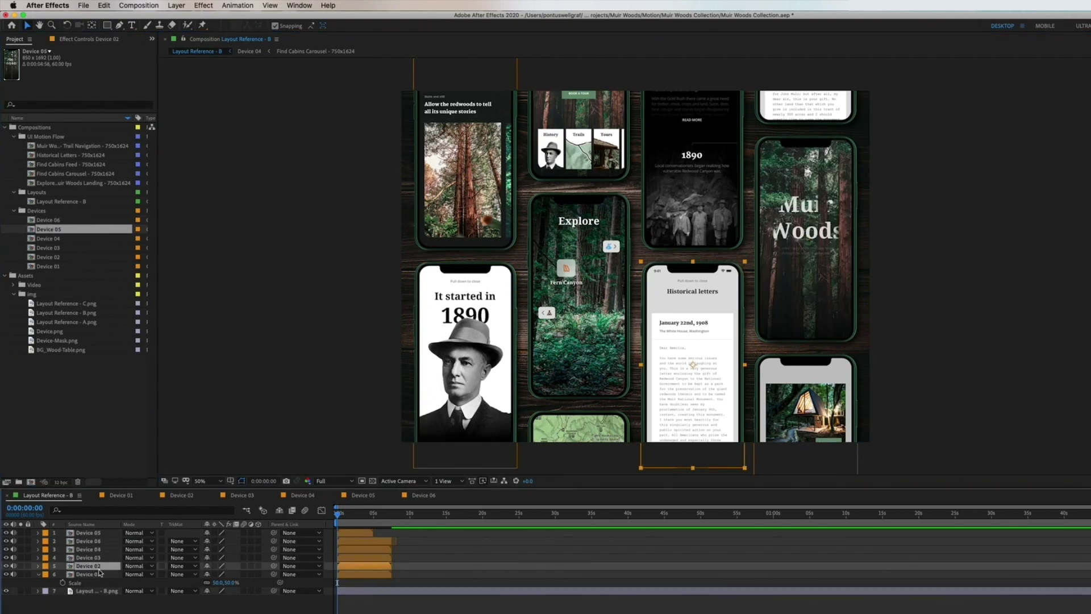
key("ctrl+d")
left_click_drag(691, 376, 818, 80)
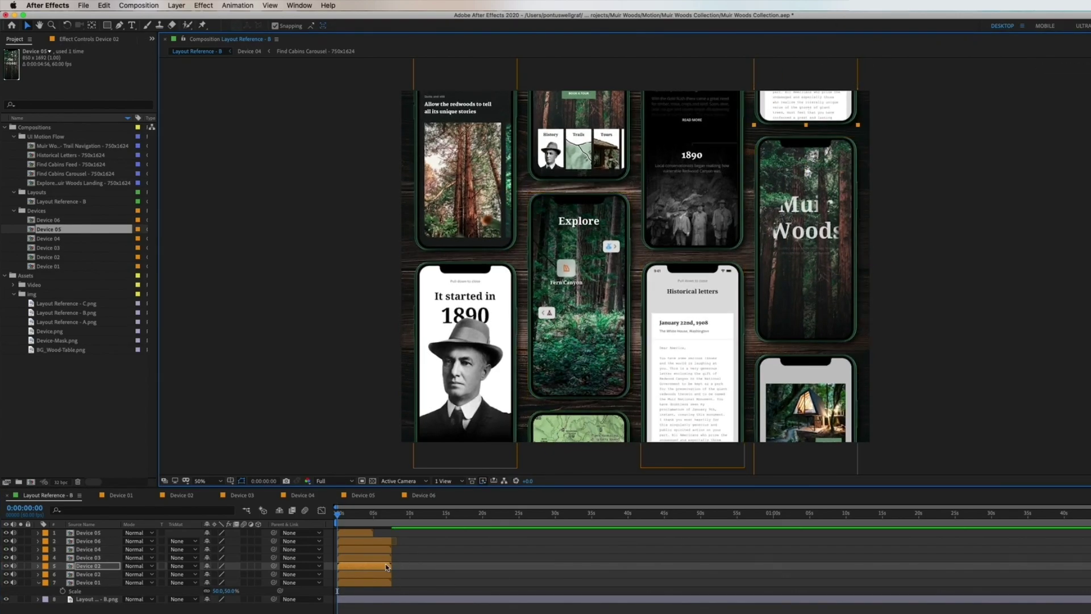
Scrub the Layout Reference - B timeline to 0:00:03:45 to check the device animations in the layout.
left_click(369, 517)
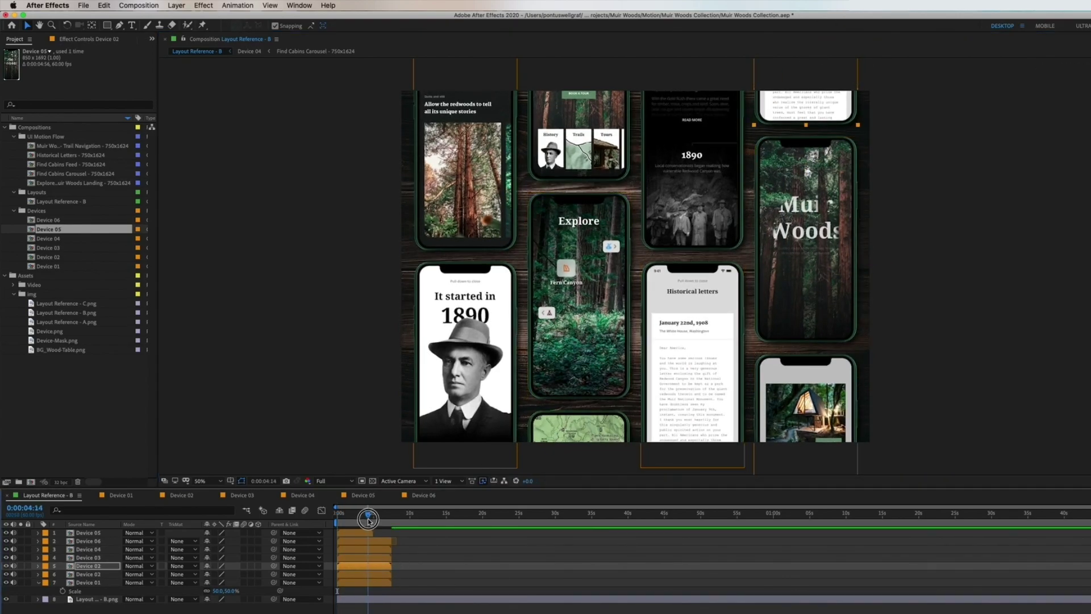
left_click_drag(369, 521, 364, 524)
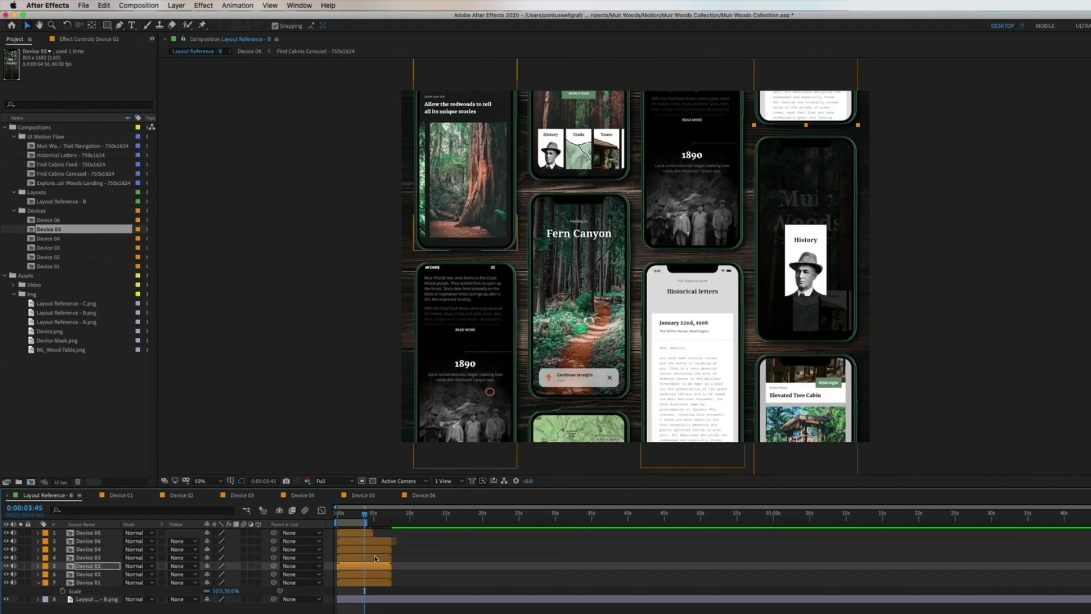
Split the upper Device 02 layer at 0:00:03:45, remove its first part and move the remaining part to the composition start.
key("shift+super+d")
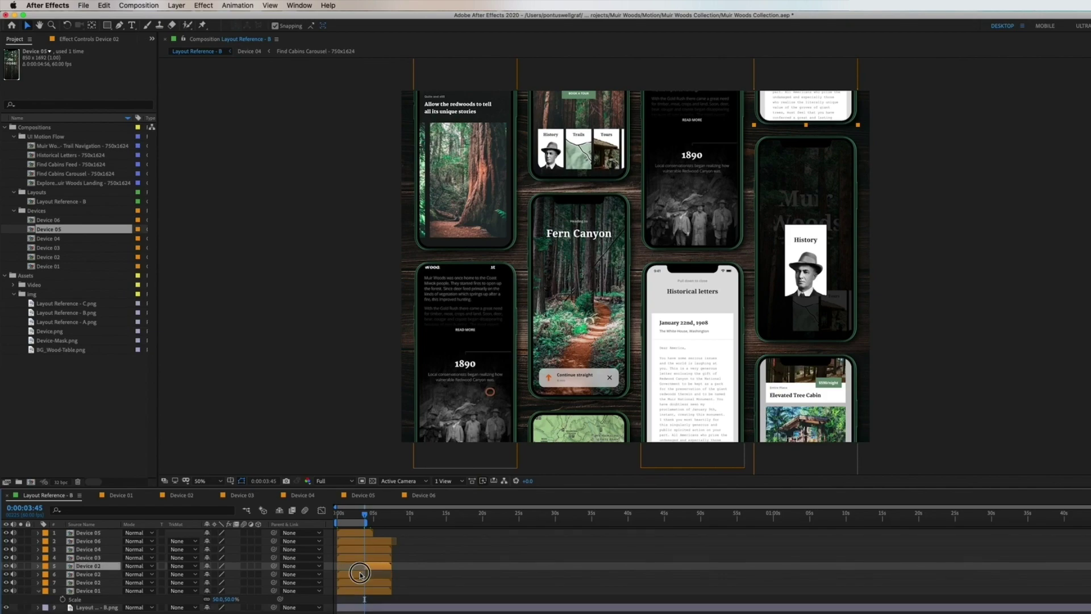
left_click(352, 573)
key("=")
left_click(373, 566)
left_click(361, 572)
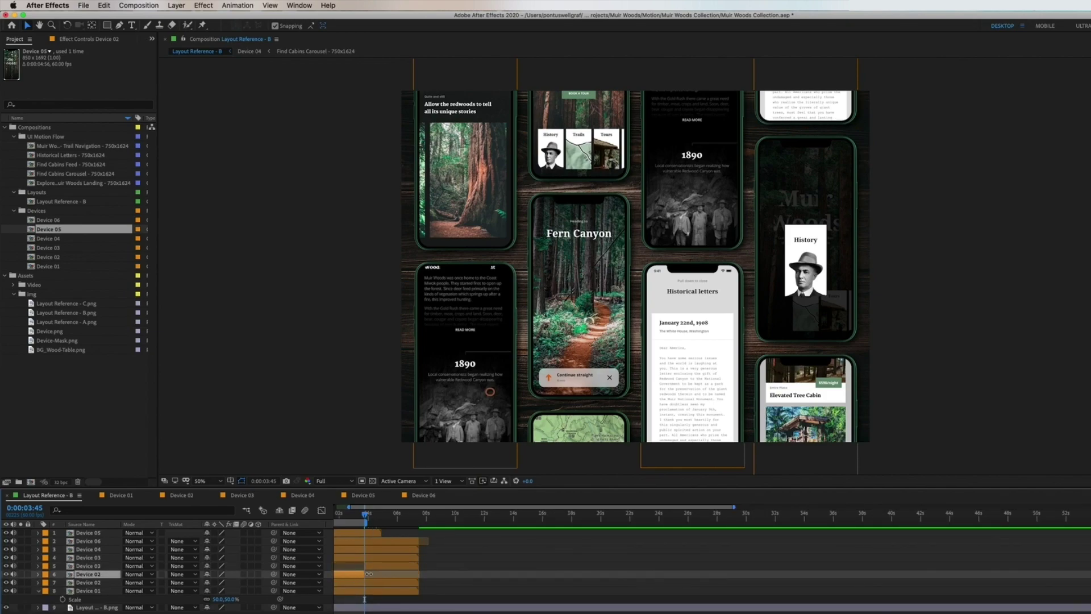
key("super+z")
key("shift+super+d")
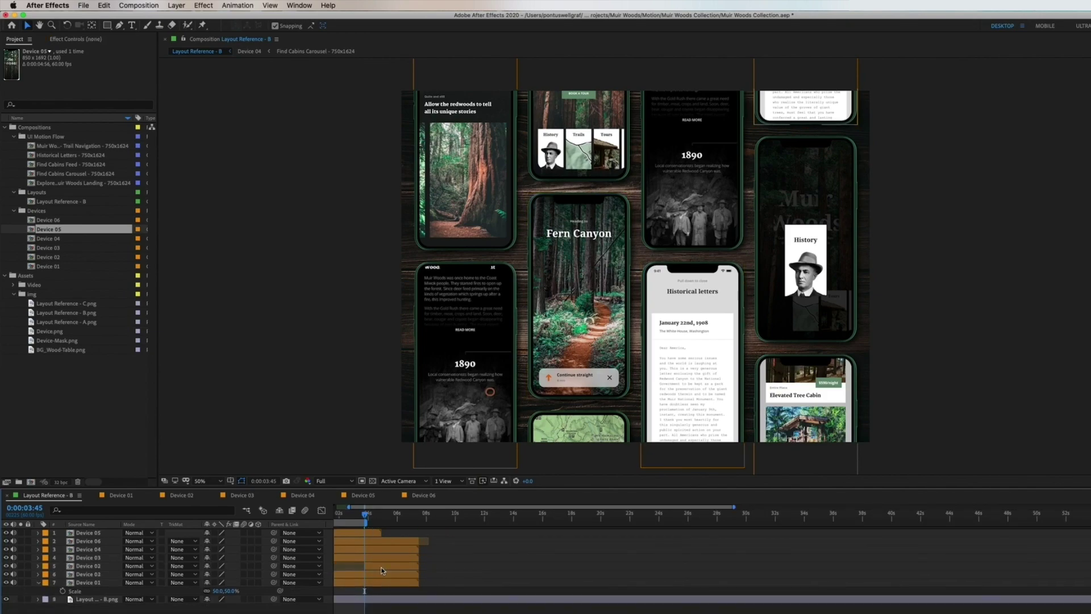
left_click_drag(382, 571, 352, 571)
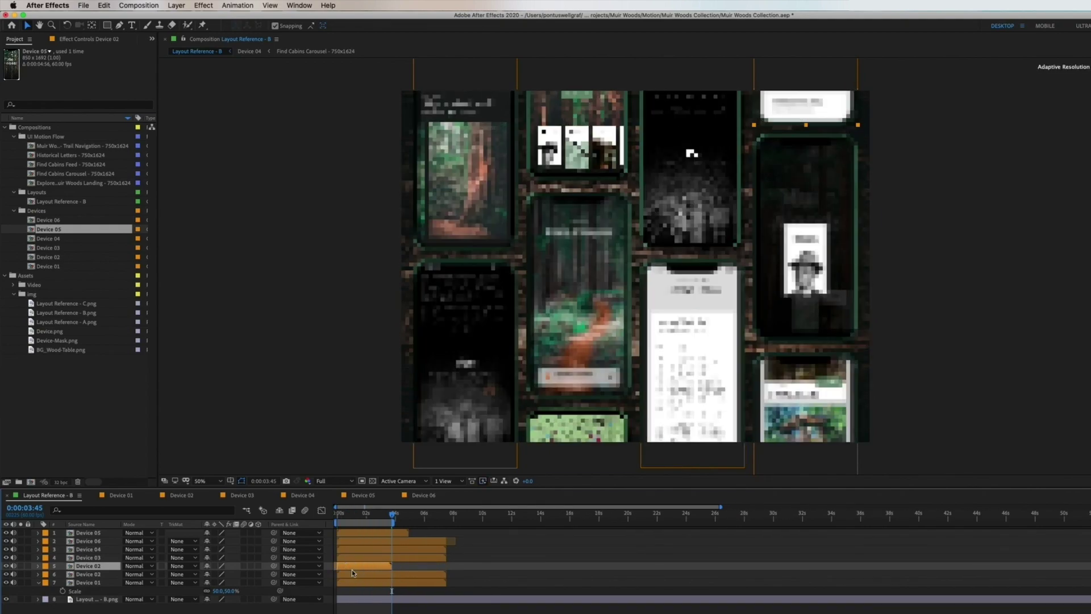
Scrub back to 0:00:00:00 and play the composition to check the retimed letter phone.
left_click(390, 515)
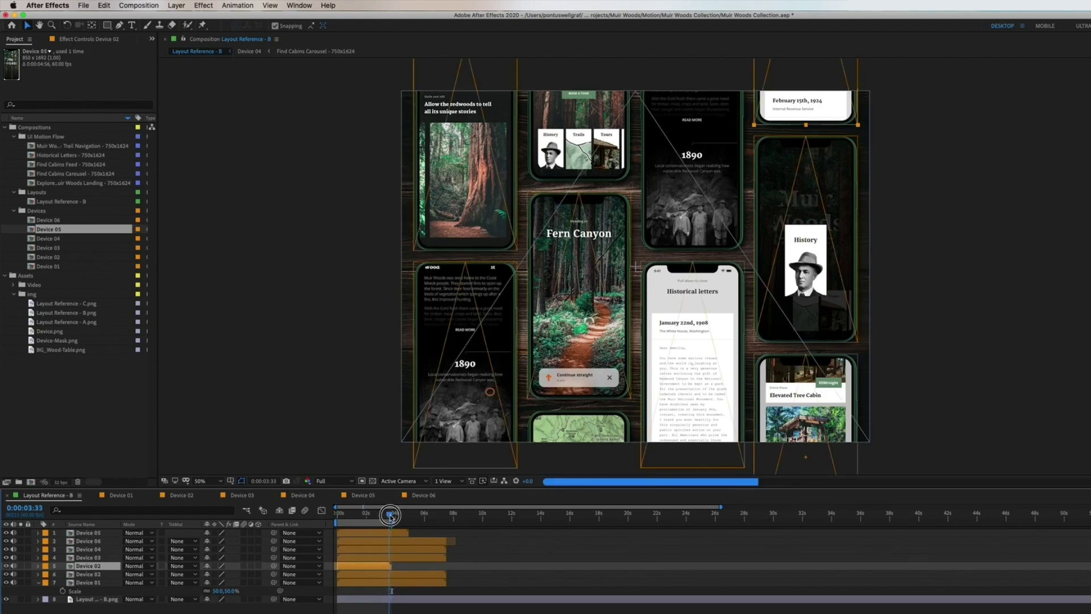
left_click_drag(390, 515, 339, 515)
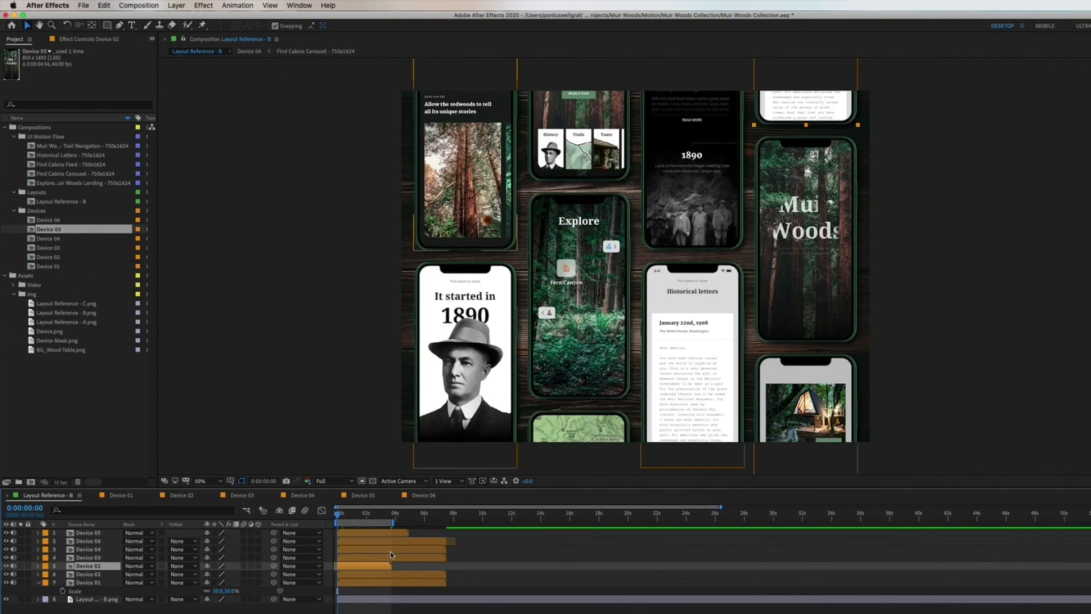
left_click_drag(381, 566, 343, 569)
key("space")
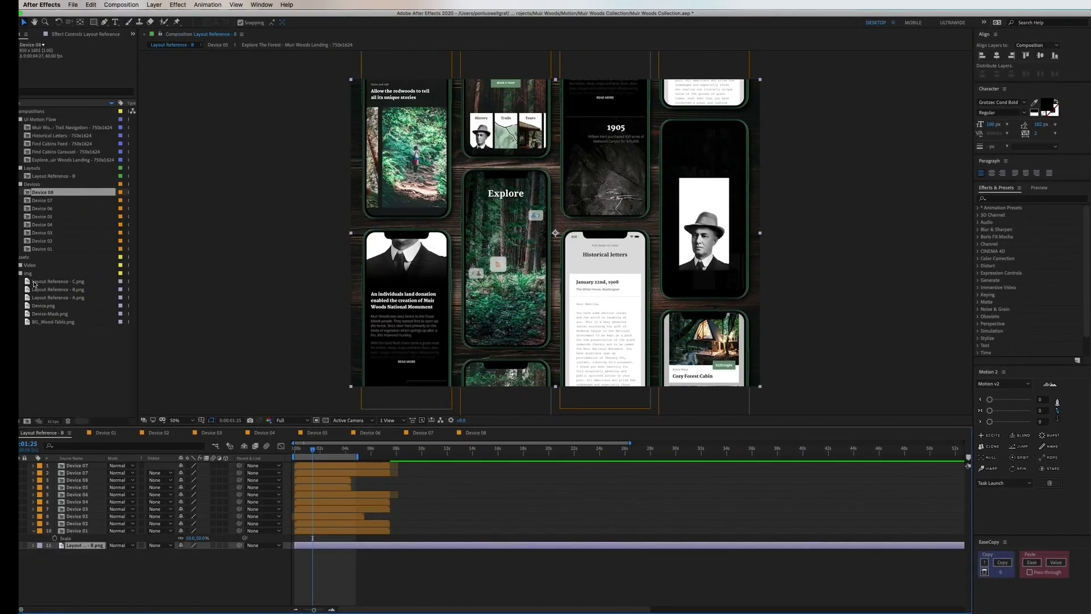
Add BG_Wood-Table.png to the centre of the Layout Reference - B composition and scale it to 50%.
left_click_drag(45, 322, 556, 233)
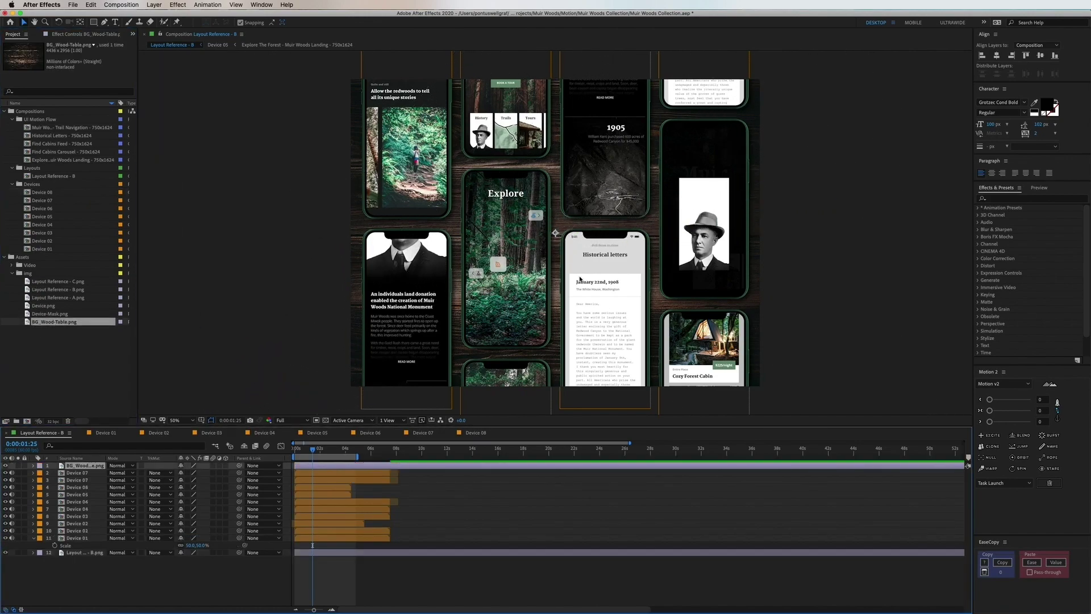
key("s")
left_click(190, 472)
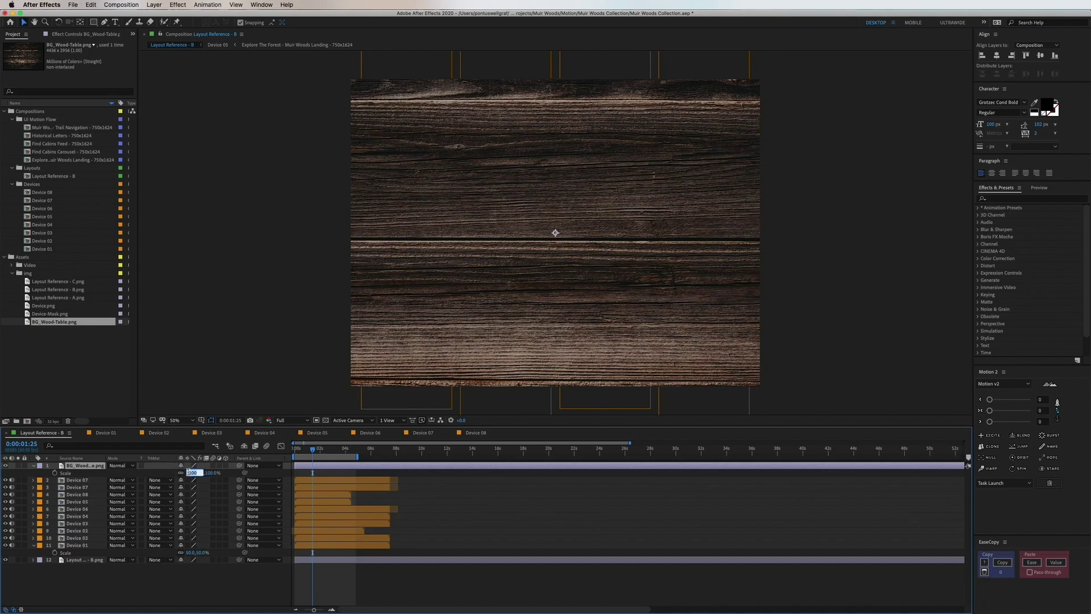
type("50")
key("Return")
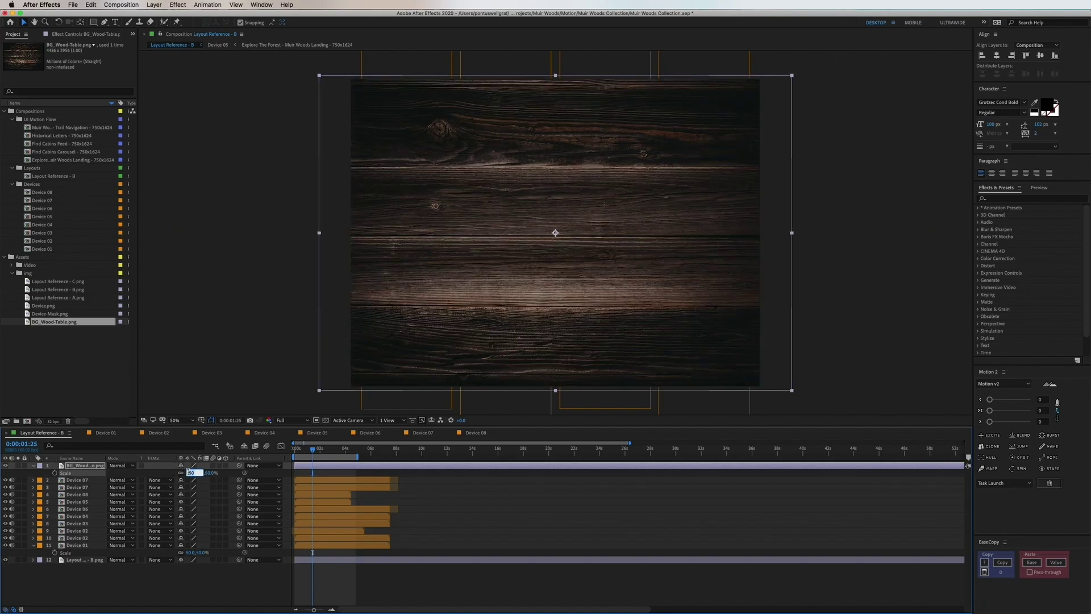
Place the BG_Wood-Table.png layer beneath all the device layers, directly above the layout reference image, and check its visibility.
left_click_drag(83, 466, 91, 553)
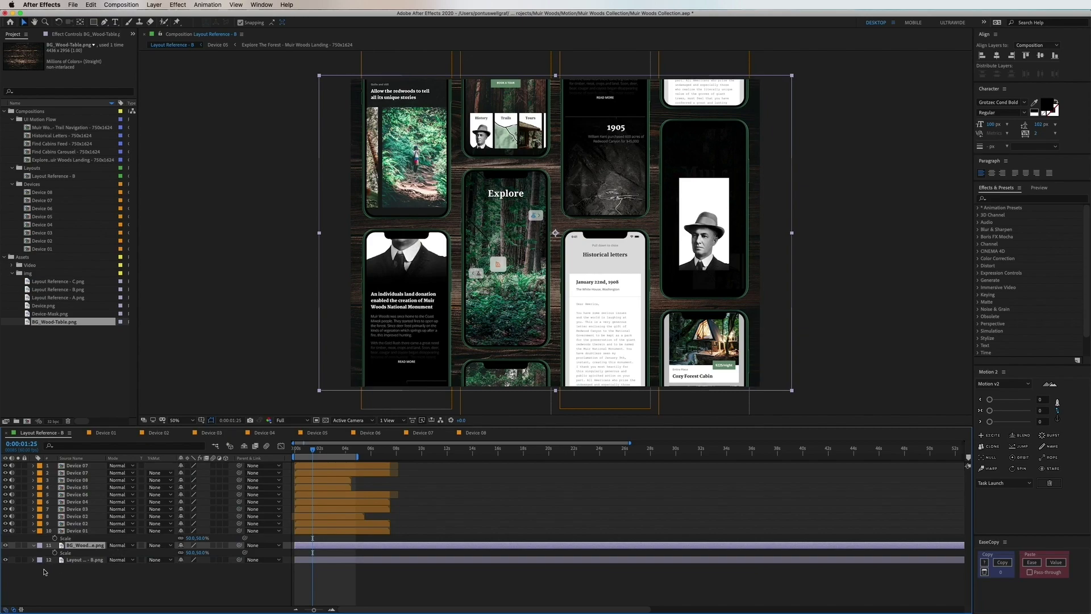
left_click(6, 546)
left_click(42, 546)
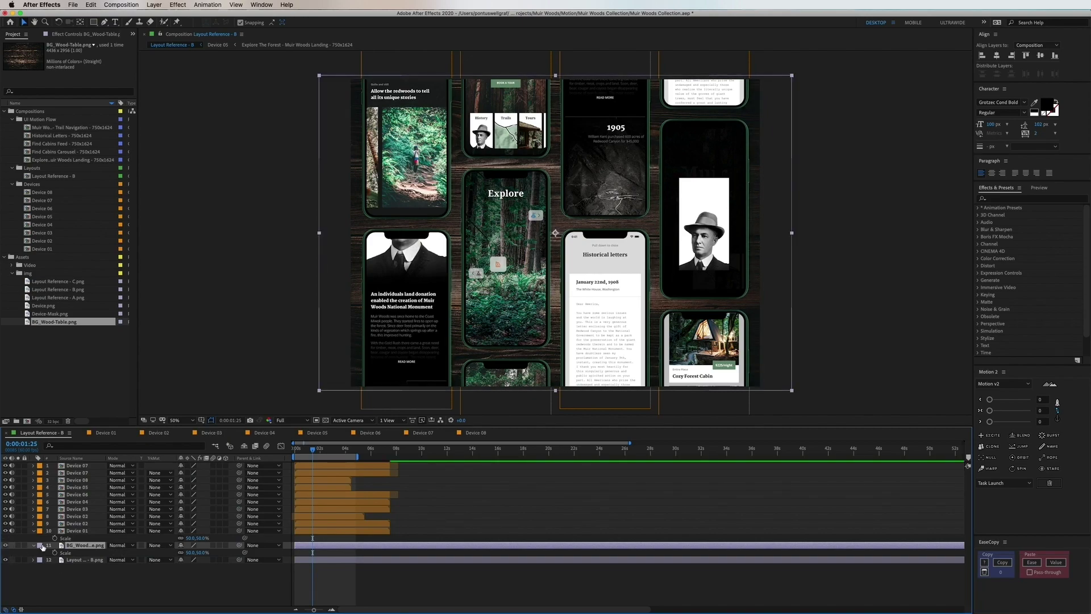
left_click(356, 592)
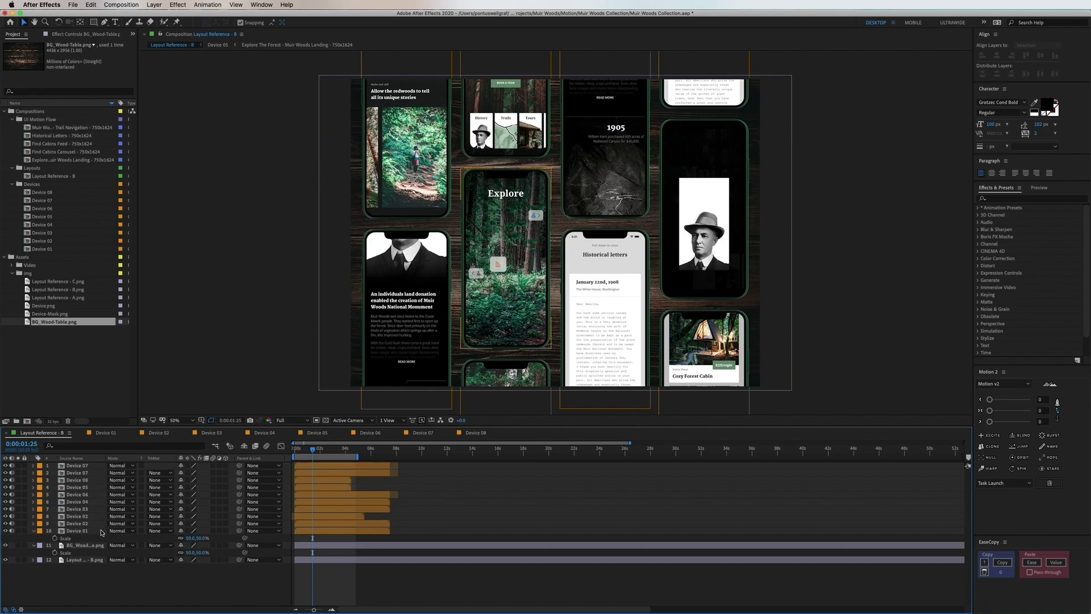
Apply the Drop Shadow effect to the layer of the Explore phone in the layout.
left_click(490, 274)
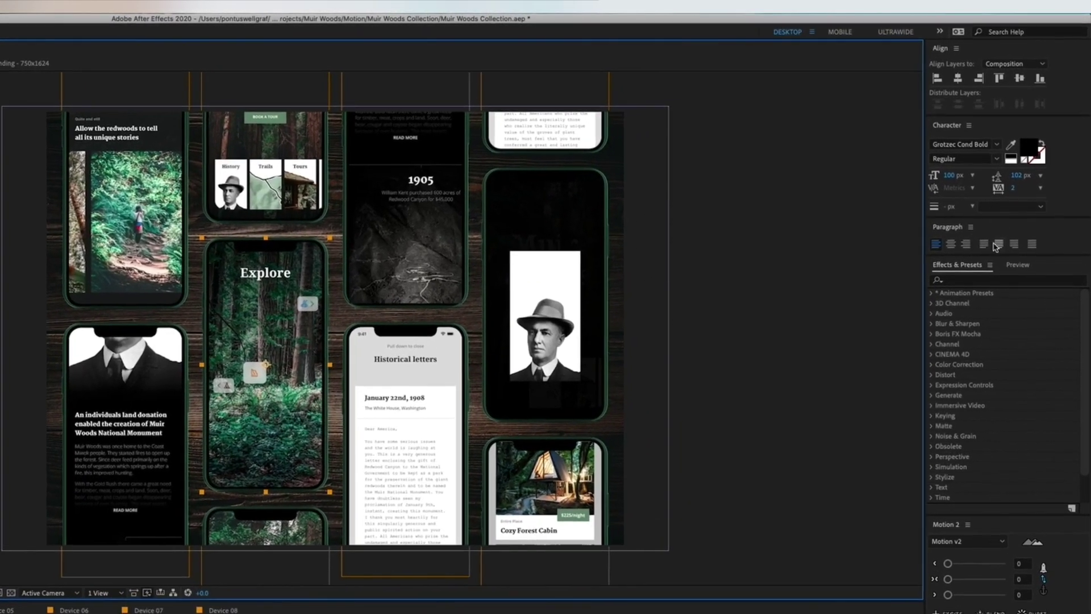
left_click(994, 199)
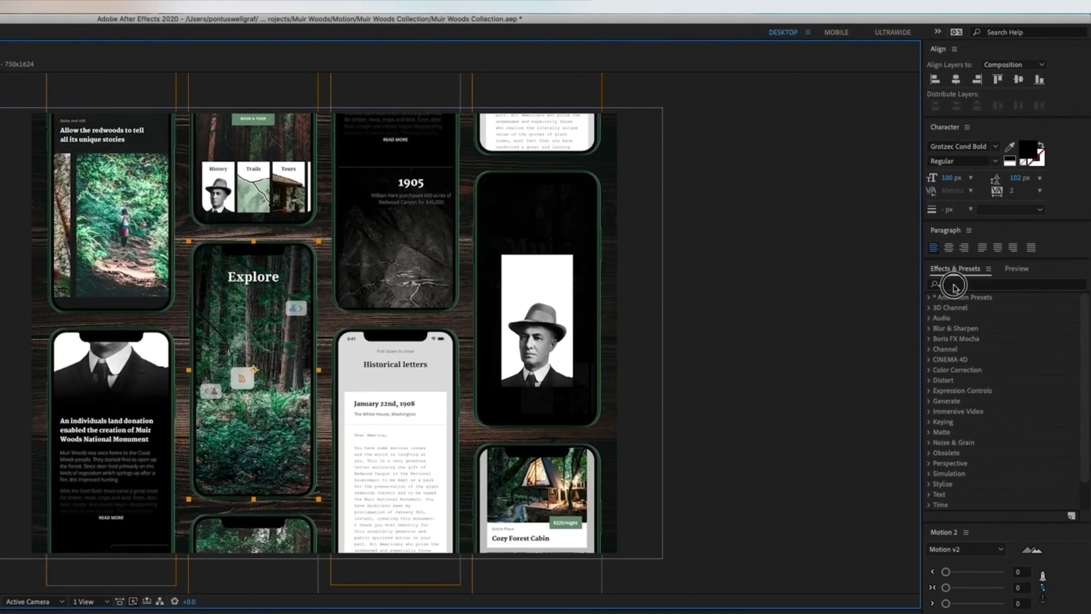
type("drop shad")
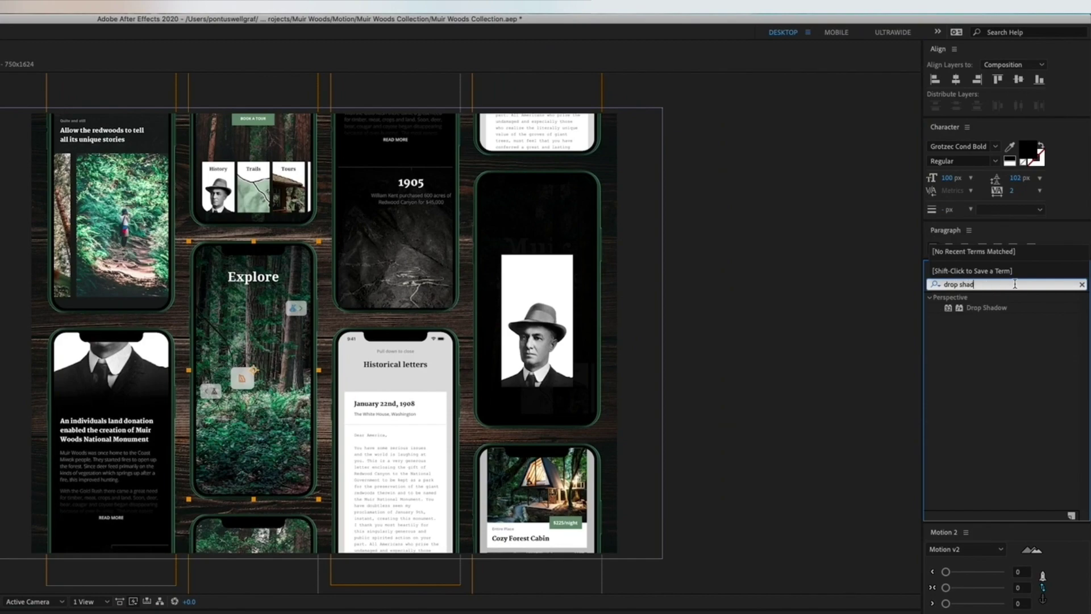
double_click(987, 308)
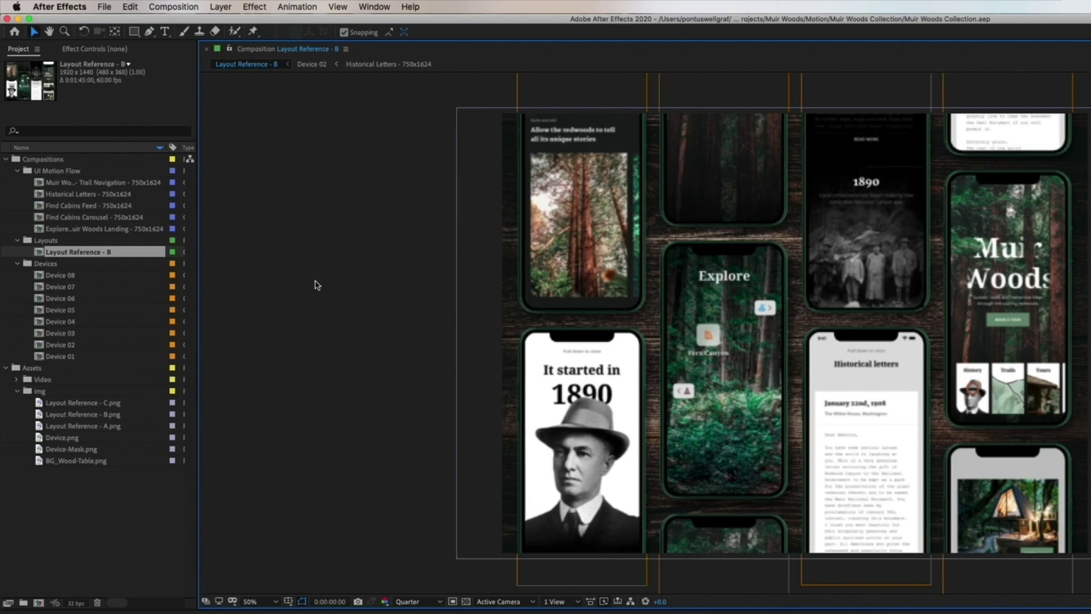
Add the Layout Reference - B composition to the Adobe Media Encoder queue.
left_click(169, 8)
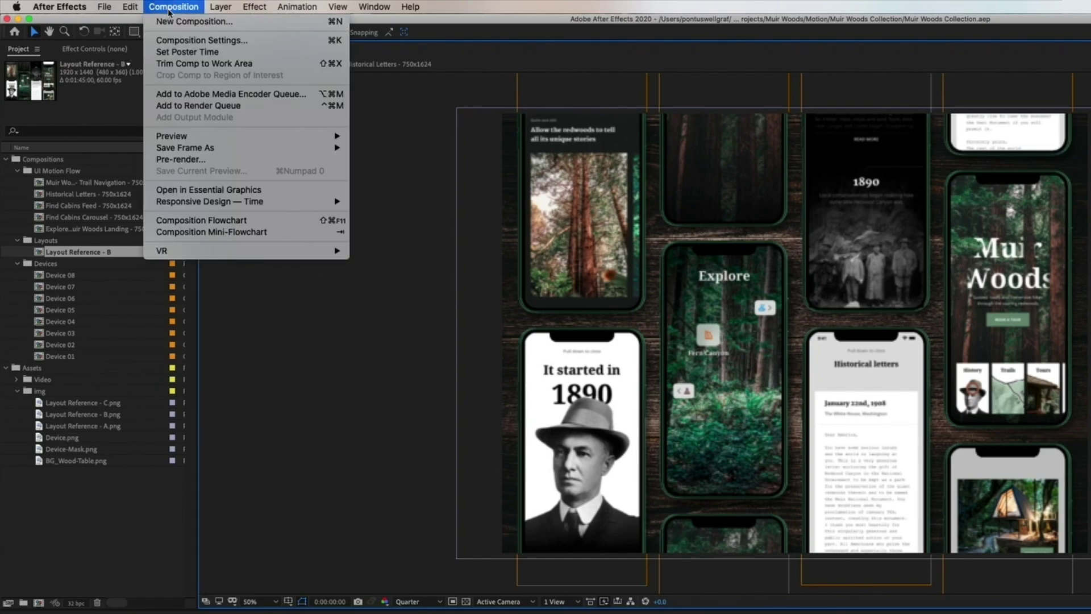
left_click(242, 94)
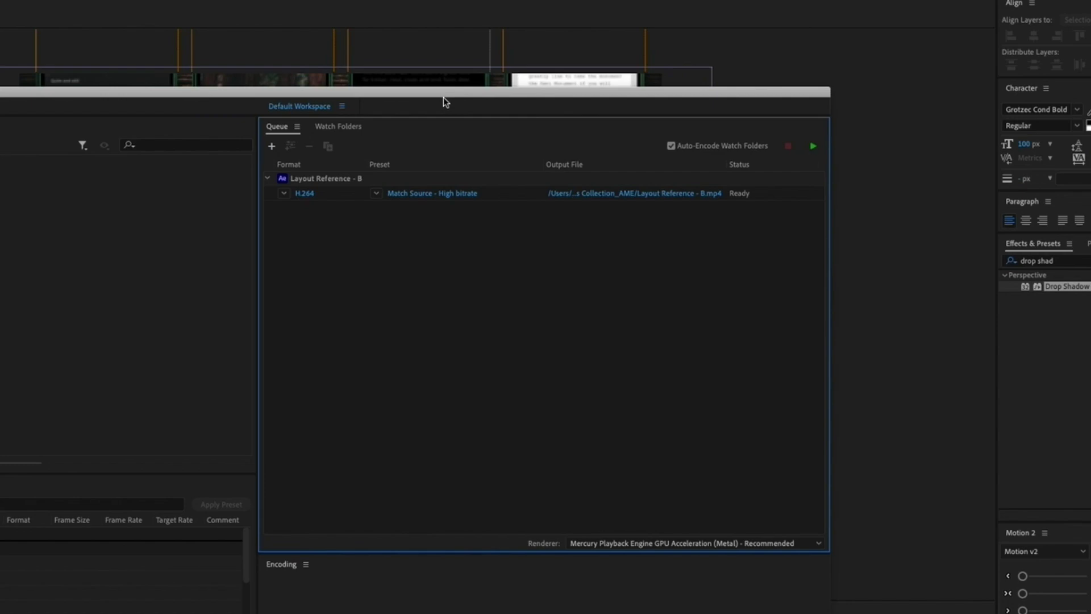
left_click_drag(444, 97, 433, 71)
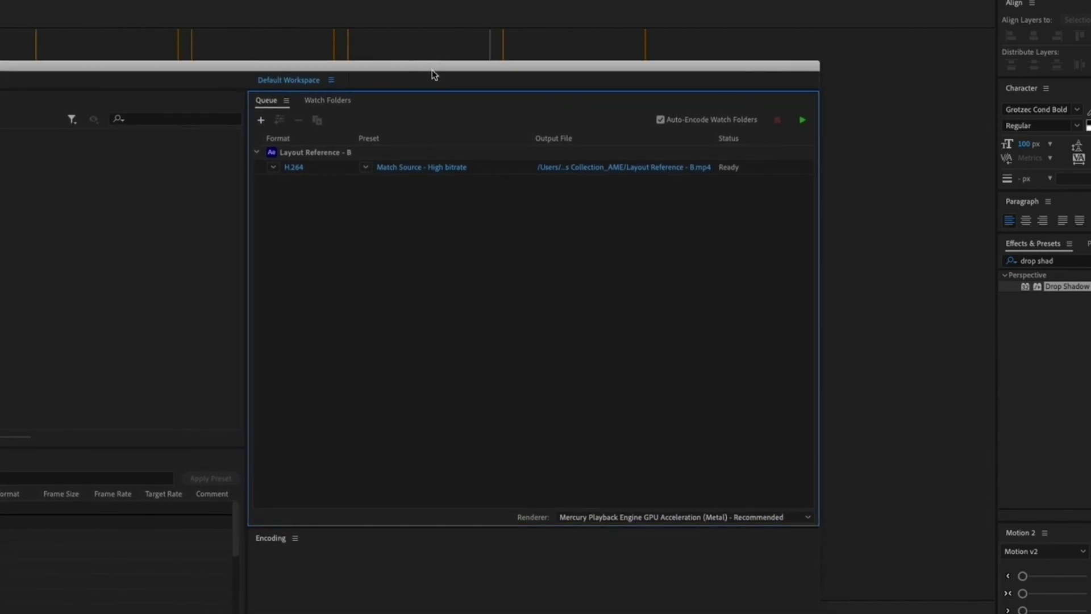
Open the queued item's export settings, review the format and preset choices while keeping H.264, and disable audio export.
left_click(448, 170)
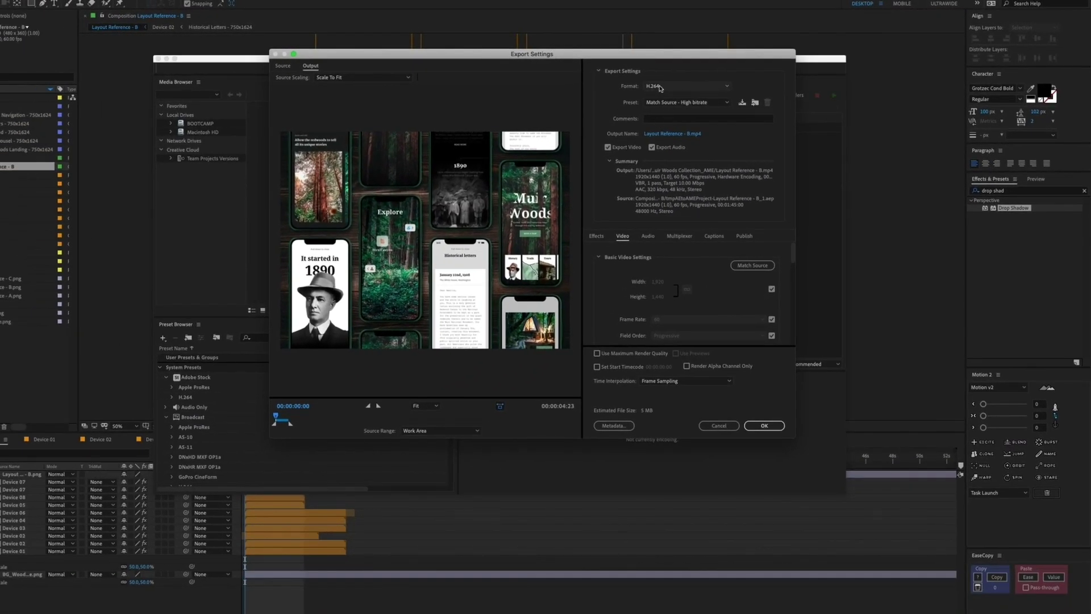
left_click(660, 87)
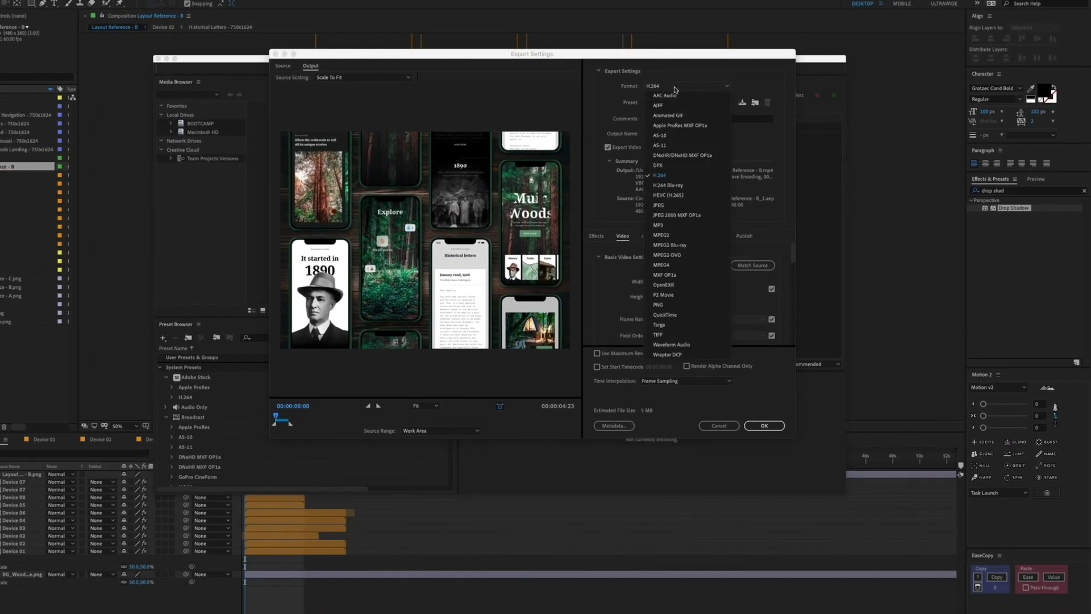
left_click(747, 88)
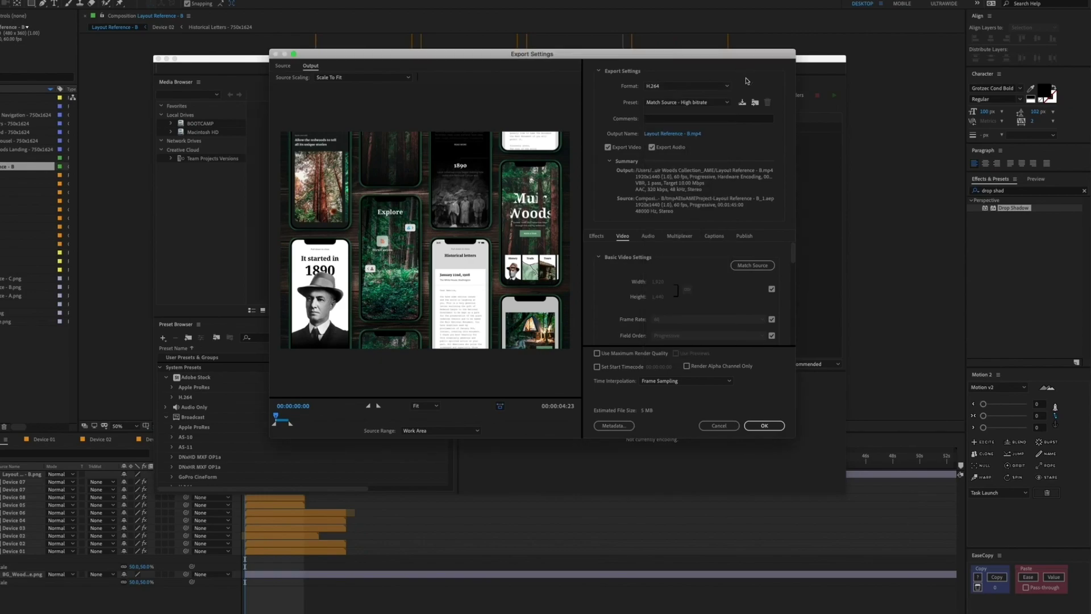
left_click(711, 102)
left_click(767, 92)
left_click(676, 148)
Choose the Muir Woods Collection folder as the output location and create a Renders folder inside it.
left_click(672, 135)
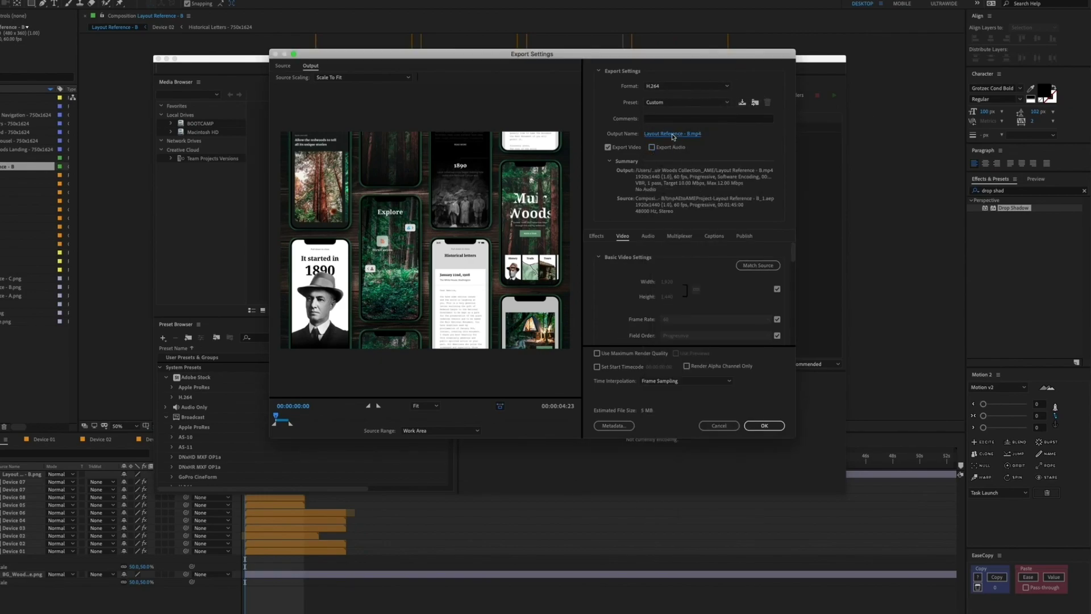
scroll(352, 233, "down", 5)
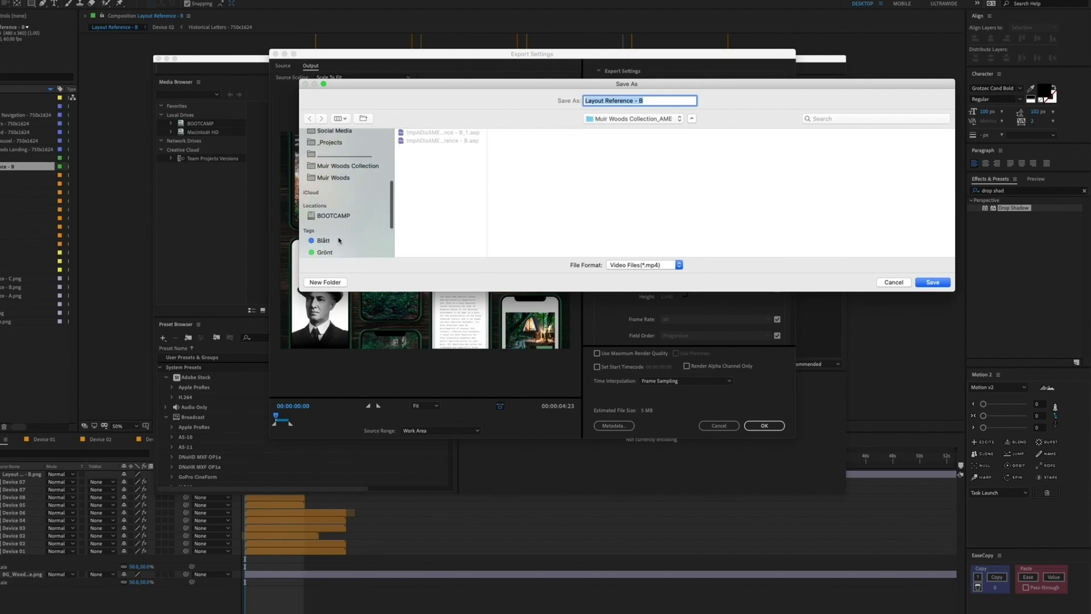
left_click(345, 168)
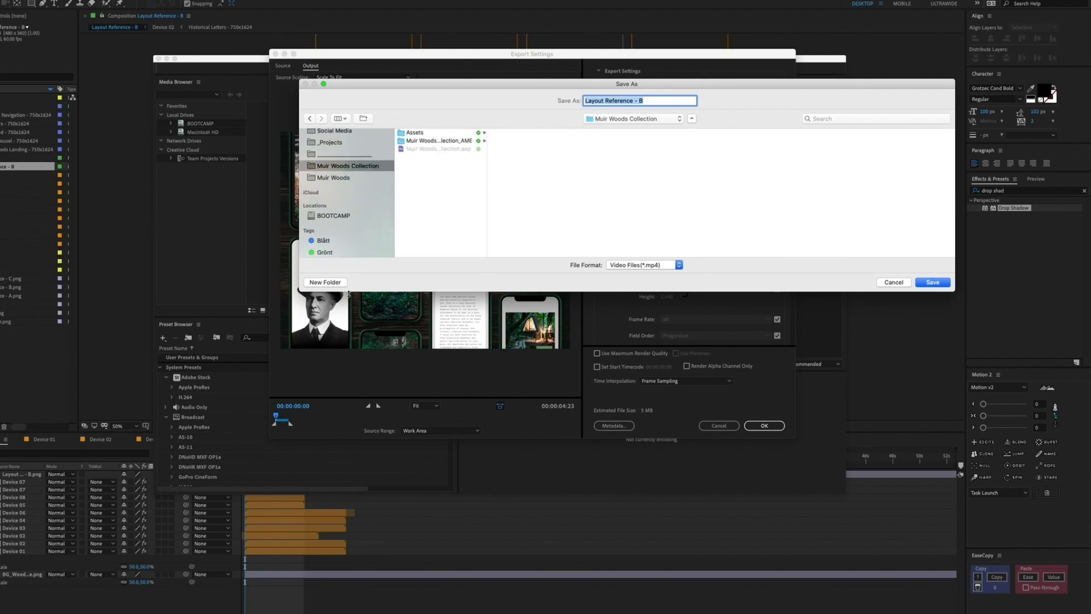
left_click(336, 283)
type("Re")
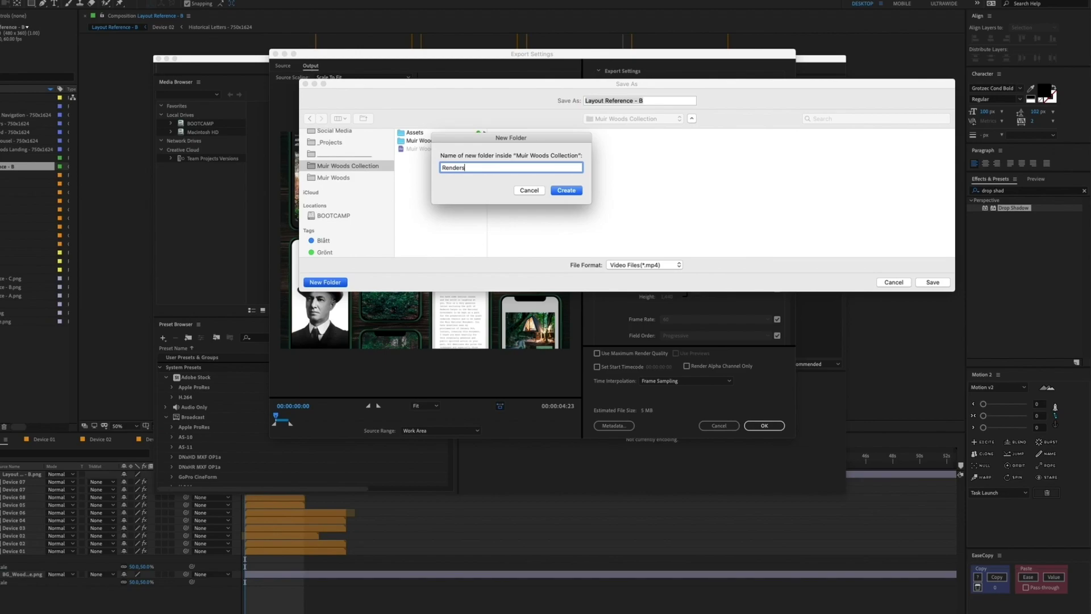
type("nders")
key("Return")
Name the output file Layout Reference - B - D001 and start encoding the queue.
left_click(648, 101)
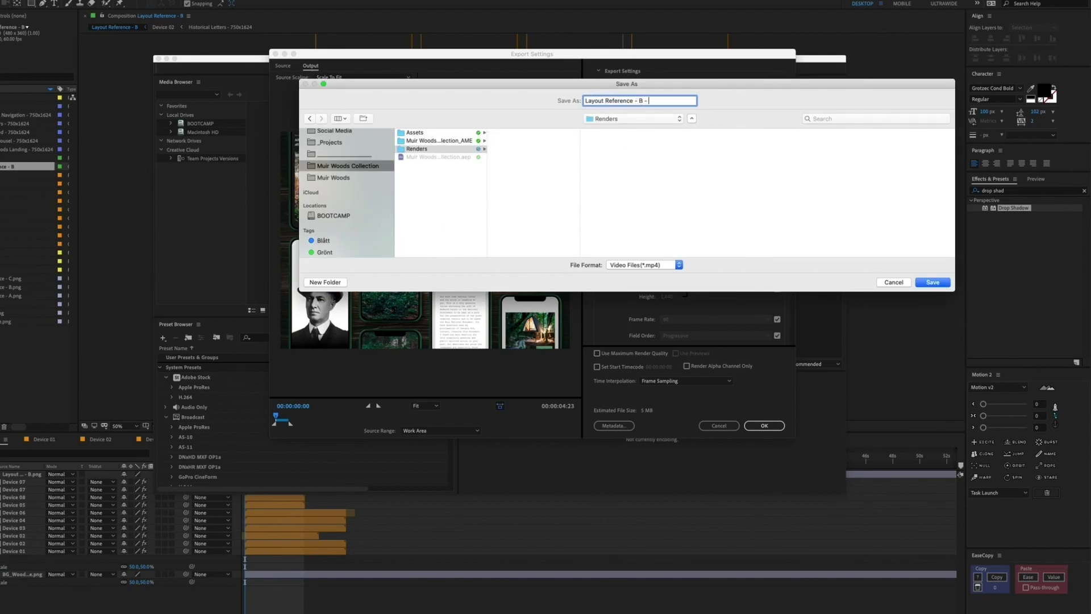
key("Return")
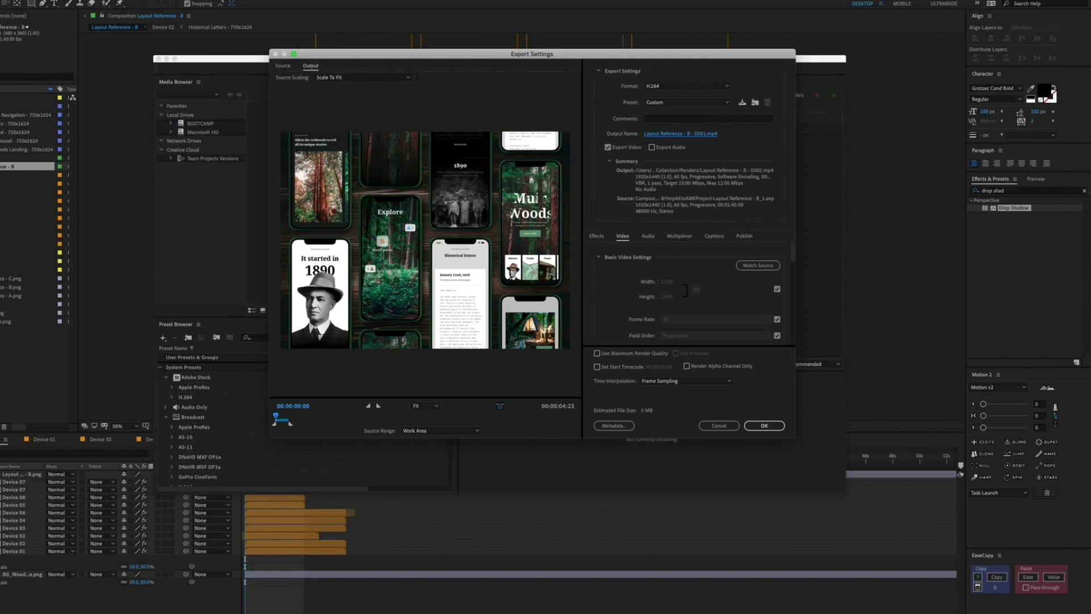
left_click(754, 428)
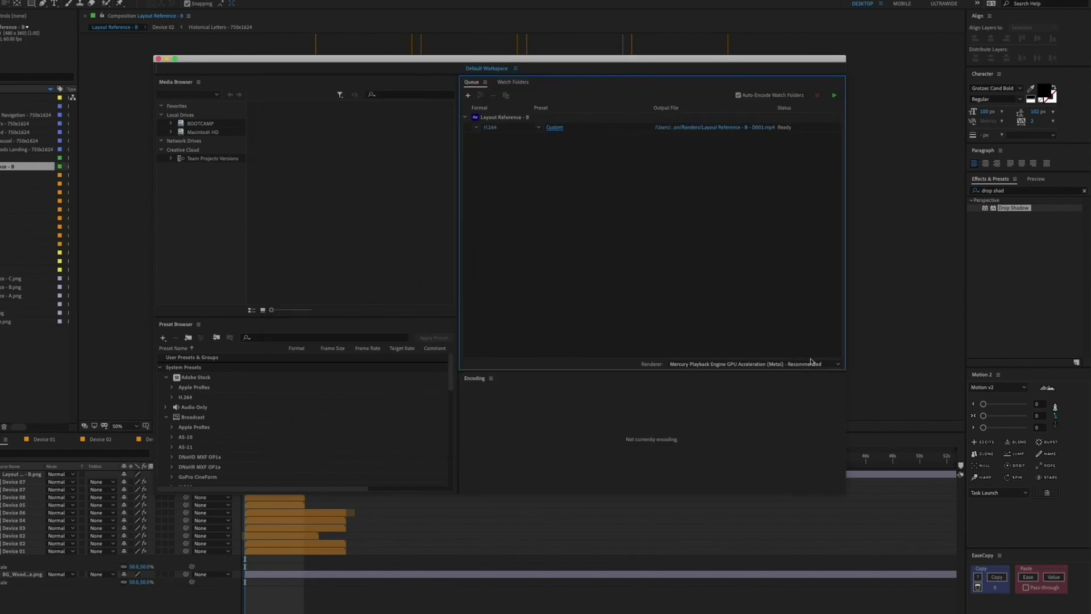
left_click(835, 95)
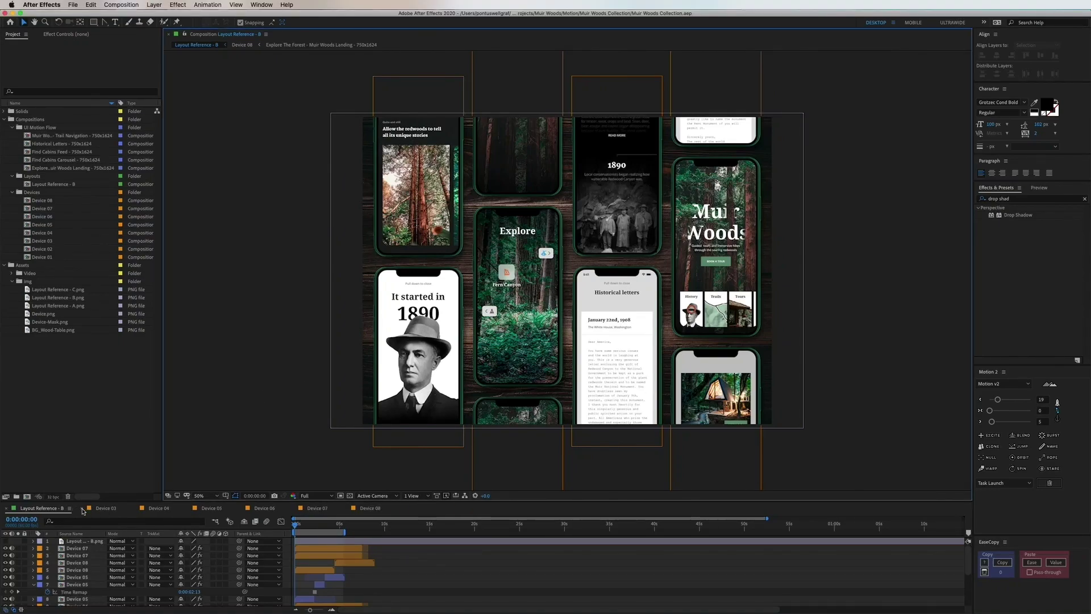
Close the open device composition timelines in After Effects, leaving only Layout Reference - B open.
left_click(83, 508)
left_click(82, 509)
left_click(83, 508)
left_click(82, 509)
Move the playhead to 0:00:01:20 and set the composition preview resolution to Quarter.
left_click(301, 525)
mouse_move(296, 526)
left_mouse_down()
mouse_move(320, 530)
mouse_move(307, 529)
left_mouse_up()
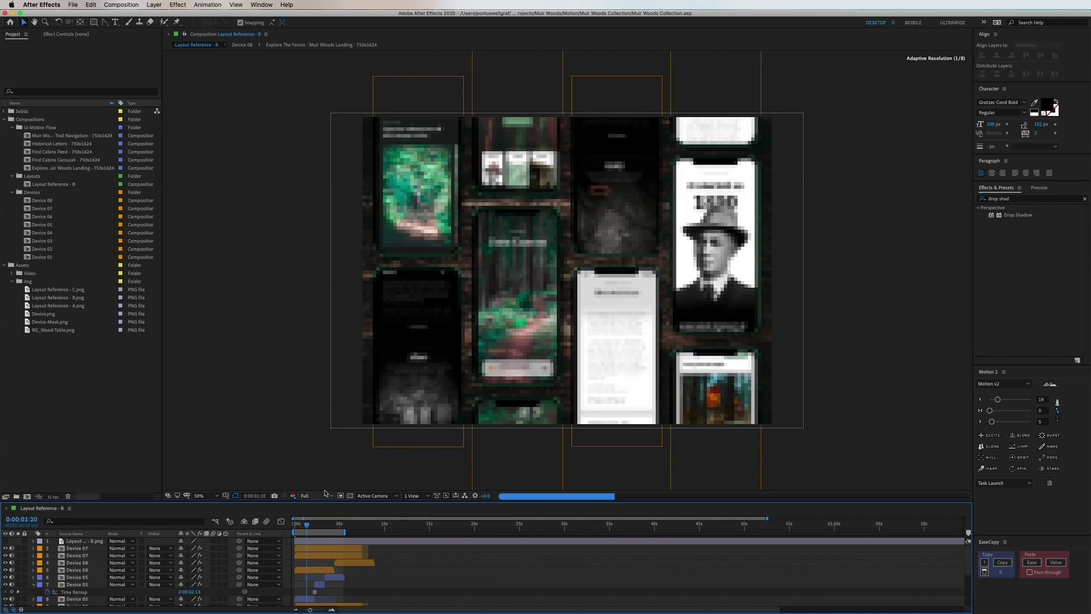
left_click(307, 496)
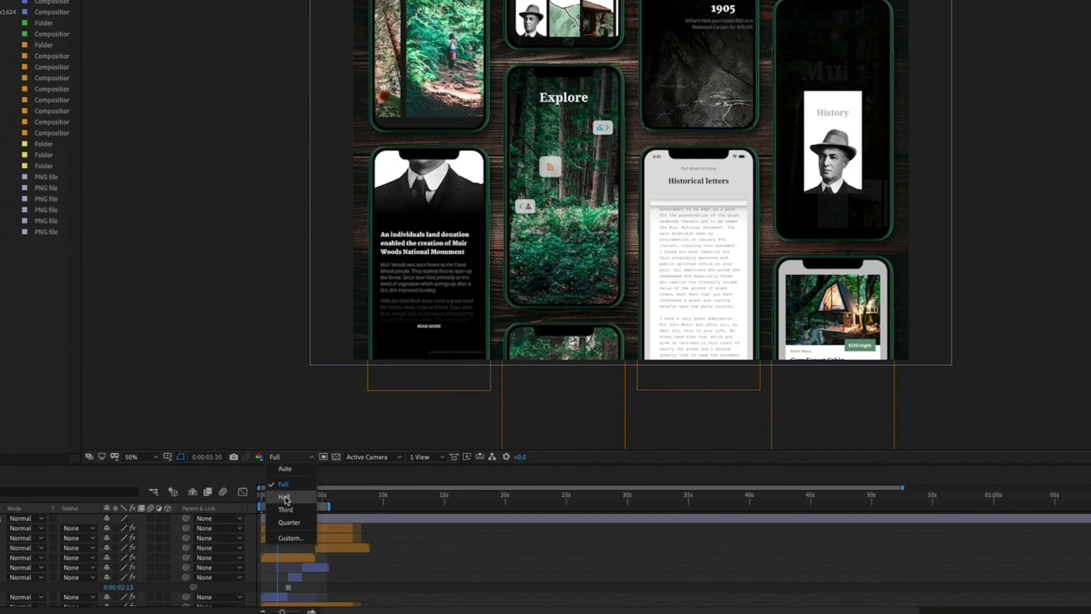
left_click(288, 521)
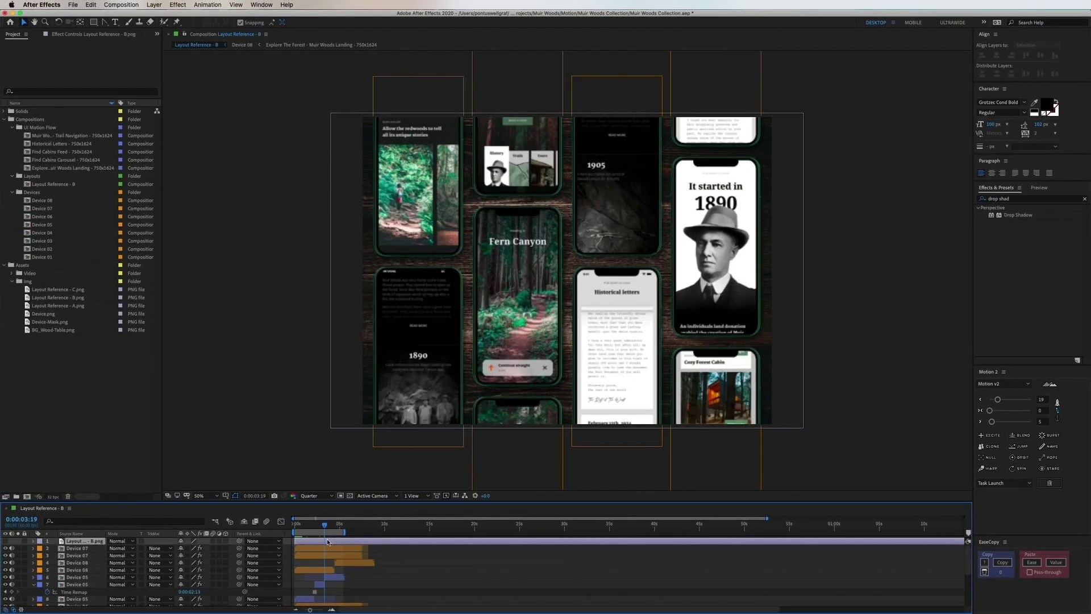
Delete the layout reference image layer and enlarge the timeline area to show all remaining layers.
key("Delete")
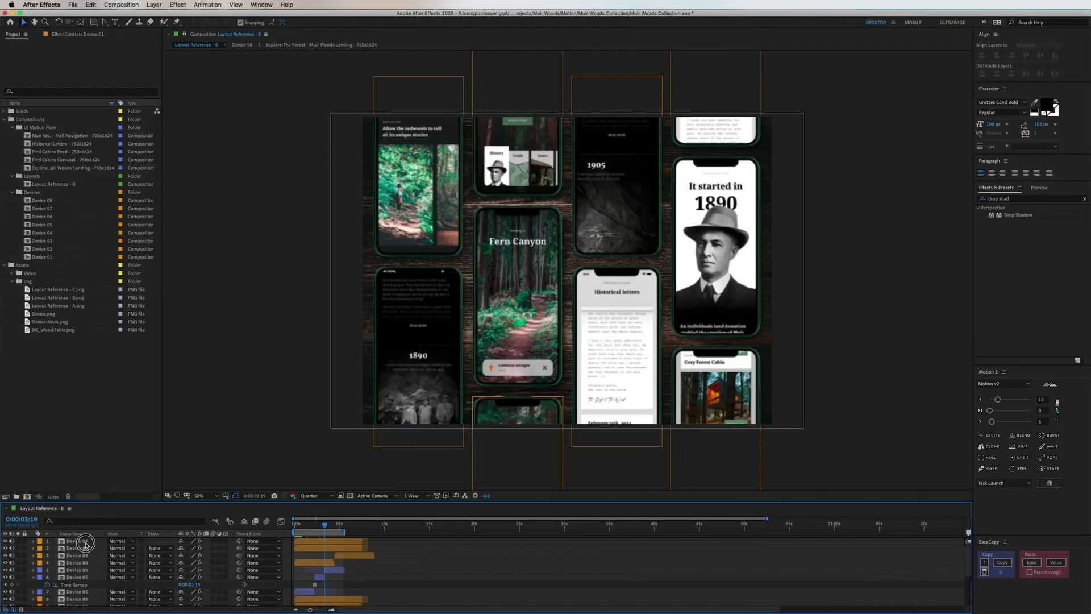
left_click_drag(121, 490, 141, 384)
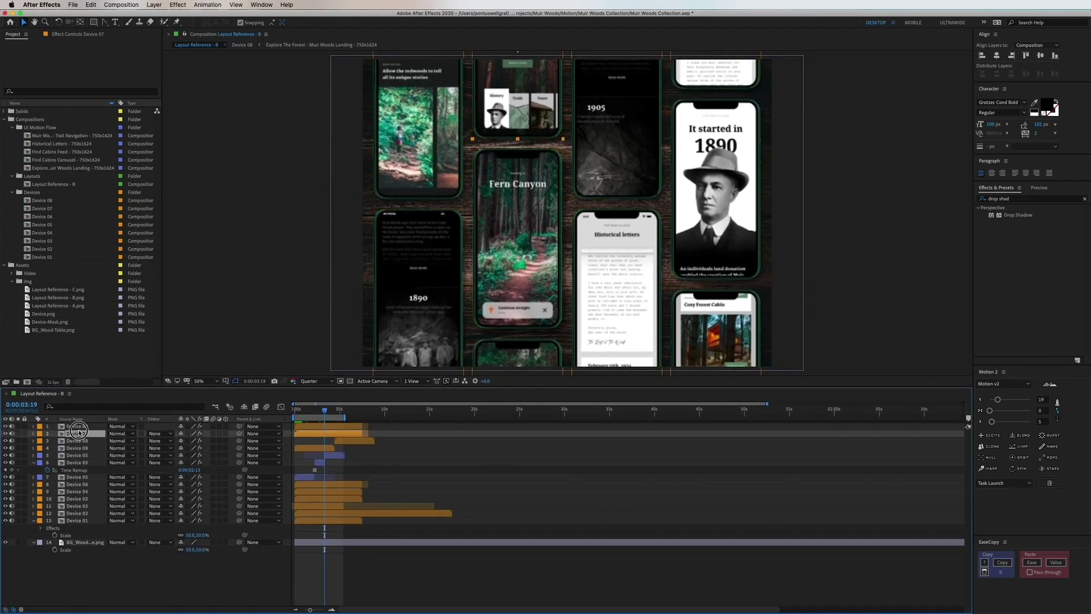
Parent every layer in the composition to one new null with the Motion 2 Null tool and select that null.
key("super+a")
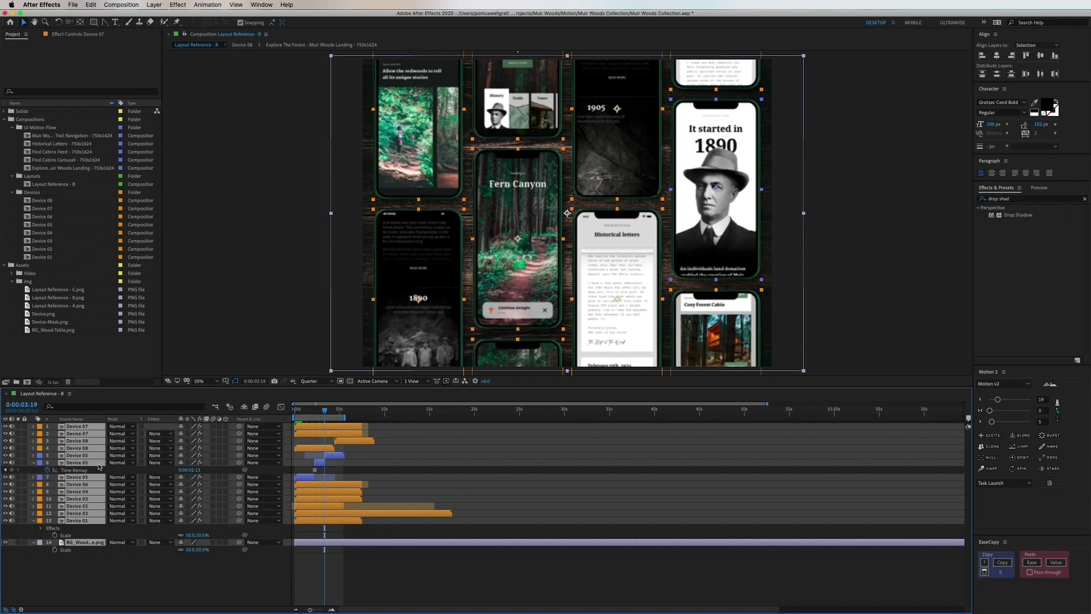
left_click(991, 457)
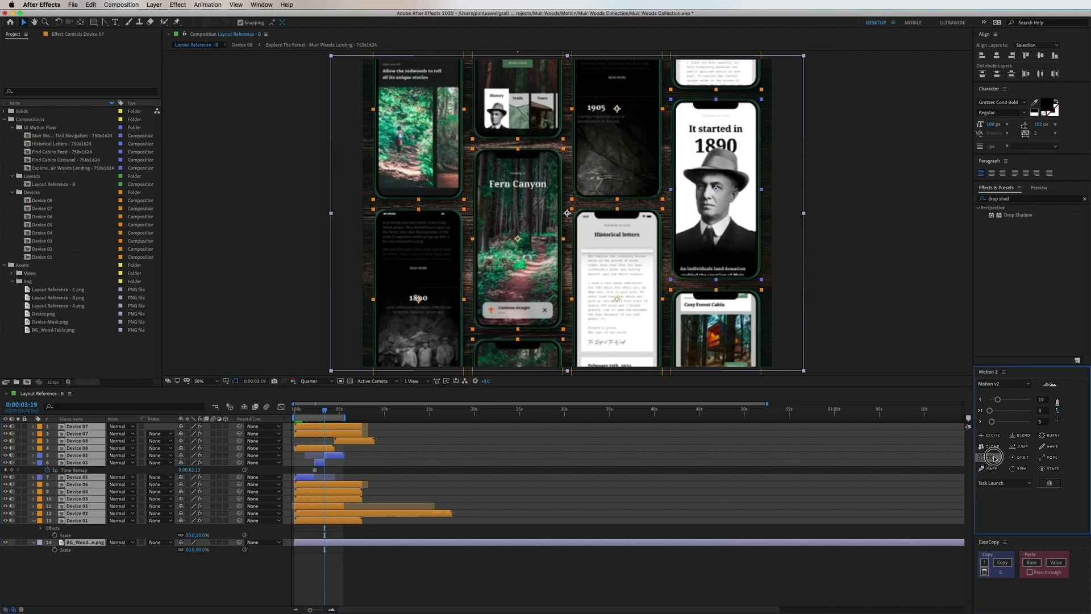
left_click(78, 428)
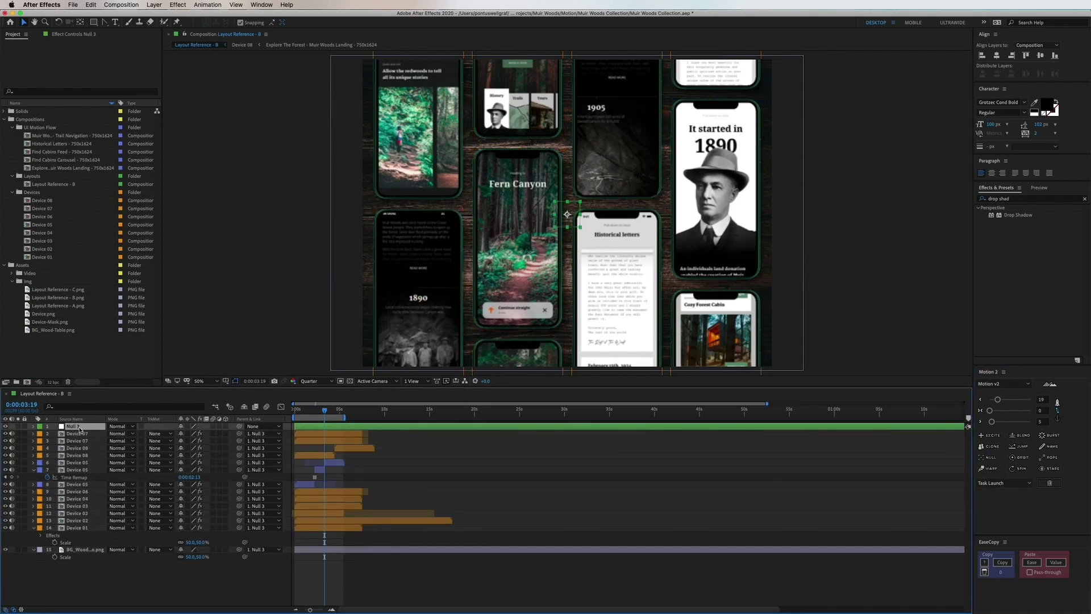
Keyframe the new null's scale at 100% on the first frame and 125% at 0:00:05:24.
key("s")
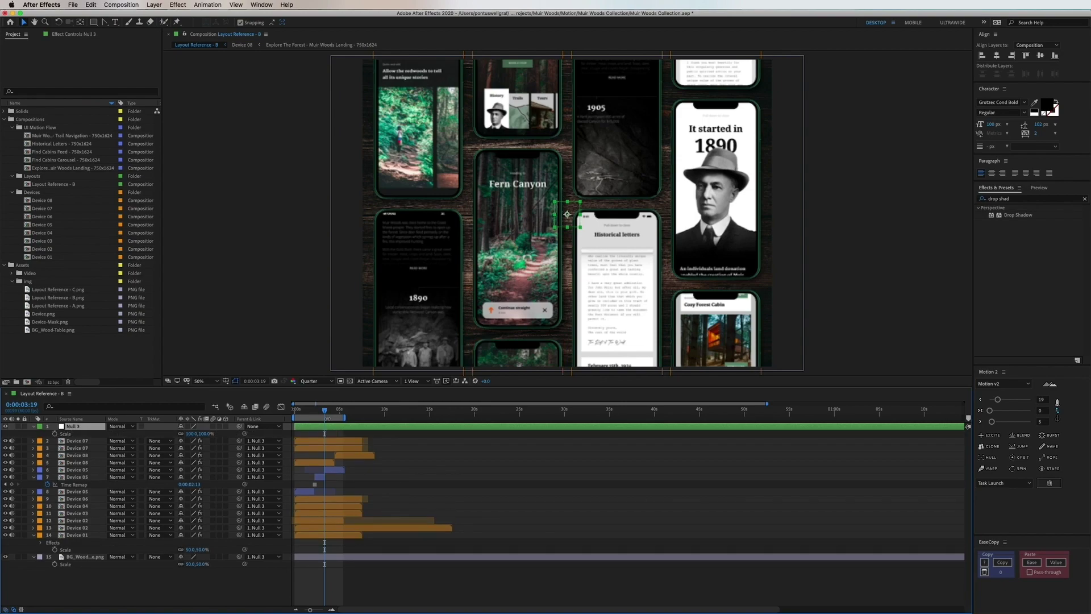
key("Home")
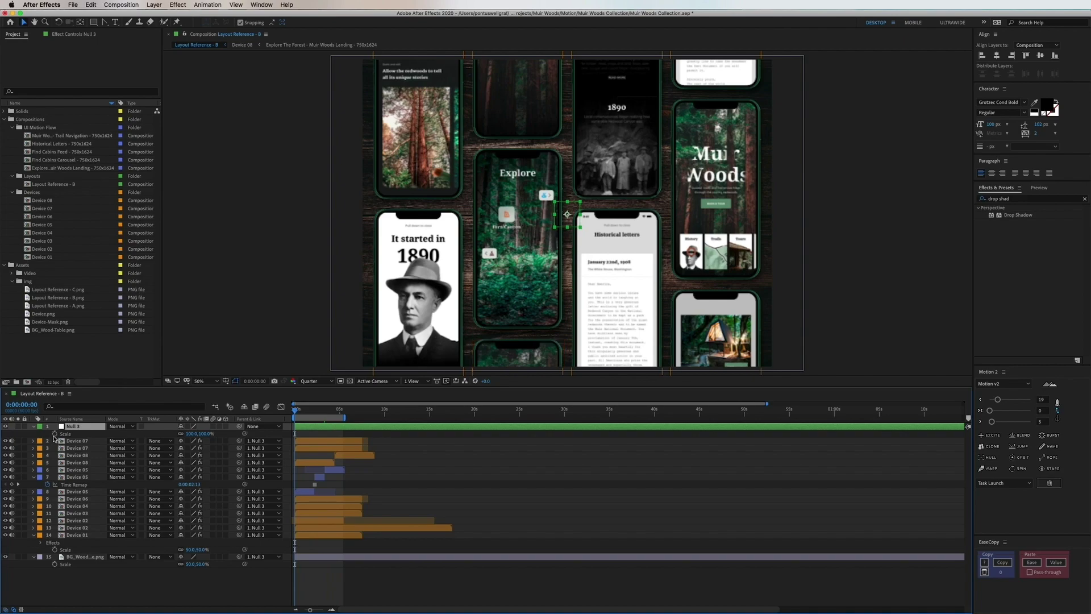
left_click(339, 417)
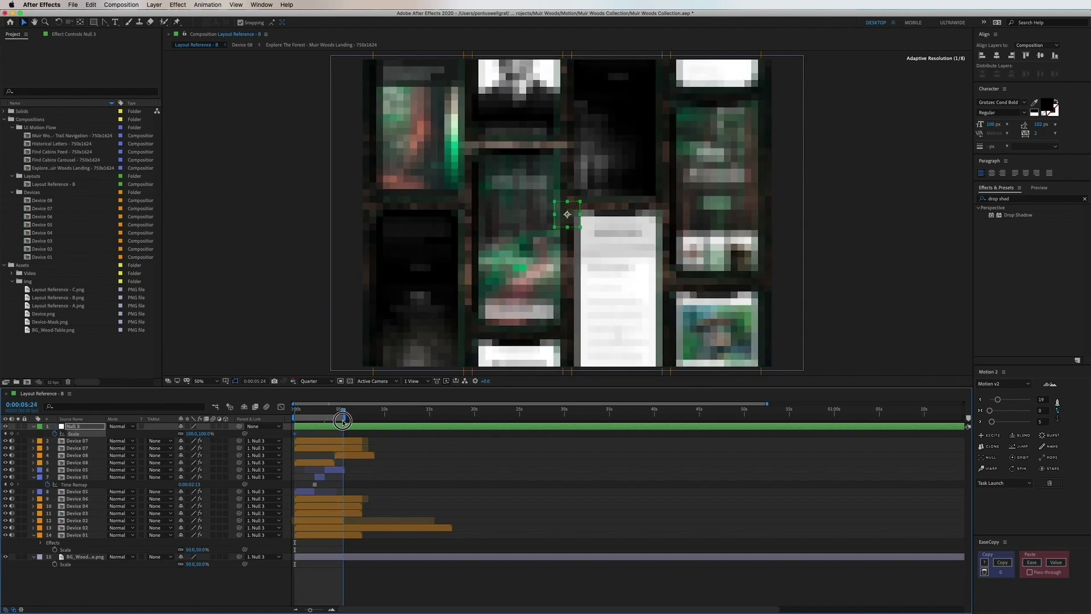
left_click_drag(342, 421, 343, 421)
left_click(11, 433)
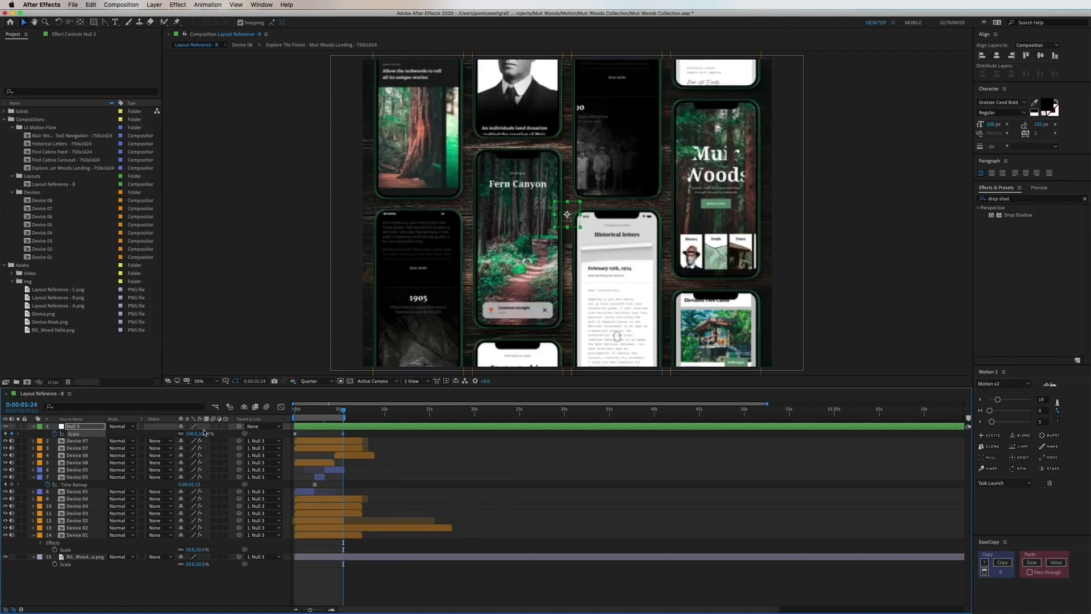
left_click_drag(205, 433, 217, 434)
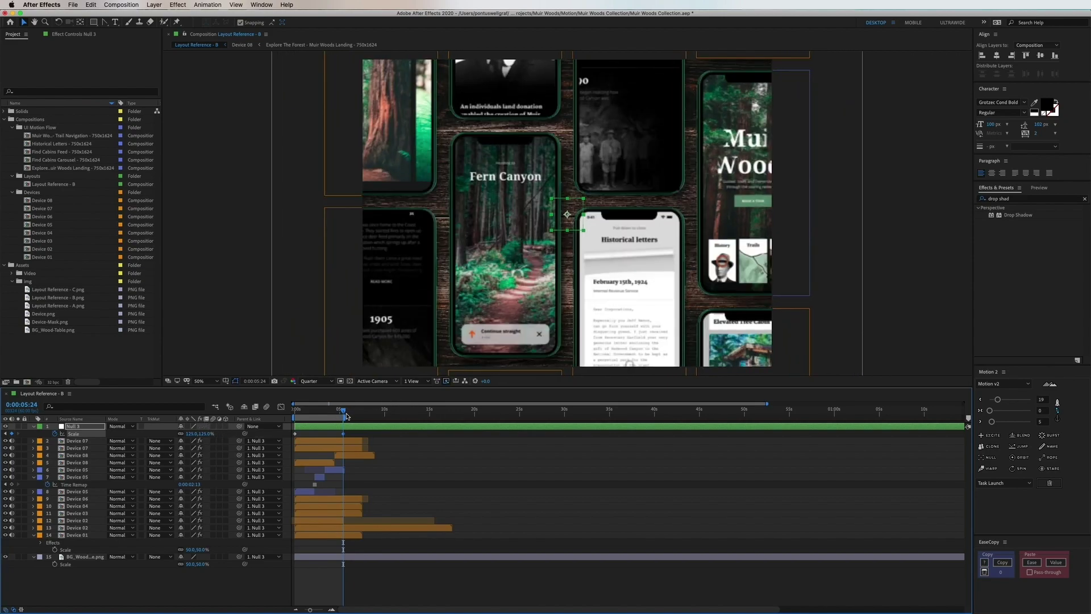
Time-reverse the null's scale keyframes and scrub through the opening frames to check the zoom.
right_click(295, 434)
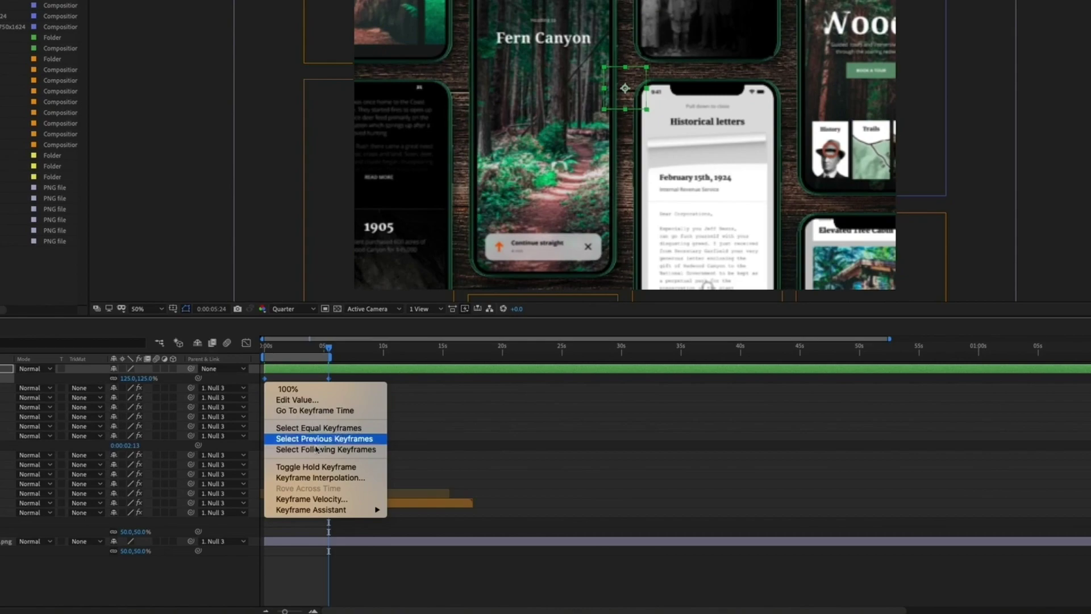
mouse_move(353, 538)
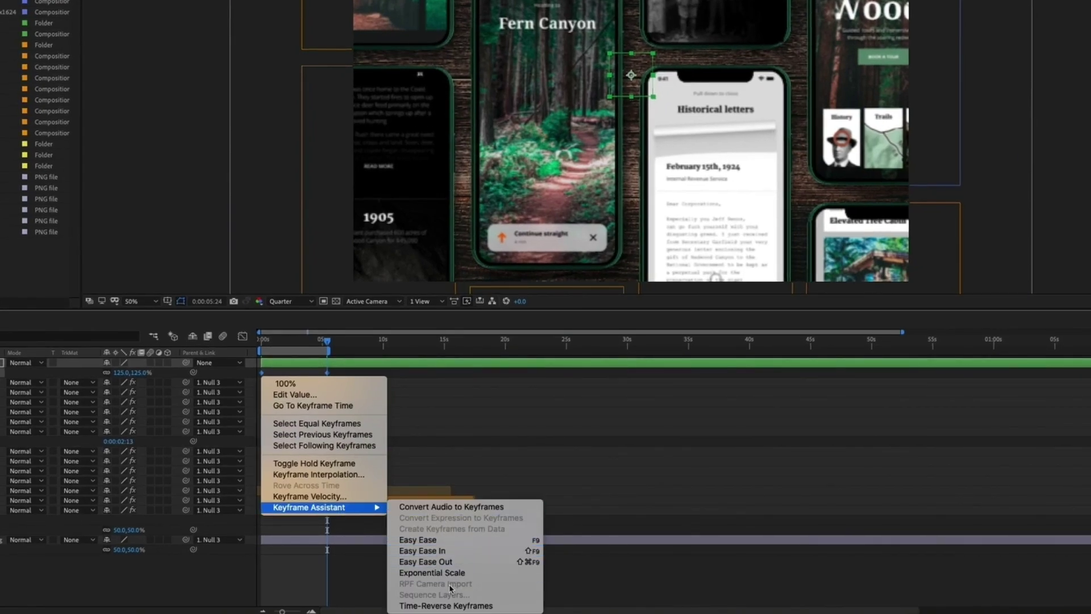
left_click(447, 605)
left_click_drag(265, 348, 263, 347)
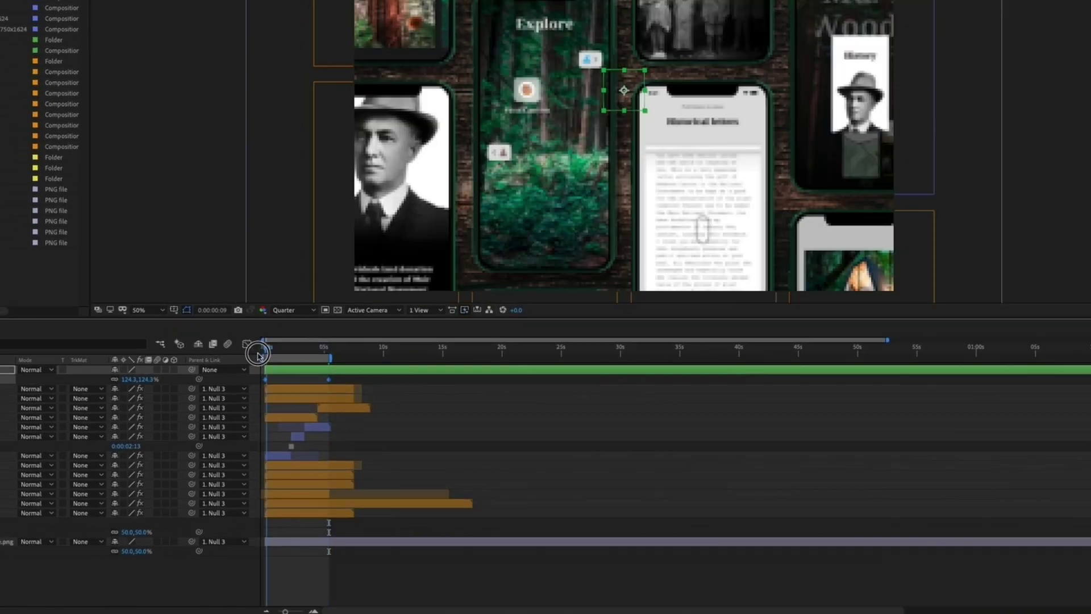
left_click_drag(295, 414, 300, 450)
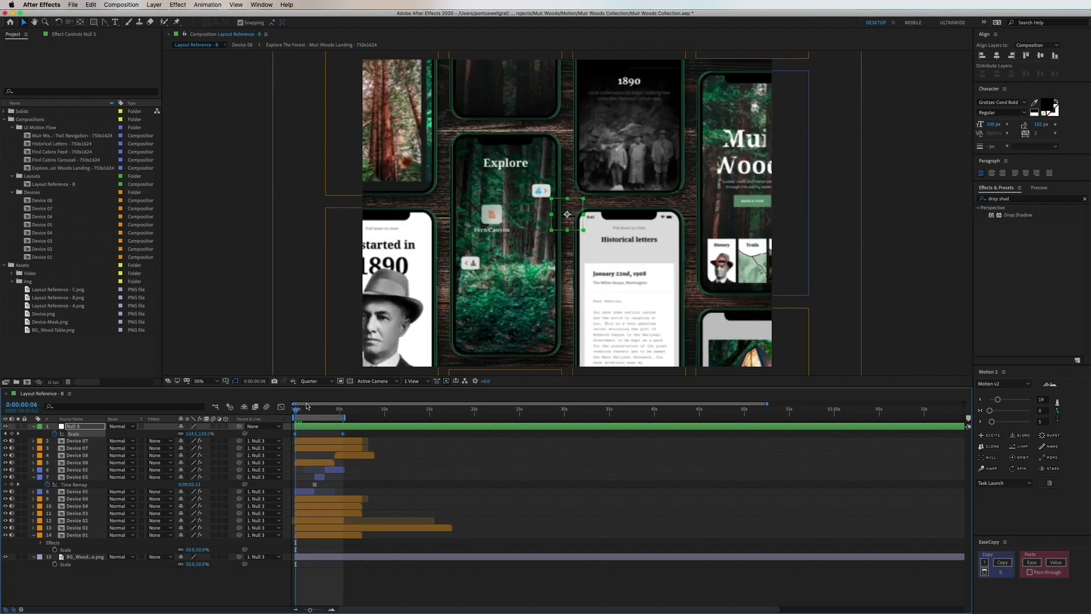
left_click_drag(307, 405, 295, 407)
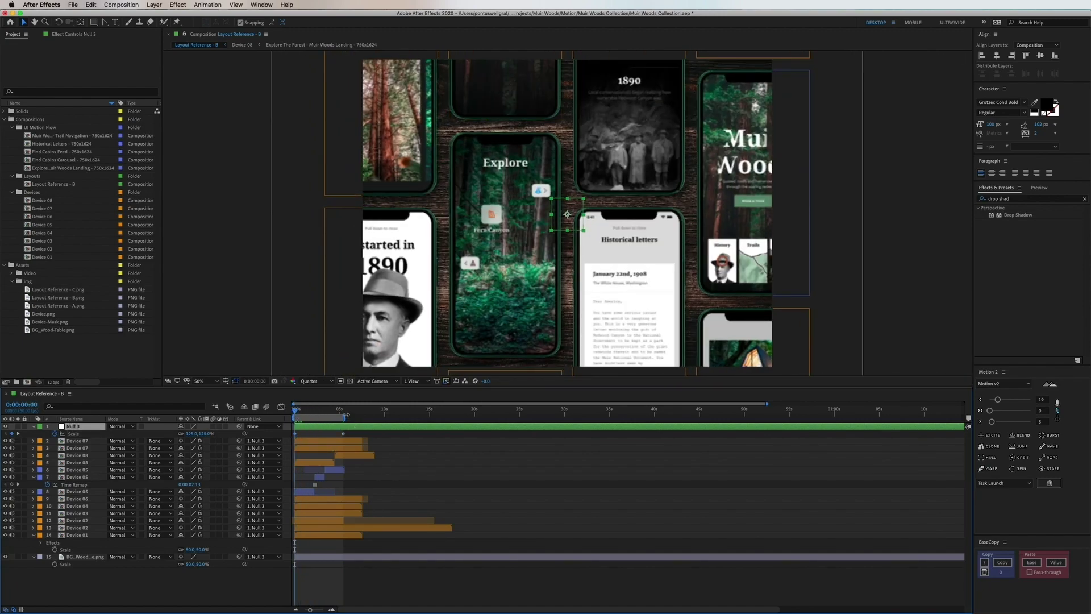
left_click(122, 5)
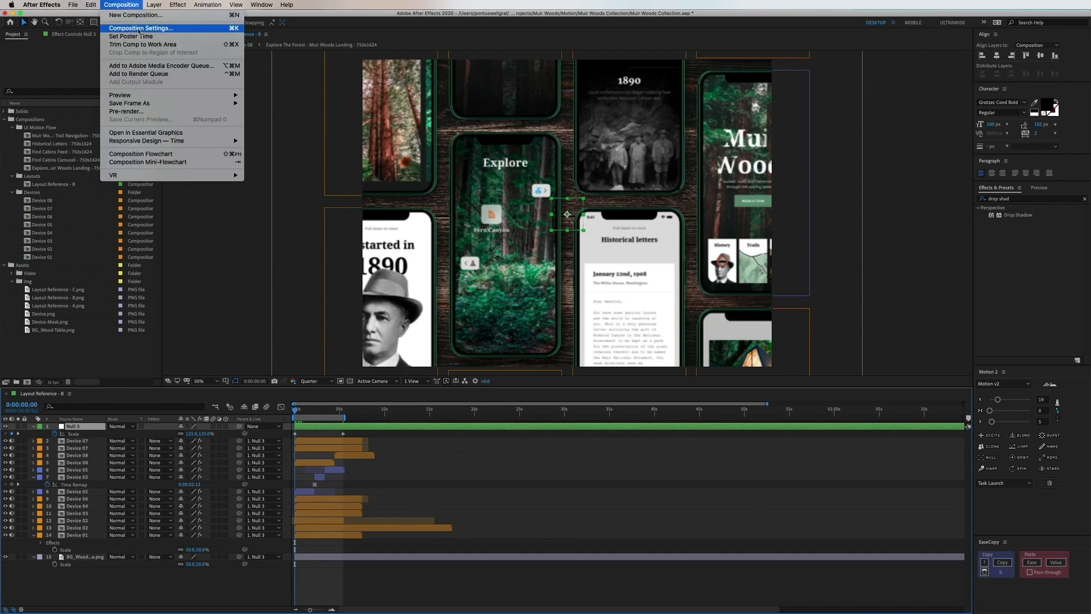
left_click(142, 65)
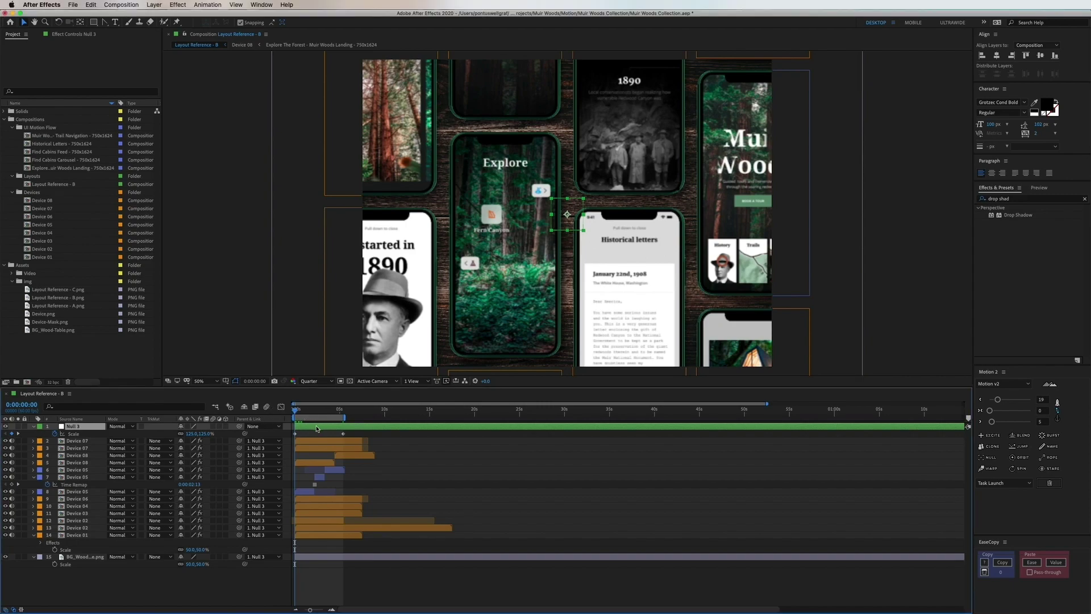
Keyframe the null's rotation at 10° on the first frame and 0° at 0:00:05:24.
key("r")
left_click(63, 434)
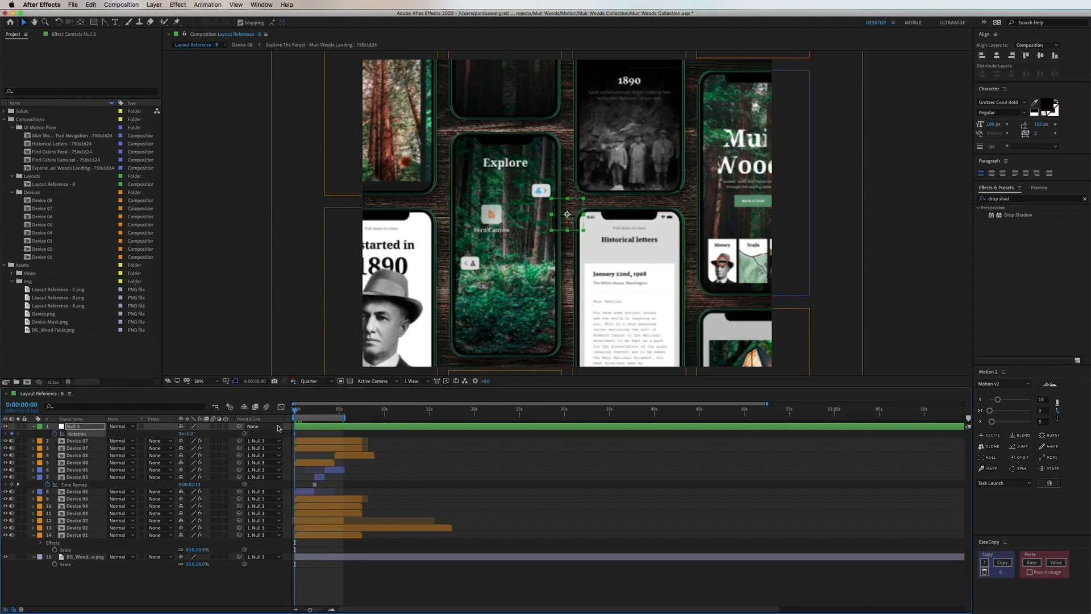
key("u")
left_click_drag(329, 410, 344, 410)
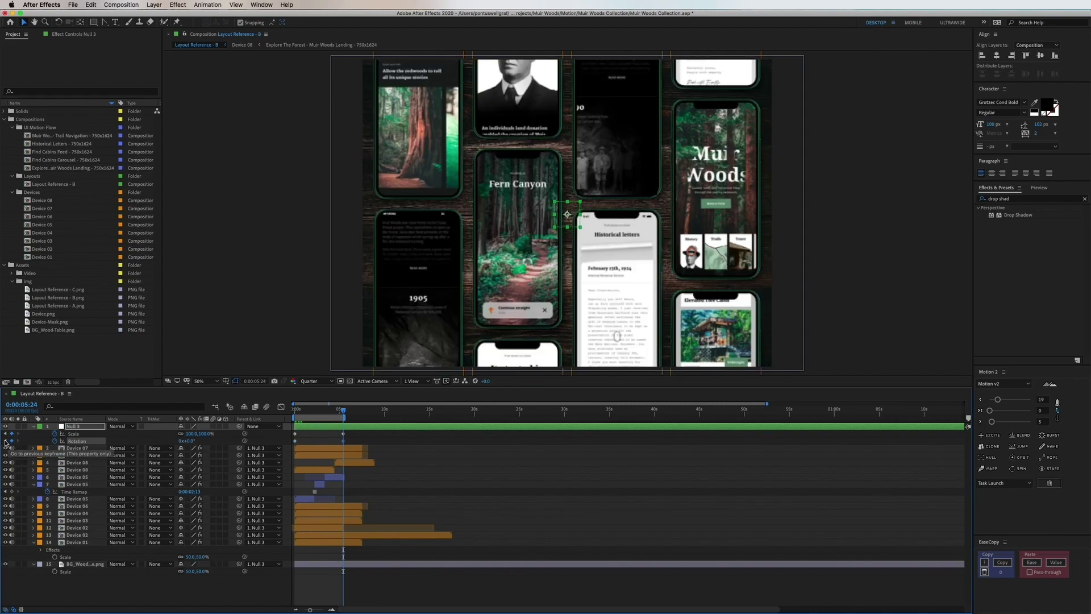
left_click(5, 441)
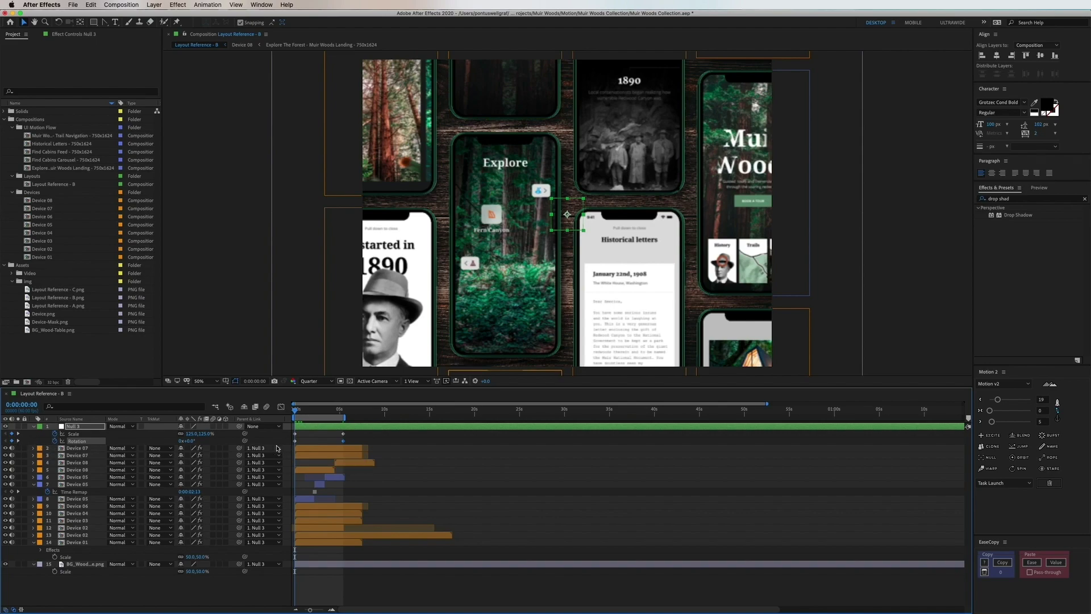
left_click_drag(192, 441, 196, 444)
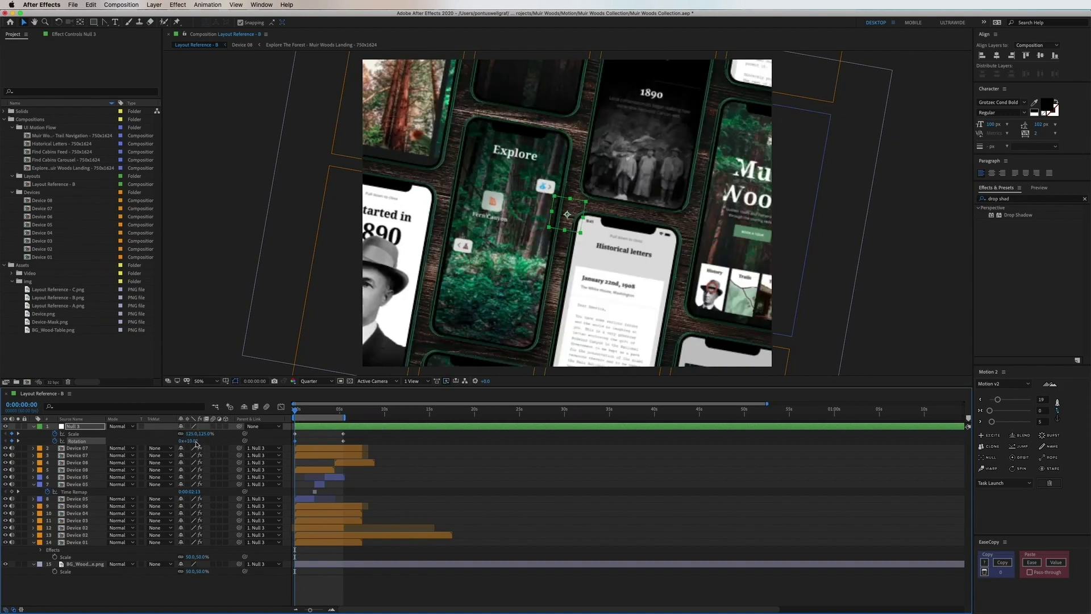
Scrub through the combined scale and rotation animation, and delete the null that controls all layers.
left_click_drag(294, 414, 327, 433)
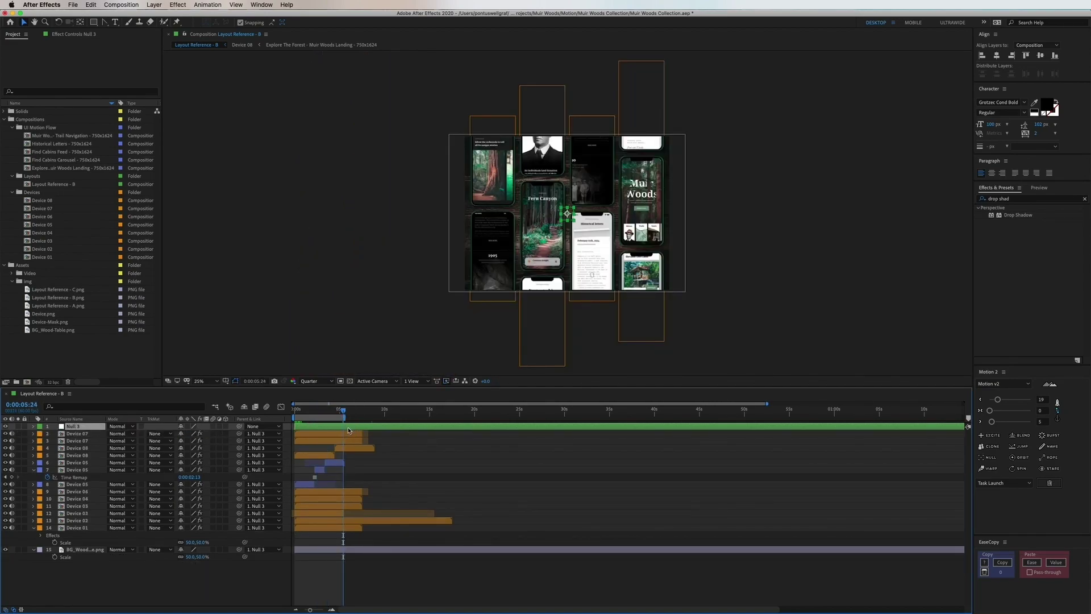
key("u")
key("Delete")
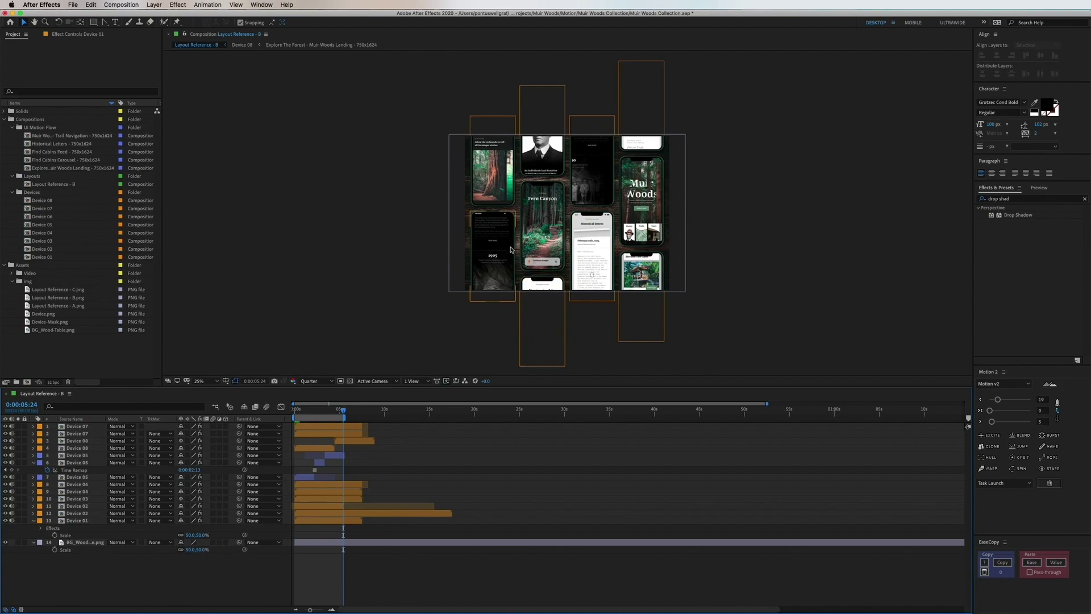
Label the first column's Device 06 and Device 04 layers red and move them to the top of the layer stack.
left_click(511, 248)
left_click(499, 174, "shift")
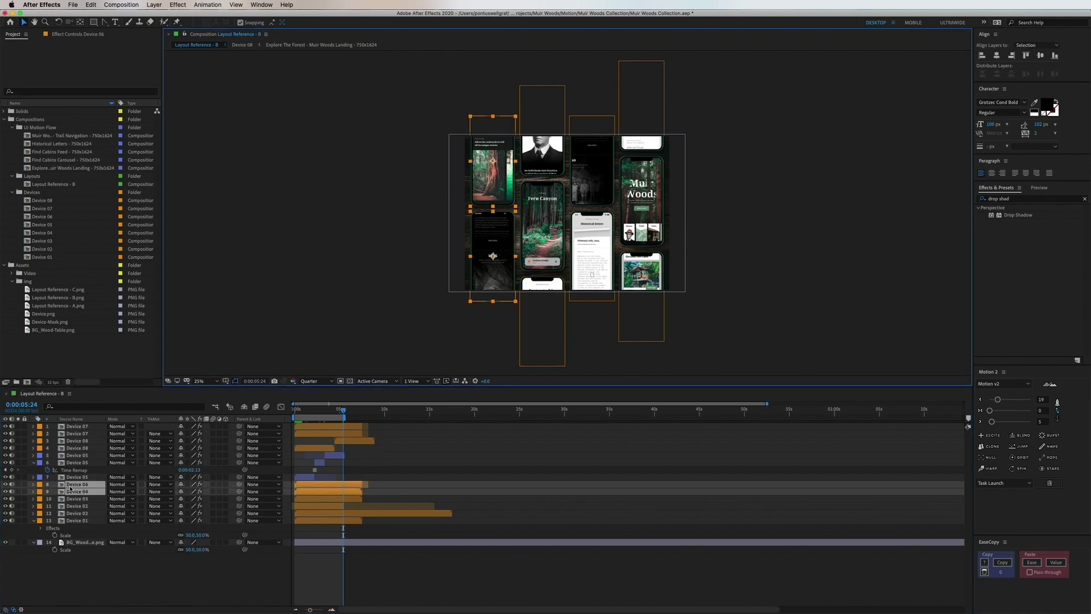
left_click(36, 488)
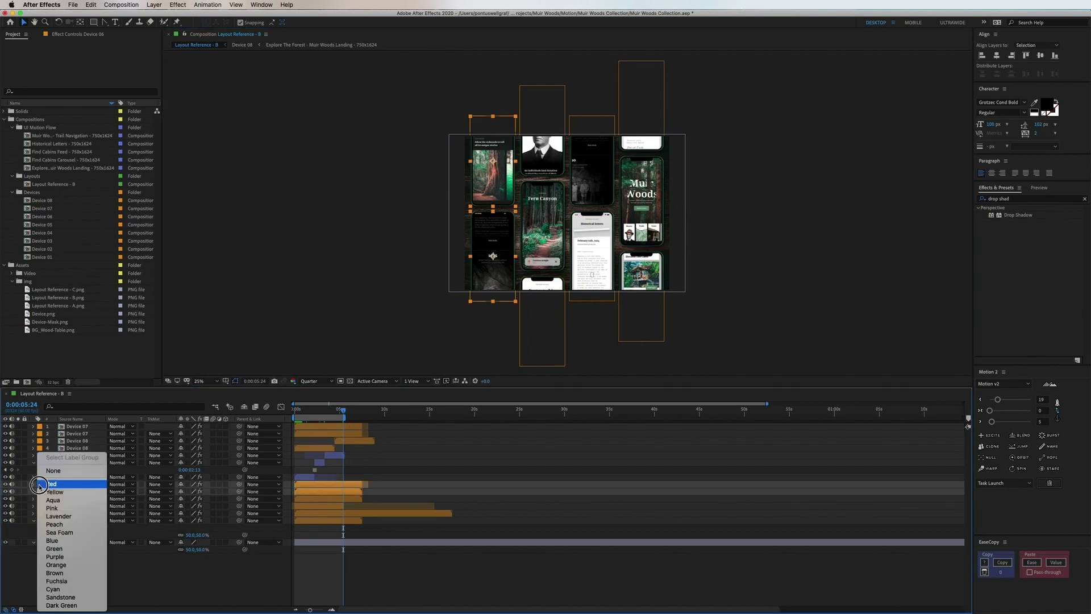
left_click(77, 489)
left_click_drag(77, 489, 80, 424)
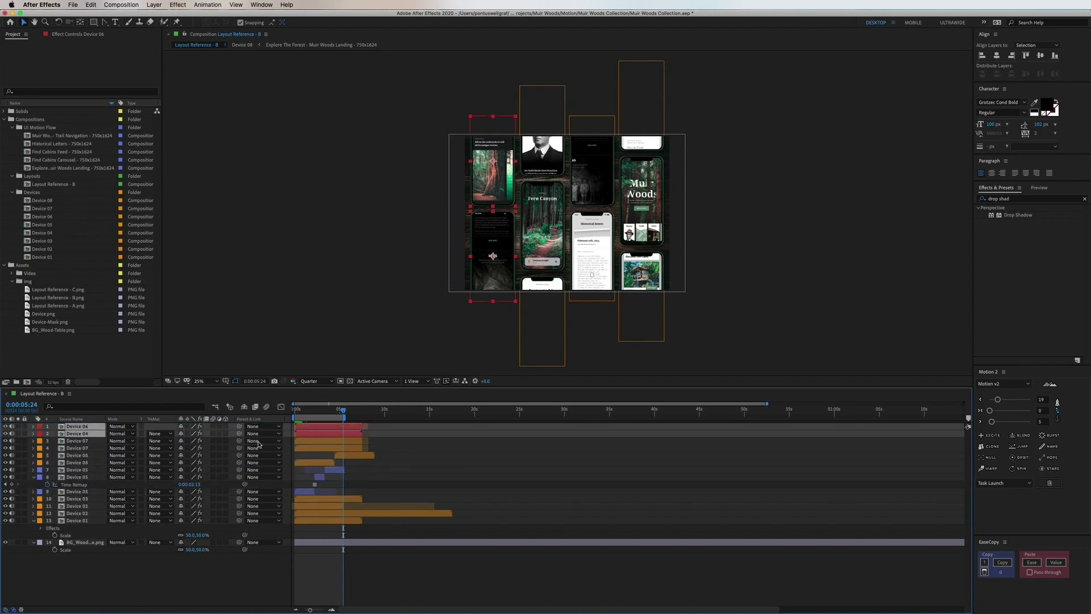
Parent the two first-column device layers to a new null and label the null red.
left_click(1001, 461)
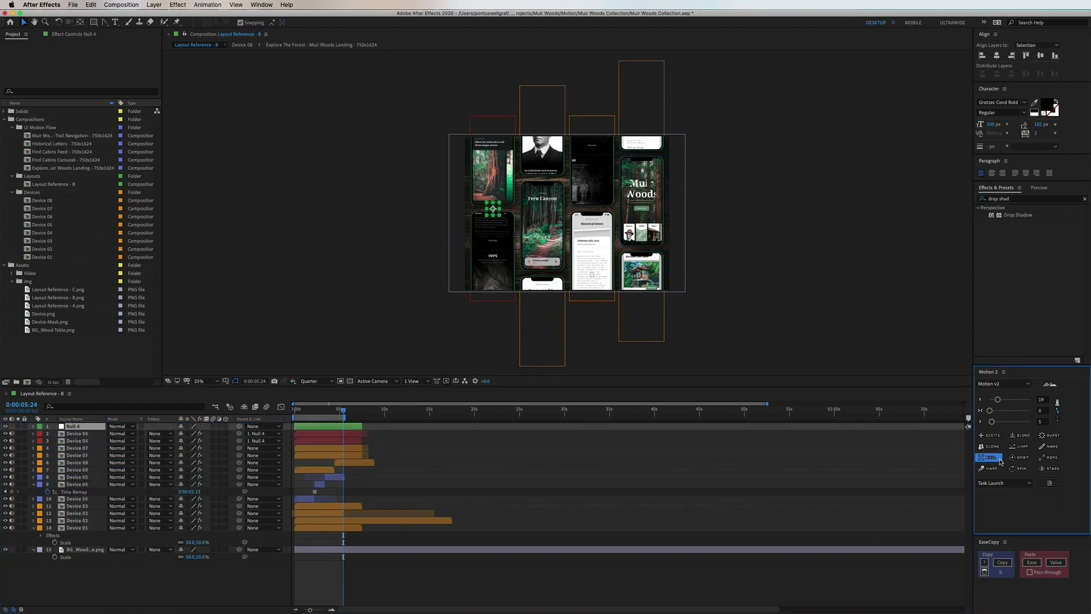
left_click(41, 425)
left_click(54, 465)
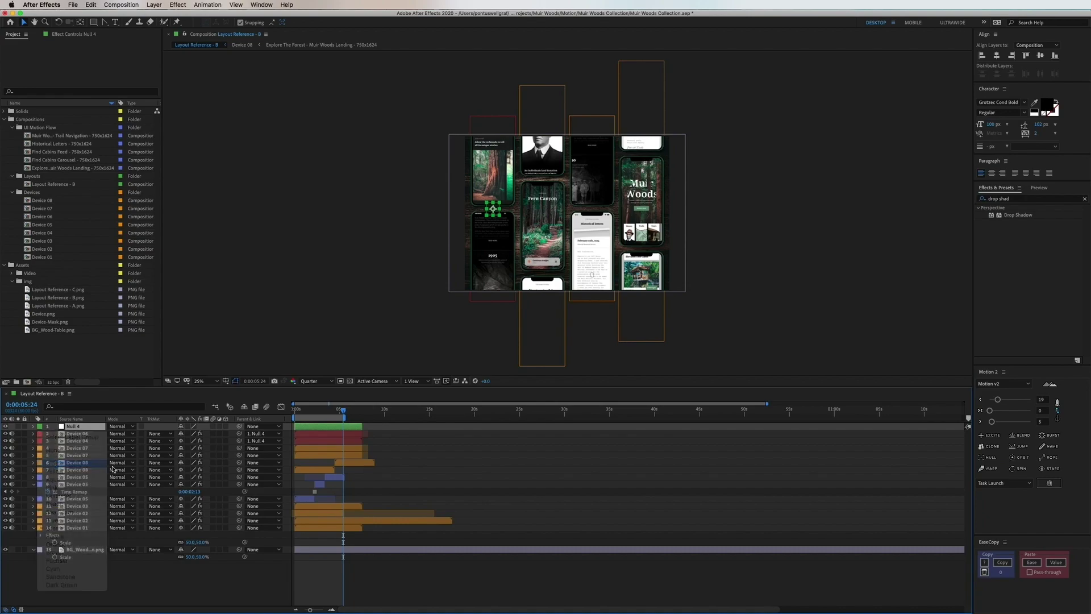
Label the second column's two Device 07 layers and Device 01 layer pink.
left_click(539, 244)
left_click(538, 283, "shift")
left_click(528, 144, "shift")
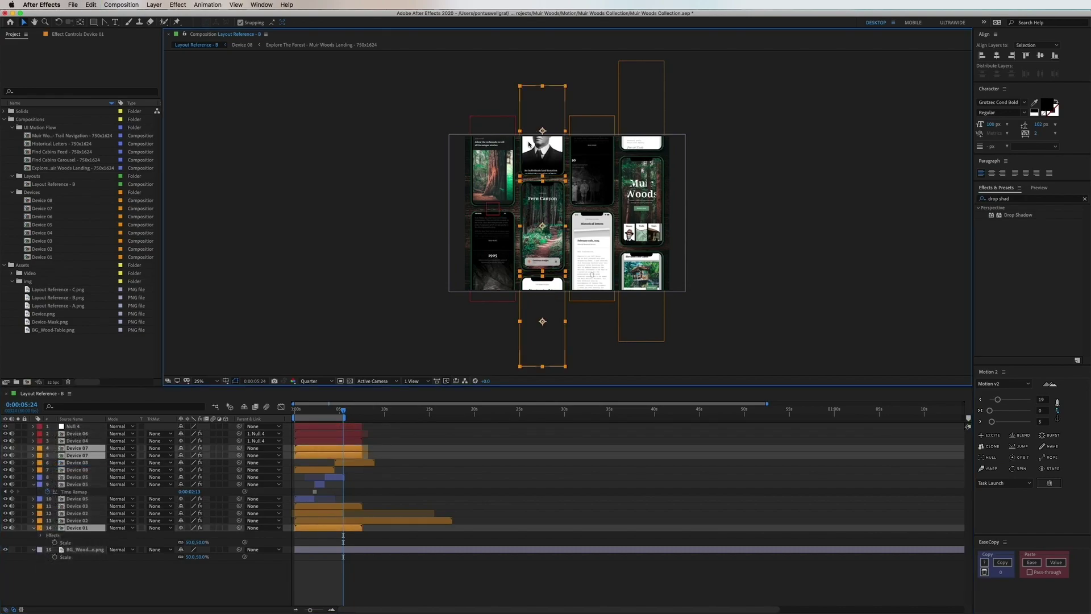
left_click(39, 449)
left_click(54, 510)
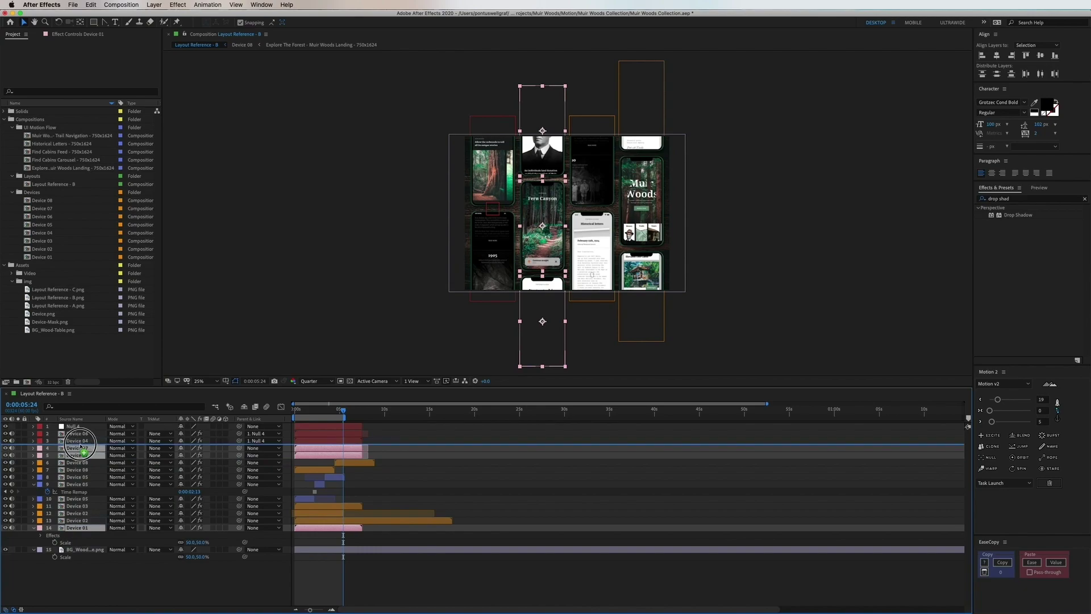
Group the second-column layers under a new null, label the null pink, and collapse the Device 01 properties.
left_click(991, 457)
left_click(40, 448)
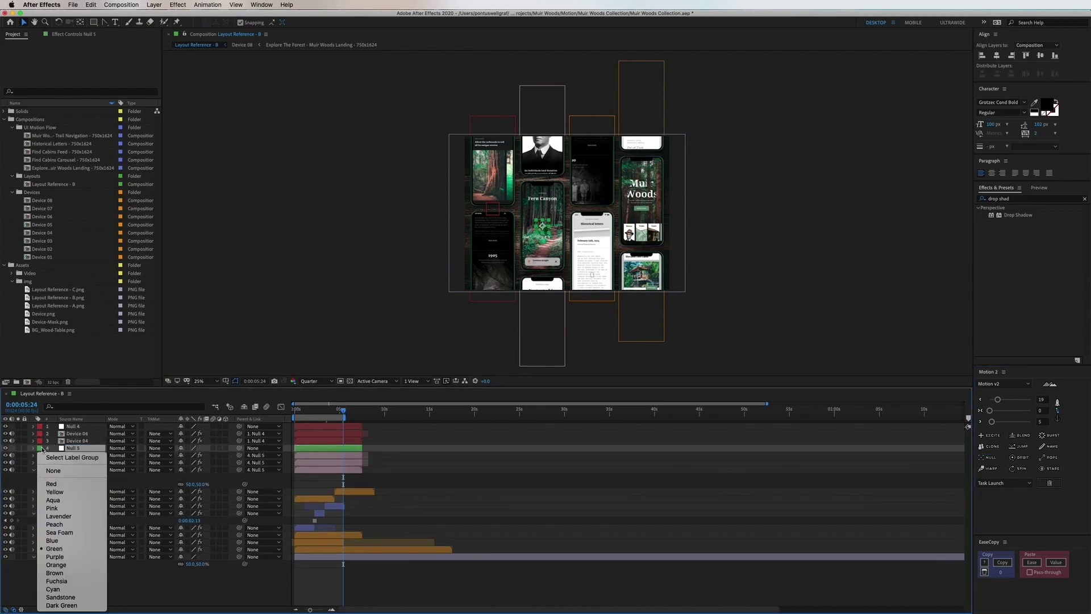
left_click(53, 508)
left_click(33, 469)
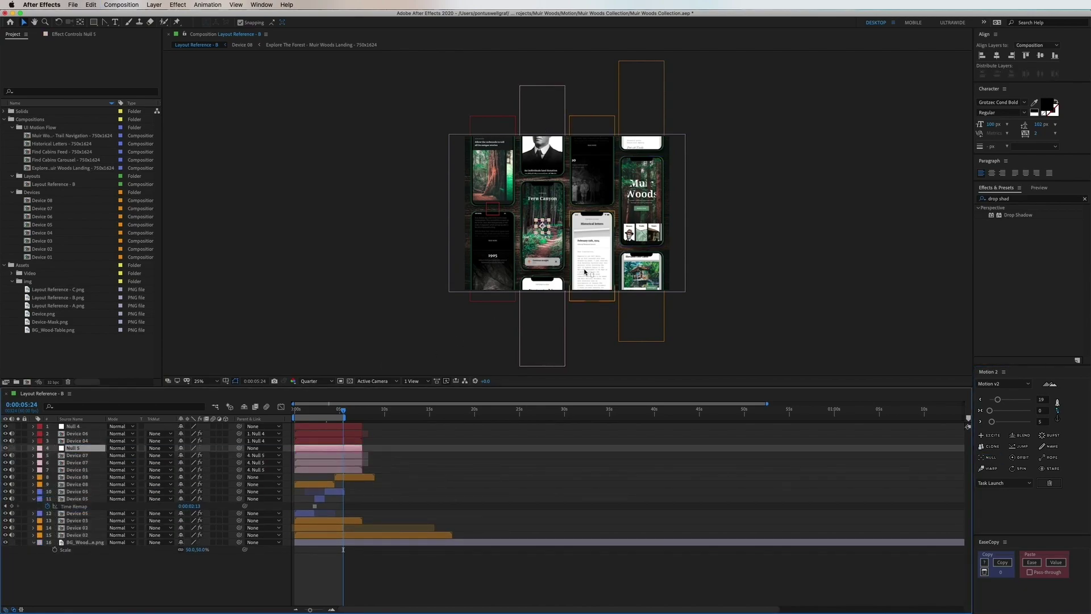
Stack the third column's device layers together, parent them to a new null, and label the null orange.
left_click(585, 272)
left_click(586, 187, "shift")
left_click(85, 484, "shift")
left_click_drag(86, 483, 88, 474)
left_click(991, 457)
left_click(39, 477)
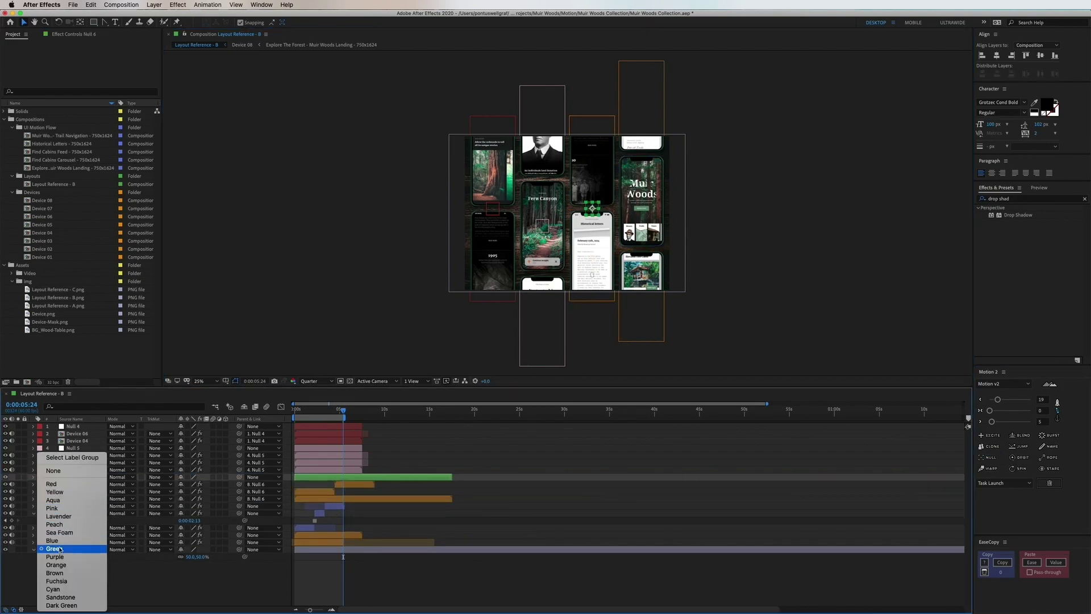
left_click(56, 565)
Select all device layers of the fourth column and parent them to a new null.
left_click(646, 153)
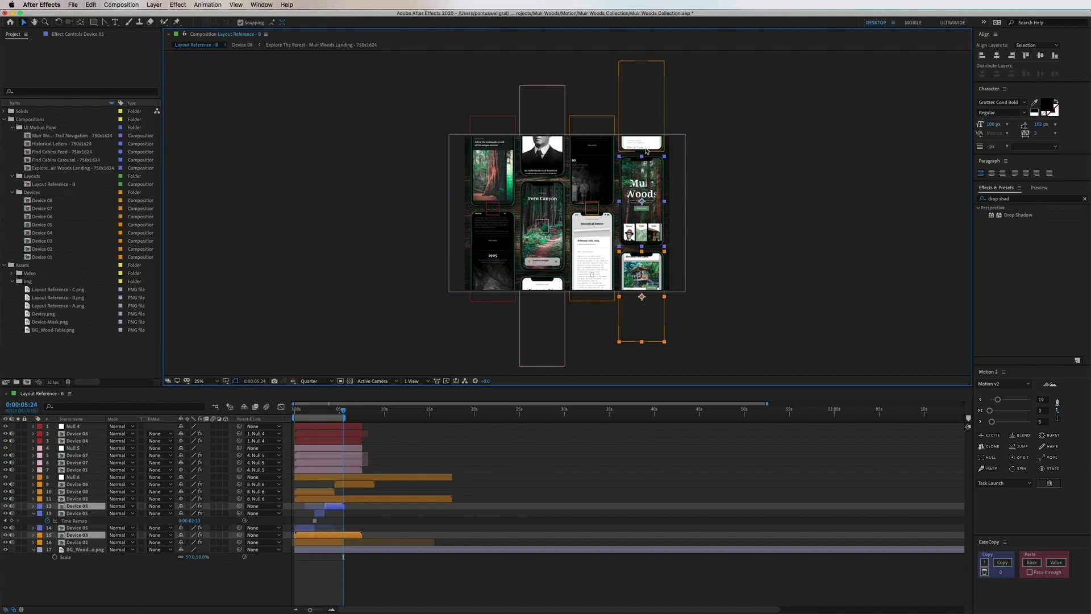
left_click(646, 149, "shift")
left_click_drag(453, 543, 451, 506)
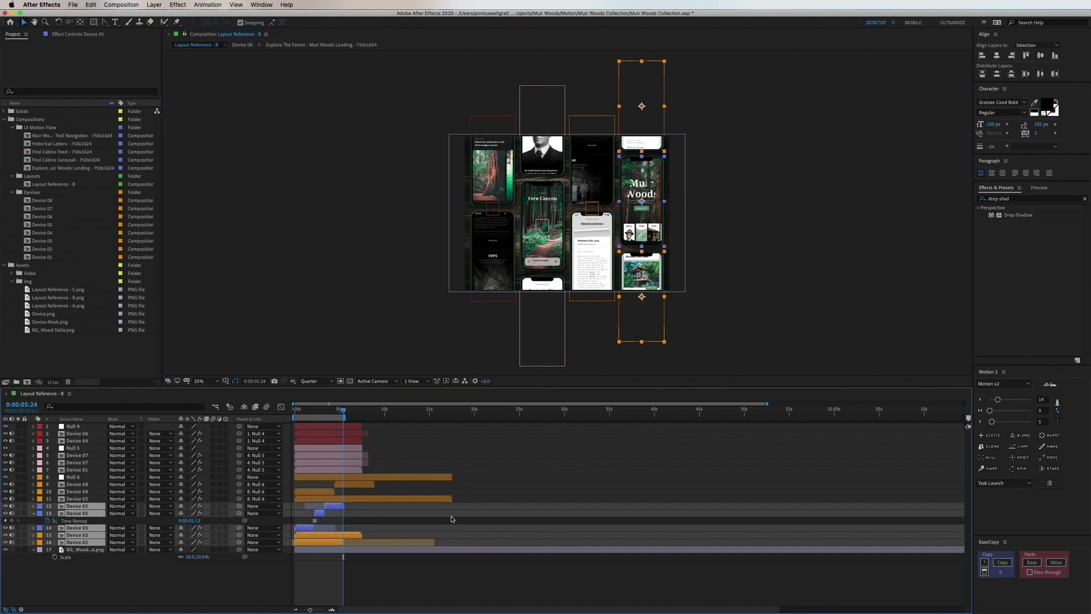
left_click(989, 457)
Label the fourth column's null and all its device layers blue, and clear the selection.
left_click(80, 549, "shift")
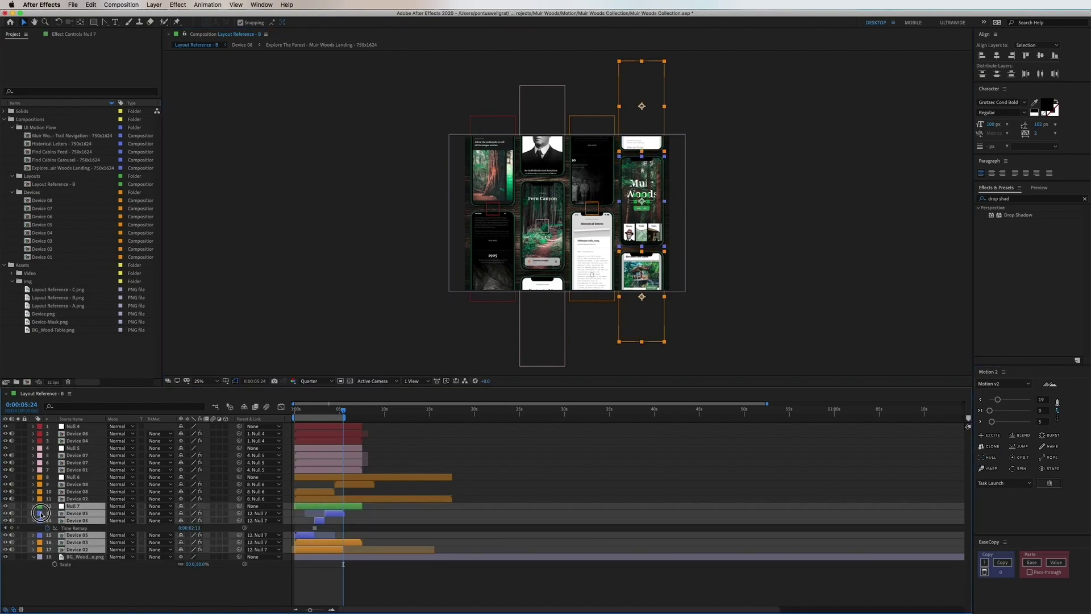
left_click(40, 506)
left_click(55, 540)
left_click(390, 526)
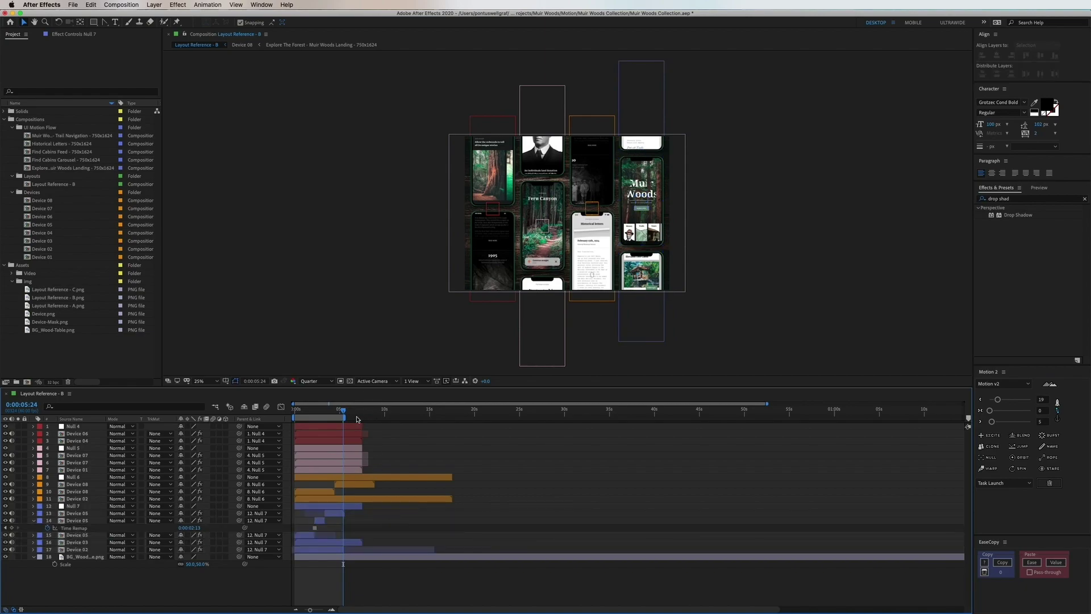
Select the first and third columns' nulls, Null 4 and Null 6, and nudge them up by about 70 px.
left_click(337, 427)
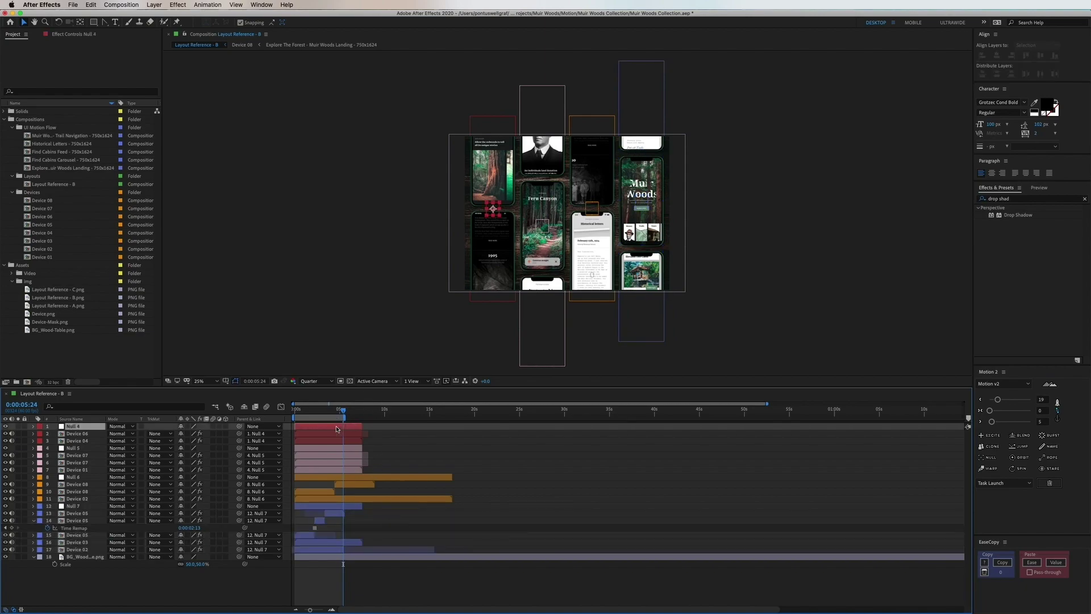
left_click(593, 210, "shift")
key("shift+Up")
key("shift+Up")
key("Down")
key("Down")
key("Down")
key("Down")
key("Down")
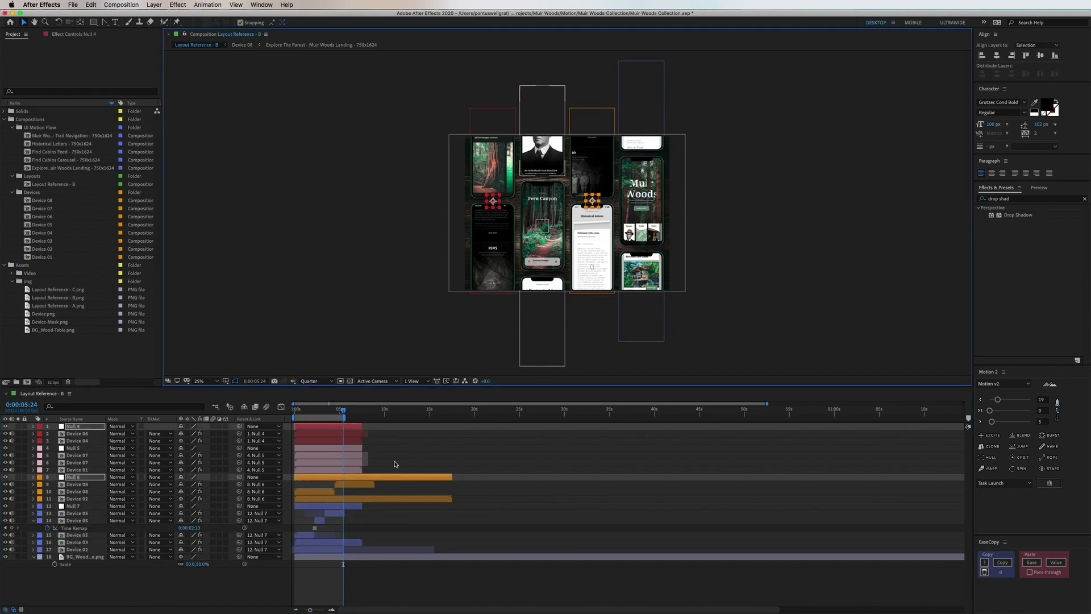
Add starting Position keyframes to Null 4 and Null 6 at the beginning of the composition.
left_click(214, 381)
left_click(206, 397)
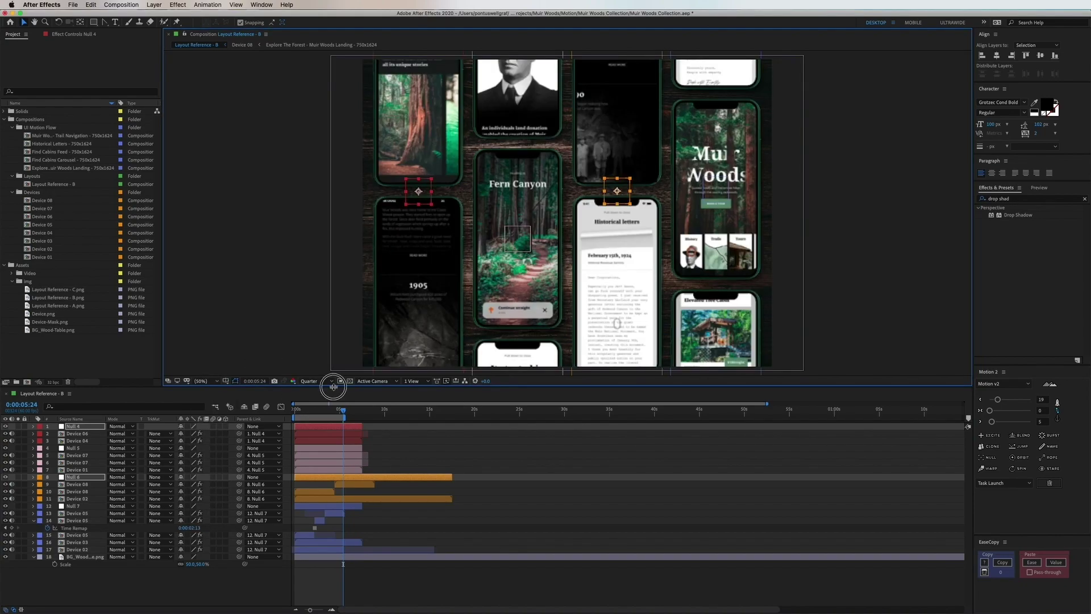
left_click_drag(333, 387, 332, 414)
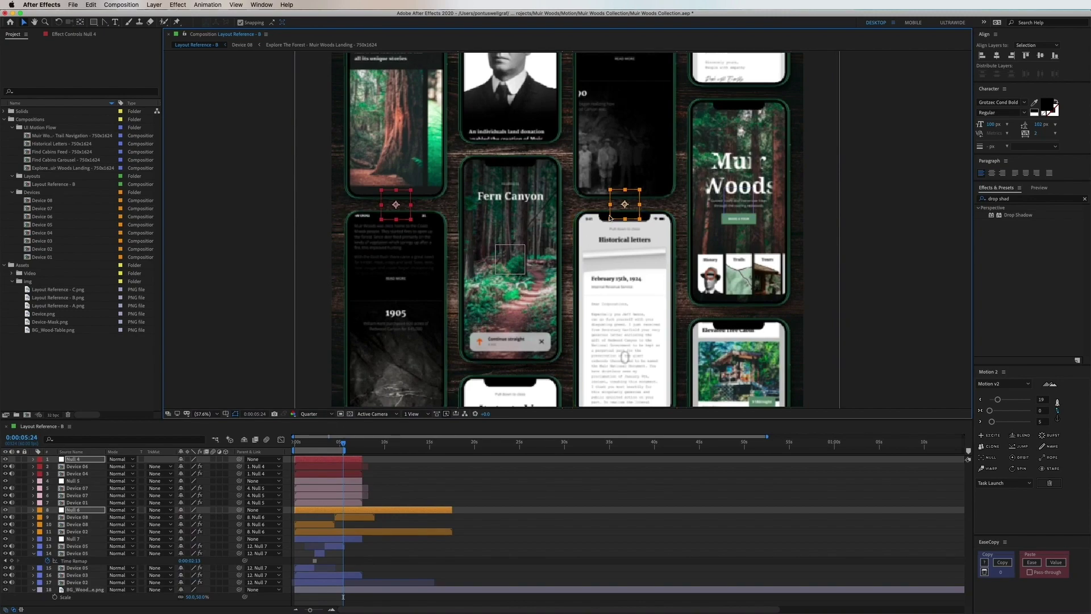
left_click_drag(338, 445, 295, 446)
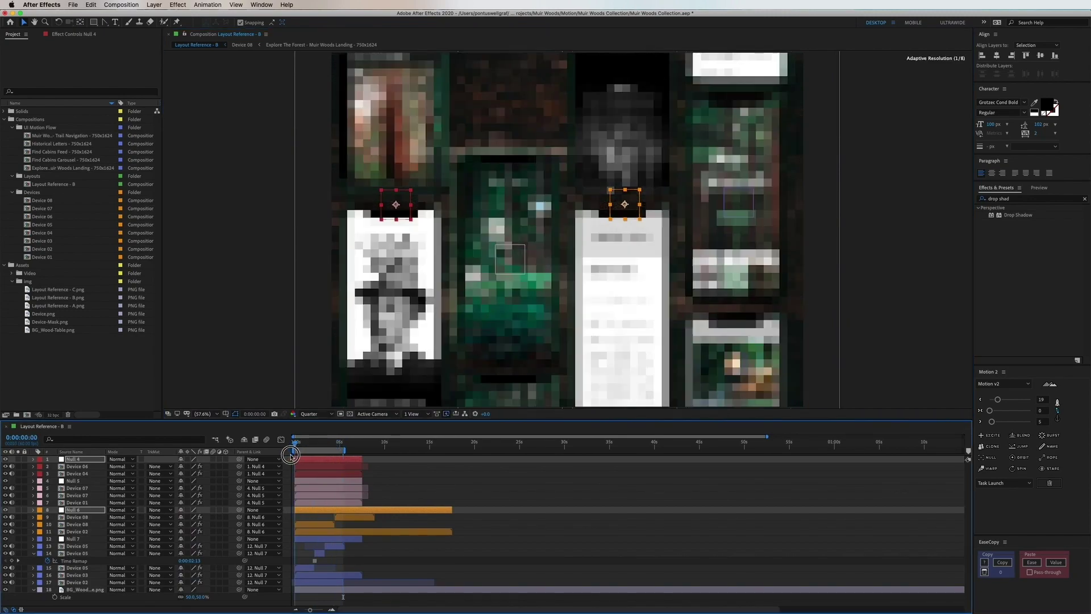
left_click(340, 486)
left_click(336, 460)
key("o")
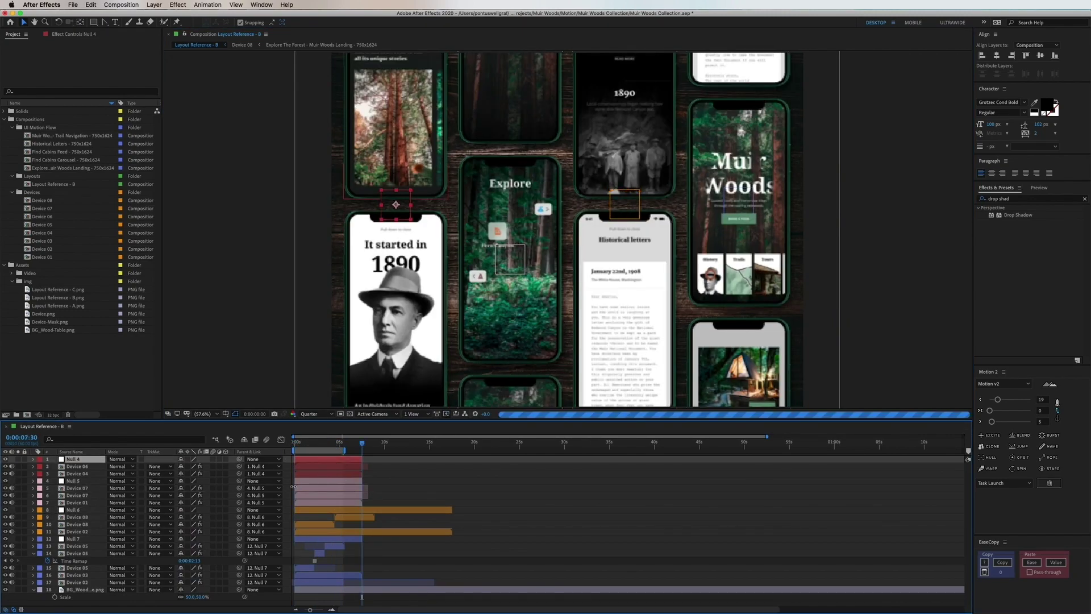
key("p")
left_click_drag(314, 448, 295, 447)
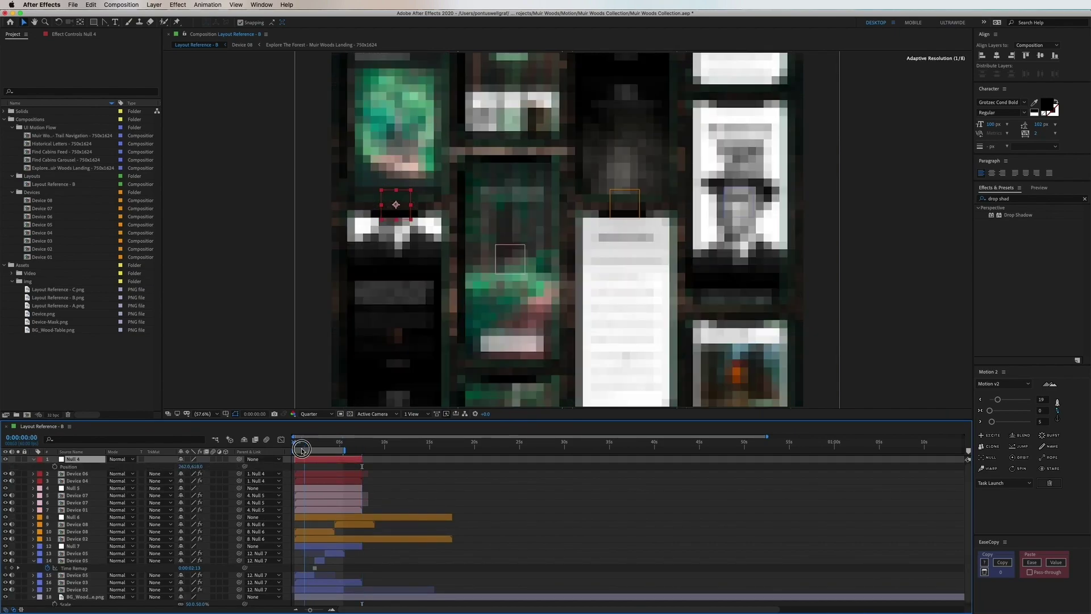
left_click(55, 467)
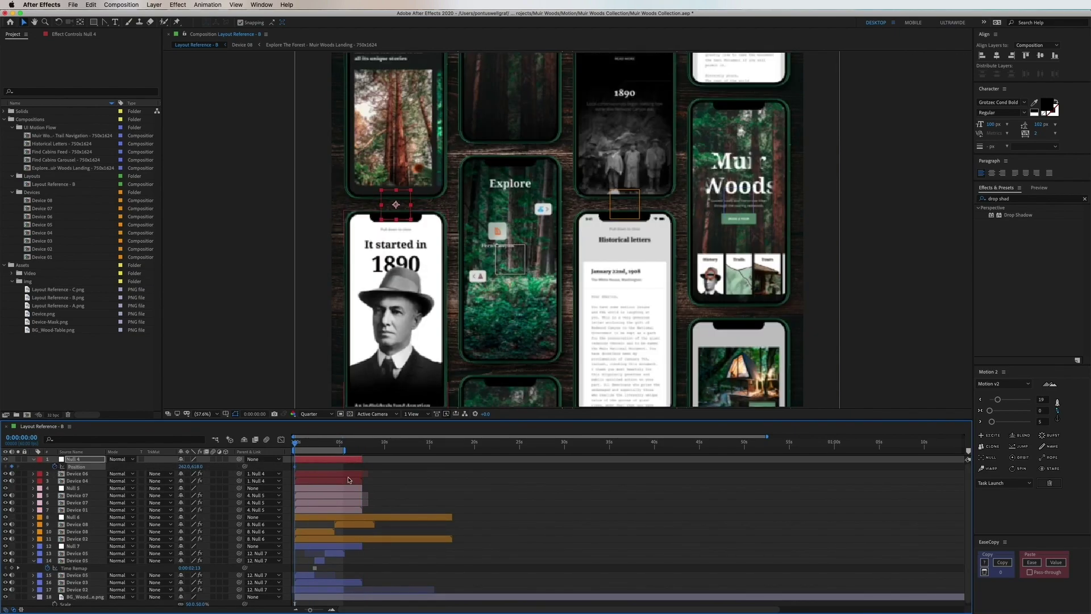
left_click(304, 519)
key("alt+shift+p")
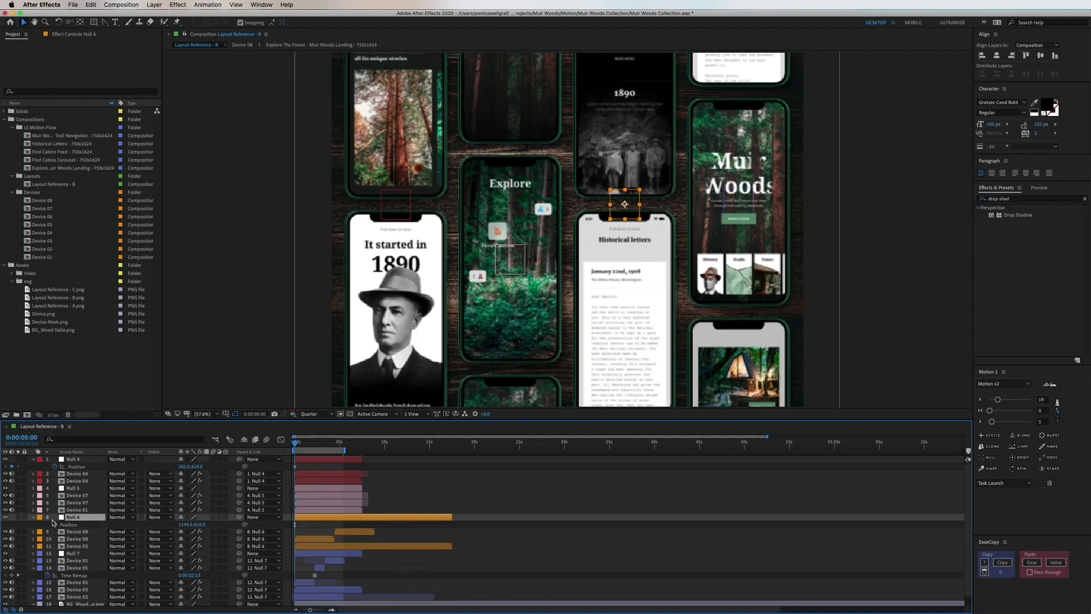
Add Position keyframes to Null 4 and Null 6 at 0:00:05:24.
left_click_drag(332, 443, 341, 444)
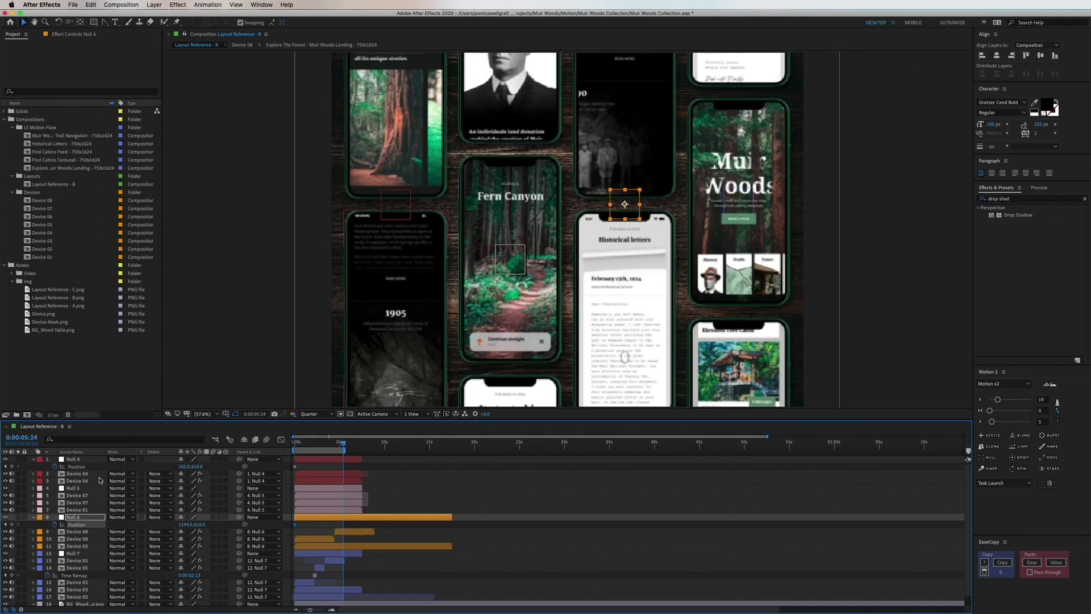
left_click(12, 466)
left_click(12, 524)
Select only Null 4 and Null 6 and move them down about 120 px at their end keyframes.
left_click(355, 462, "shift")
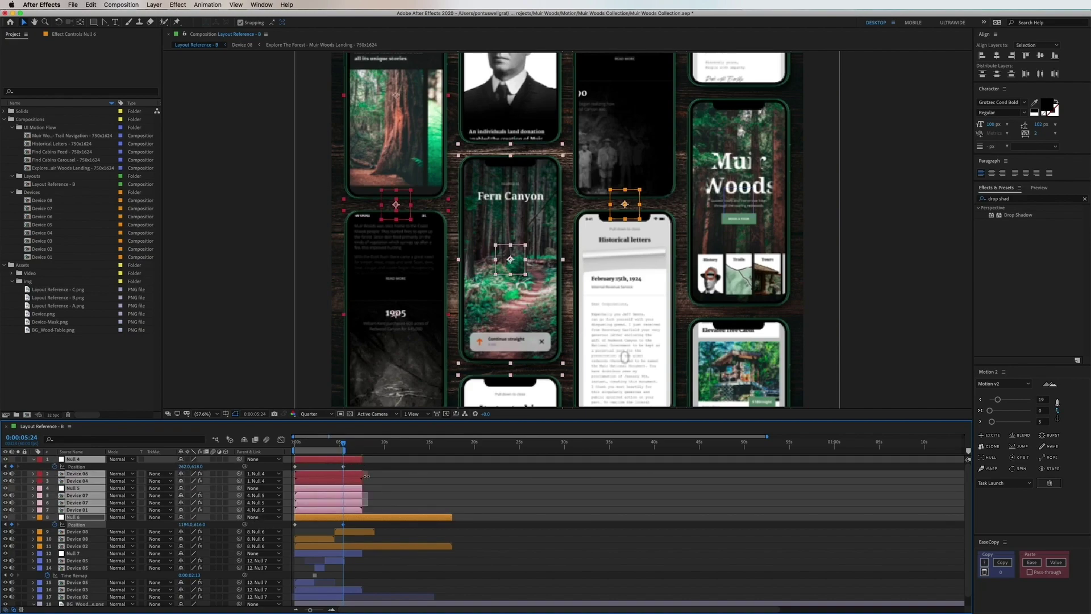
left_click(353, 462)
left_click(372, 517, "super")
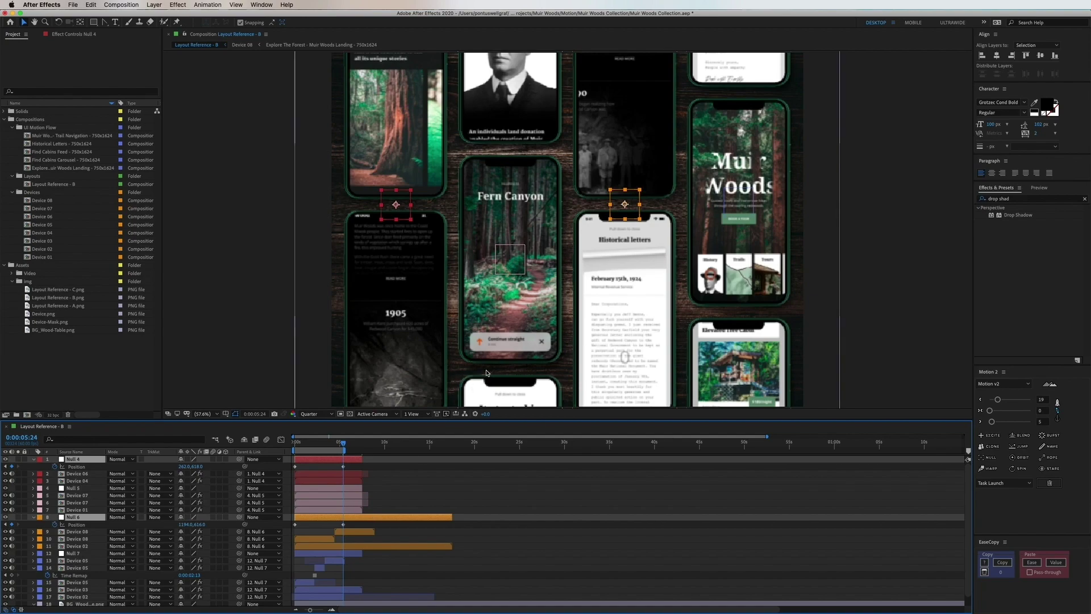
key("comma")
key("shift+Down")
key("shift+Down")
key("shift+Down")
key("shift+Down")
key("shift+Down")
key("shift+Down")
key("shift+Down")
key("shift+Down")
key("shift+Down")
key("shift+Down")
key("shift+Down")
key("shift+Down")
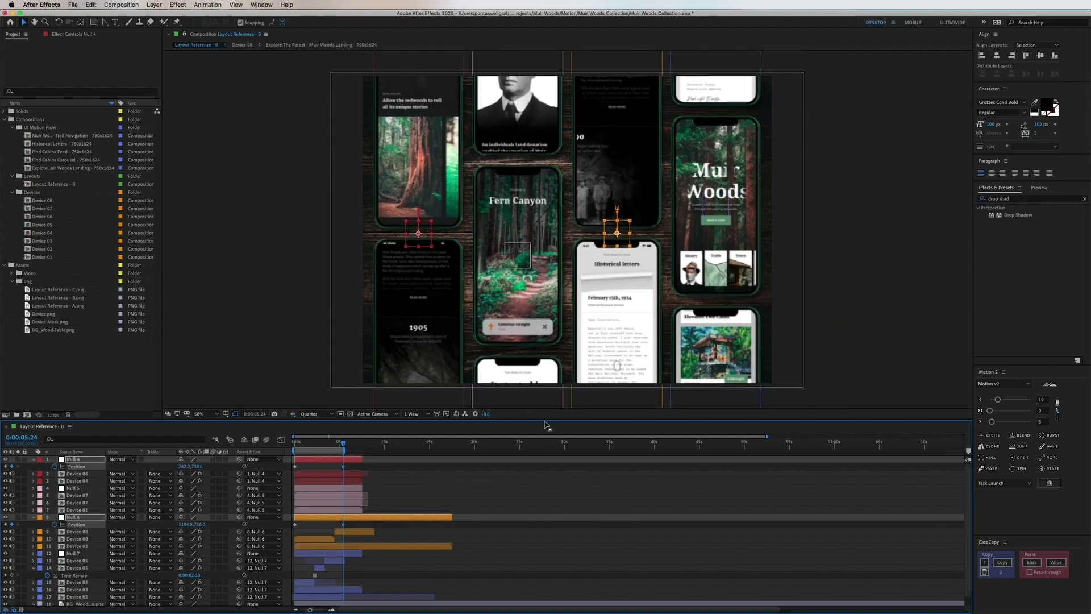
Keyframe the Position of Null 5 and Null 7 at 0:00:05:24 and at the beginning of the composition.
left_click(526, 251)
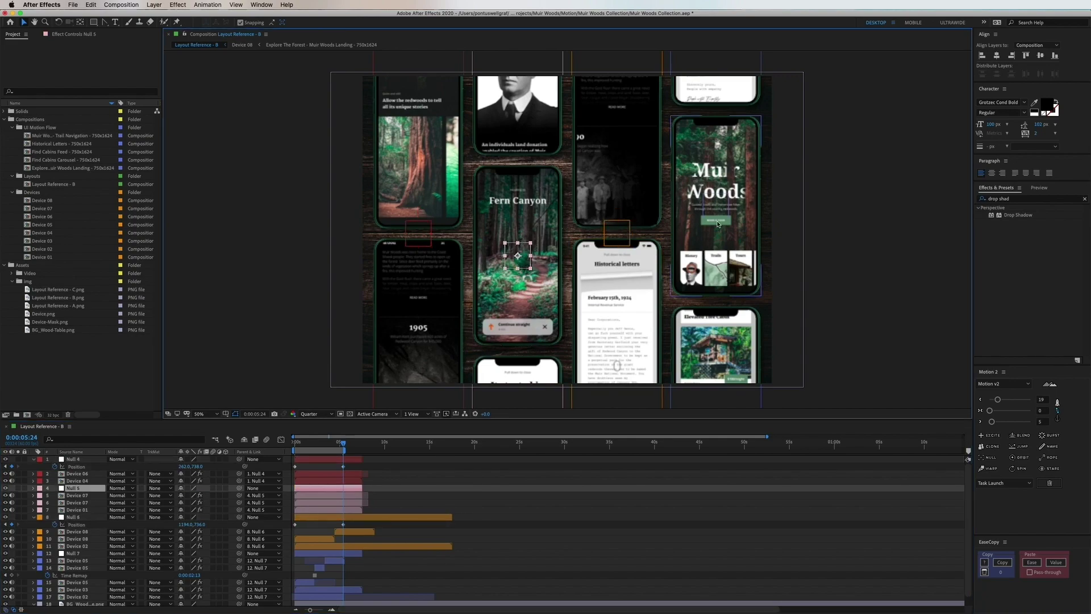
left_click(355, 554, "shift")
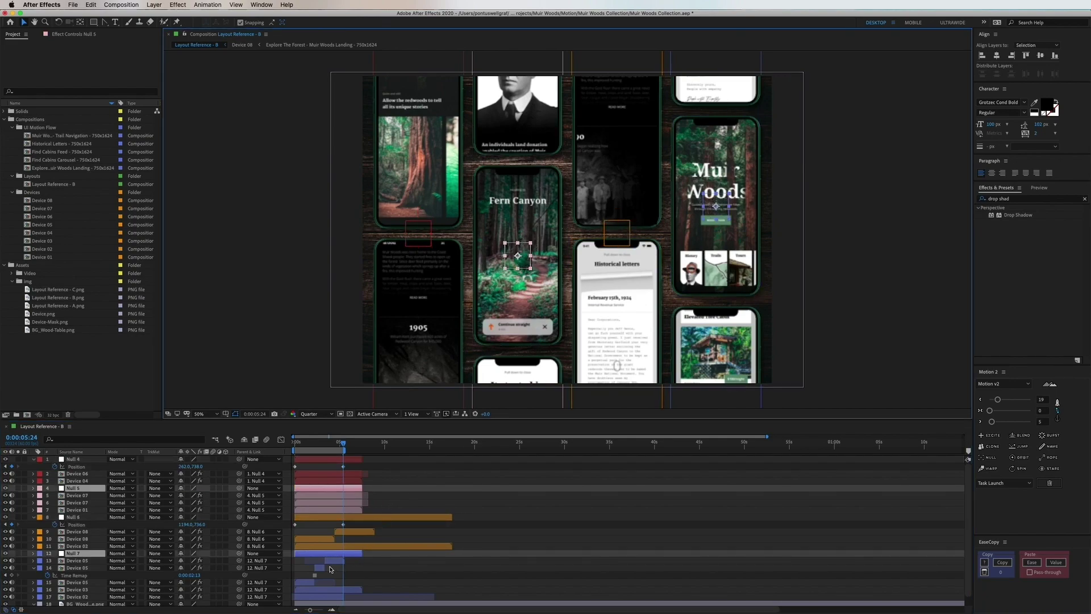
key("p")
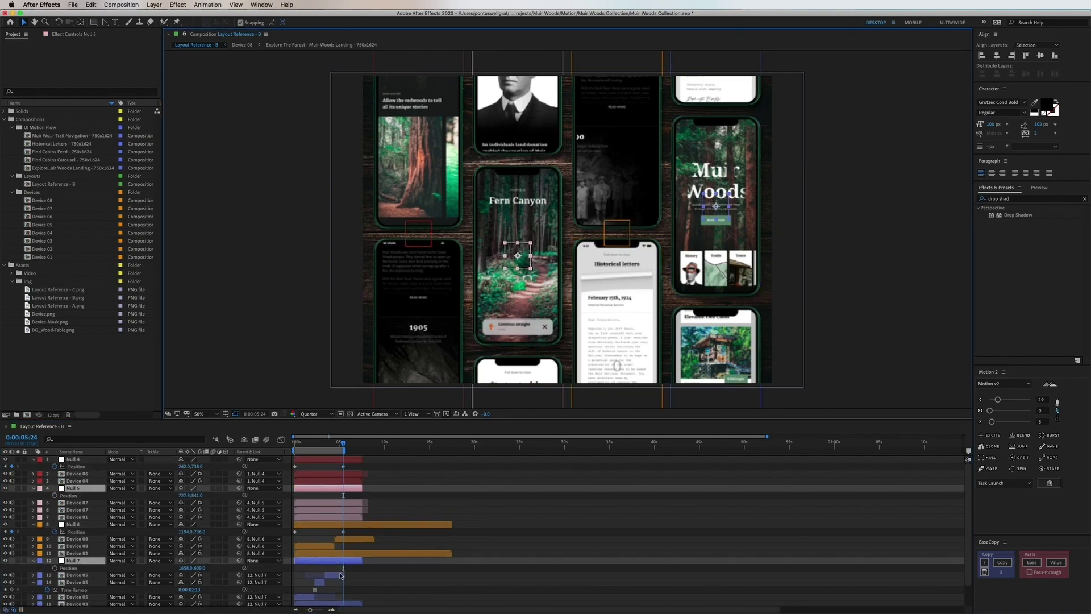
left_click(55, 495)
left_click_drag(313, 444, 295, 444)
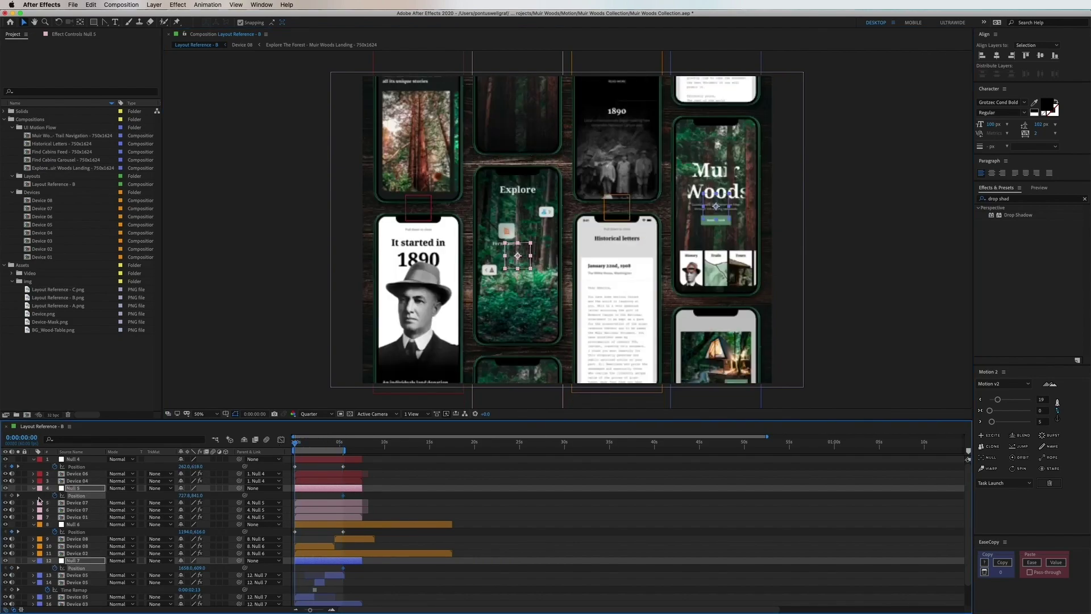
Move Null 5 and Null 7 up about 240 px at their 0:00:05:24 keyframes.
scroll(646, 330, "down", 2)
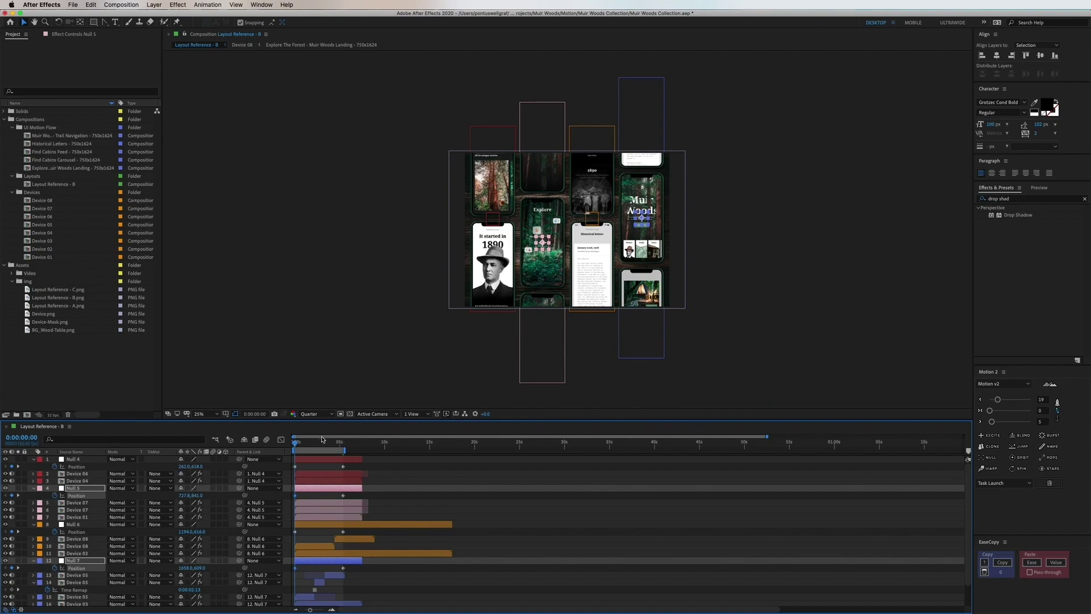
left_click_drag(295, 443, 343, 454)
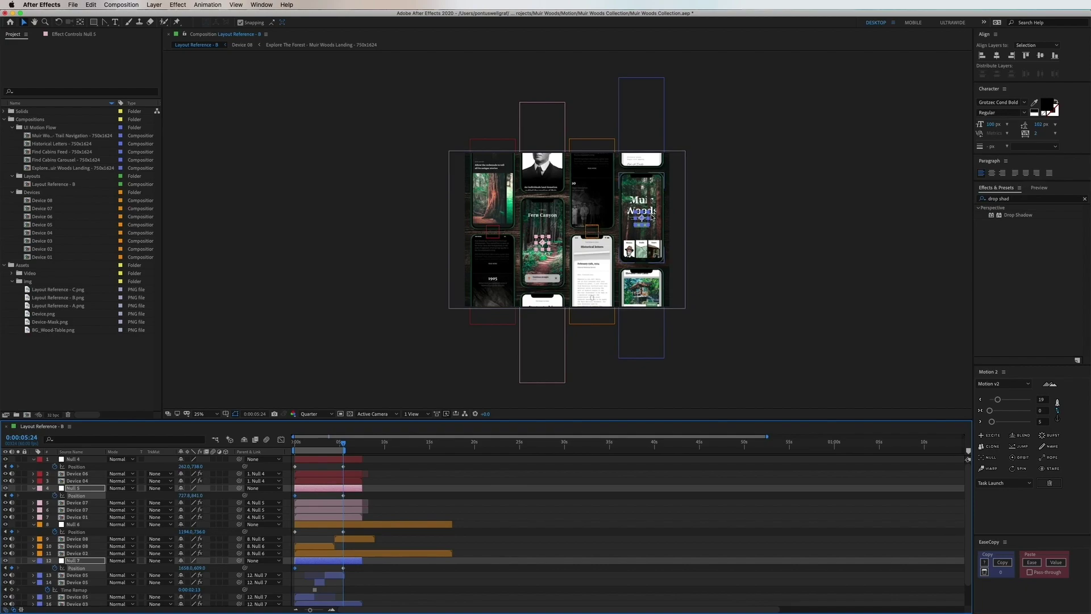
key("shift+Up")
key("shift+Up")
key("shift+Up")
key("shift+Up")
key("shift+Up")
key("shift+Up")
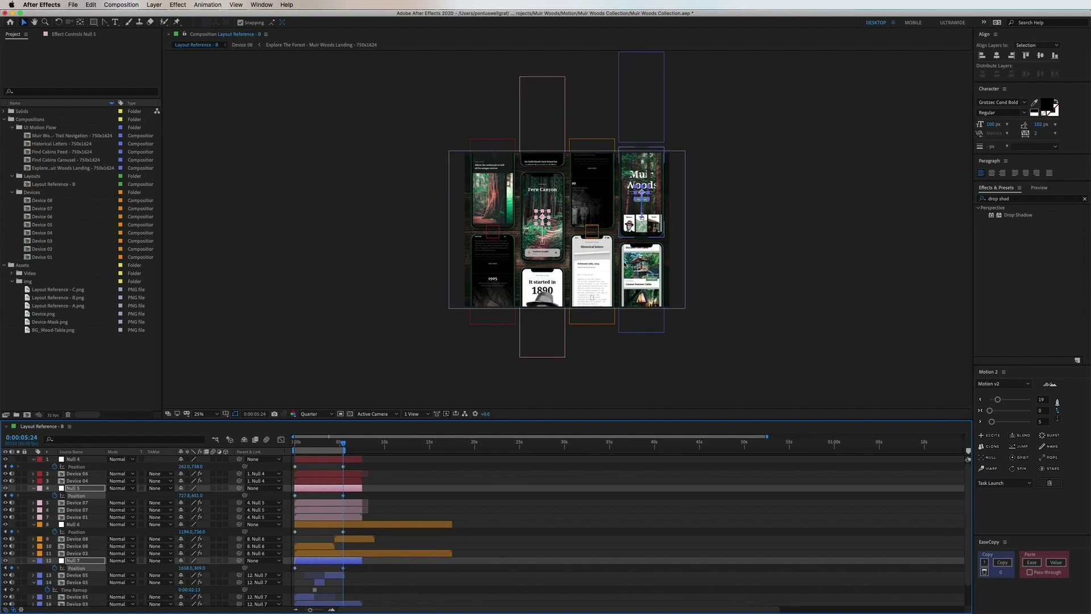
Return to the first frame, select all four column nulls, and parent them to a new master null with Motion 2.
left_click_drag(333, 448, 291, 448)
left_click(301, 459)
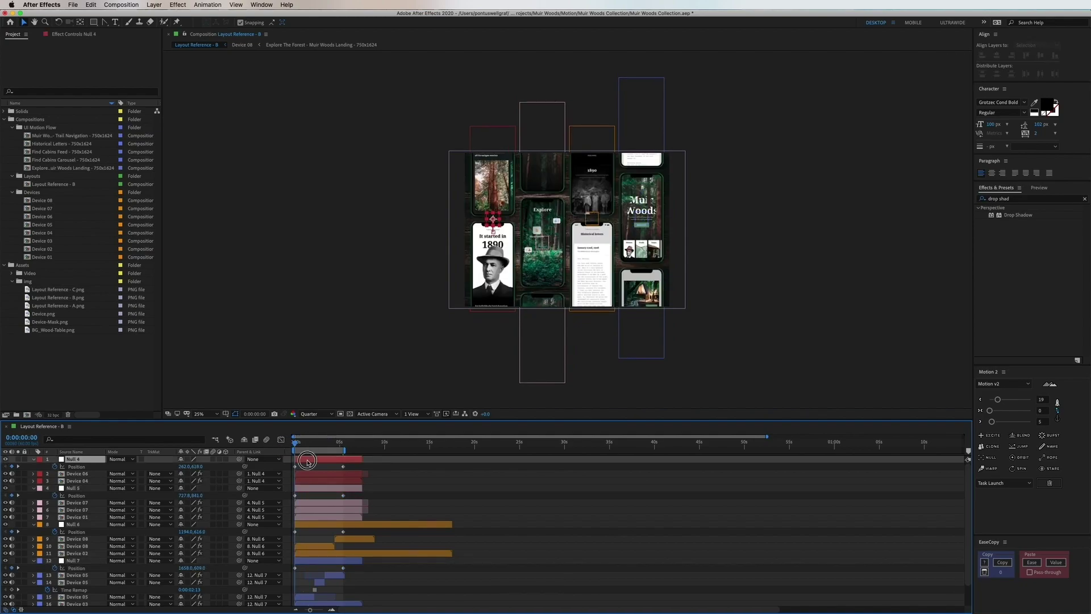
left_click(72, 489, "super")
left_click(73, 524, "super")
left_click(76, 561, "super")
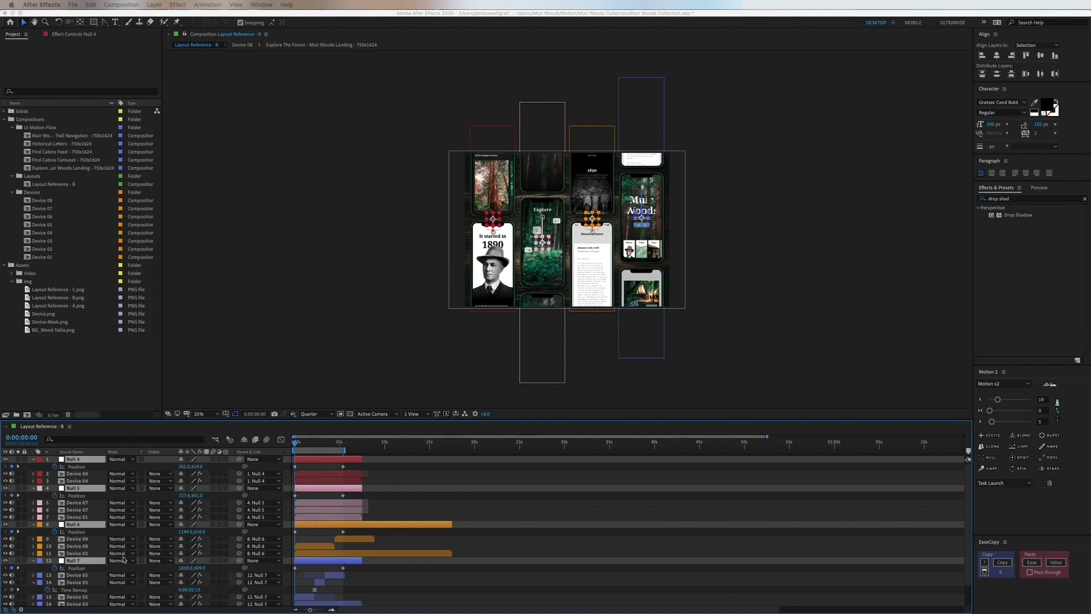
left_click(988, 458)
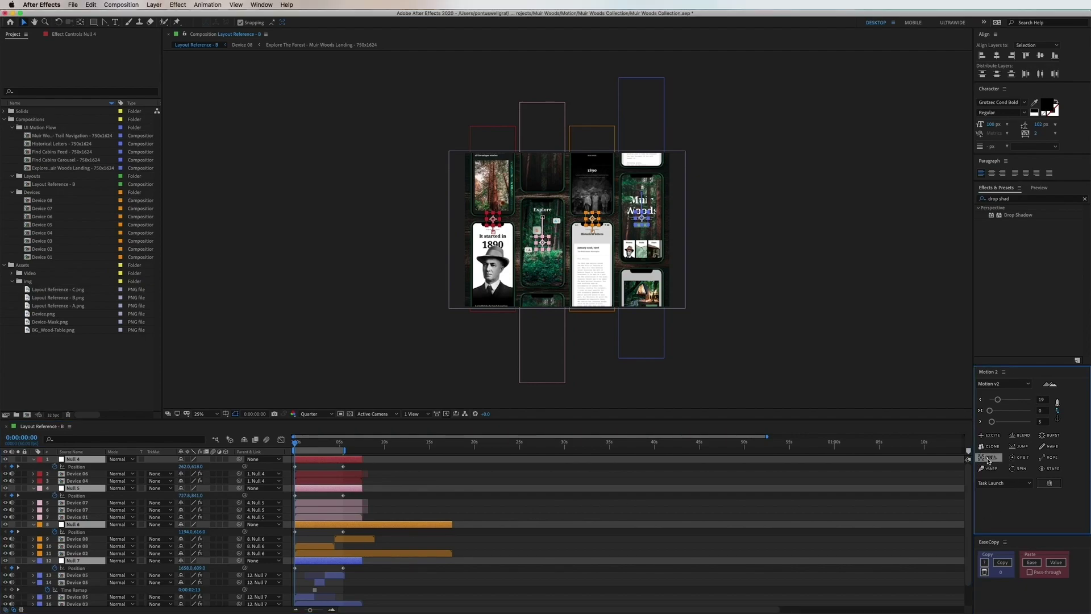
left_click(992, 459)
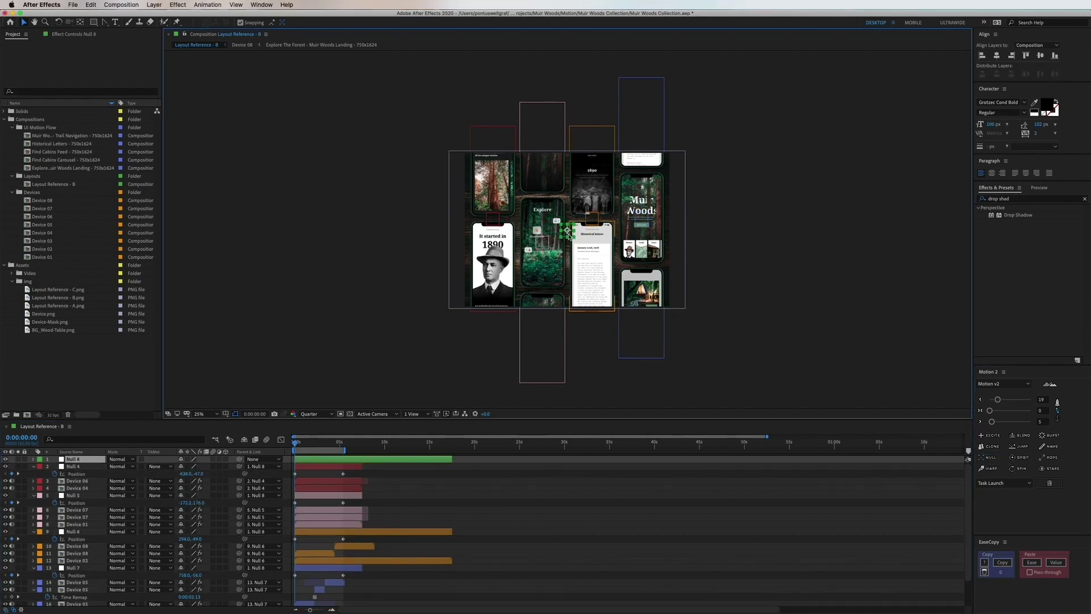
Try moving the master null and the third column's null in the composition, and undo the moves.
key("period")
left_click_drag(574, 236, 561, 253)
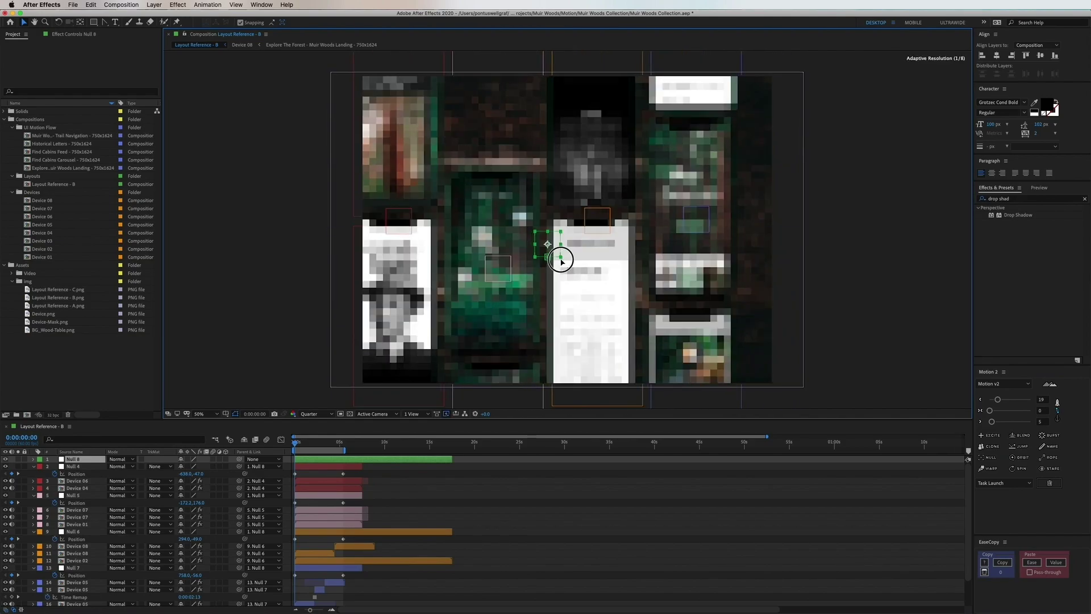
left_click(623, 213)
left_click_drag(623, 213, 615, 223)
key("super+z")
Rotate the master null, Null 8, to 20° and scale it to 120%.
left_click(569, 242)
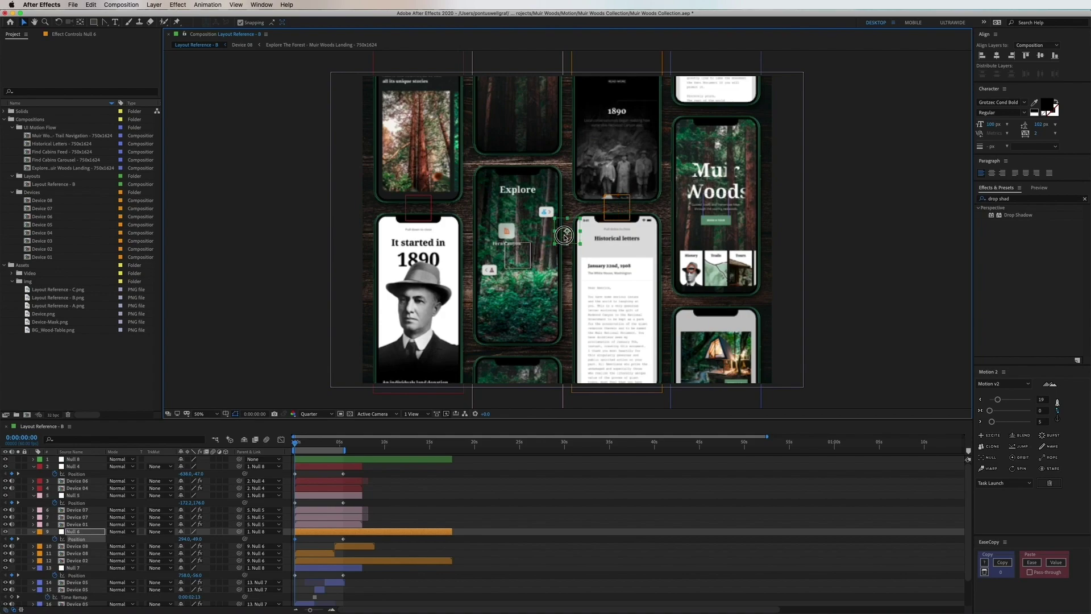
left_click(273, 454)
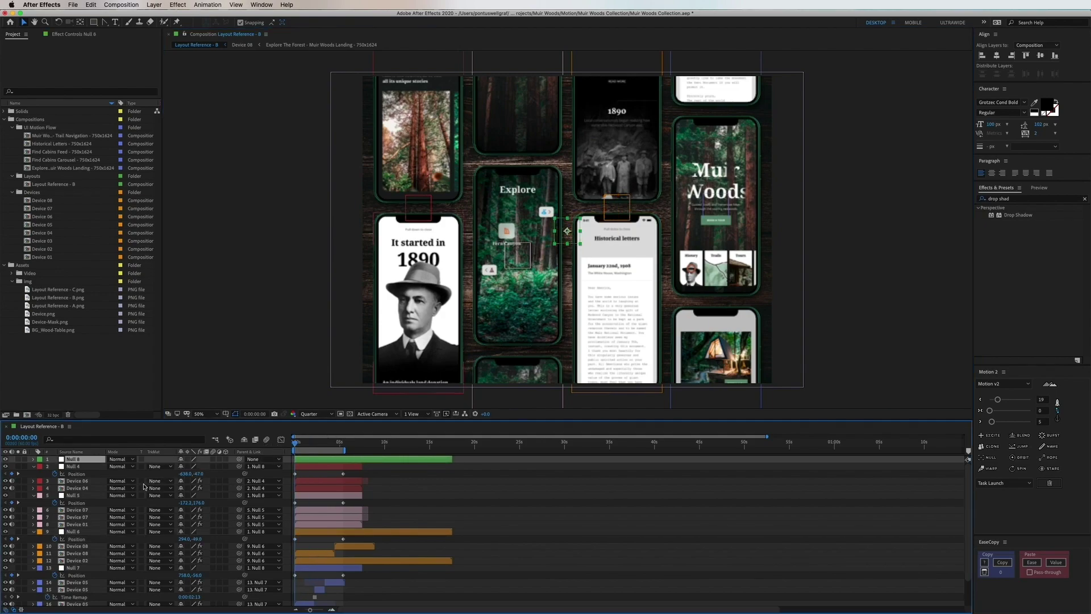
key("r")
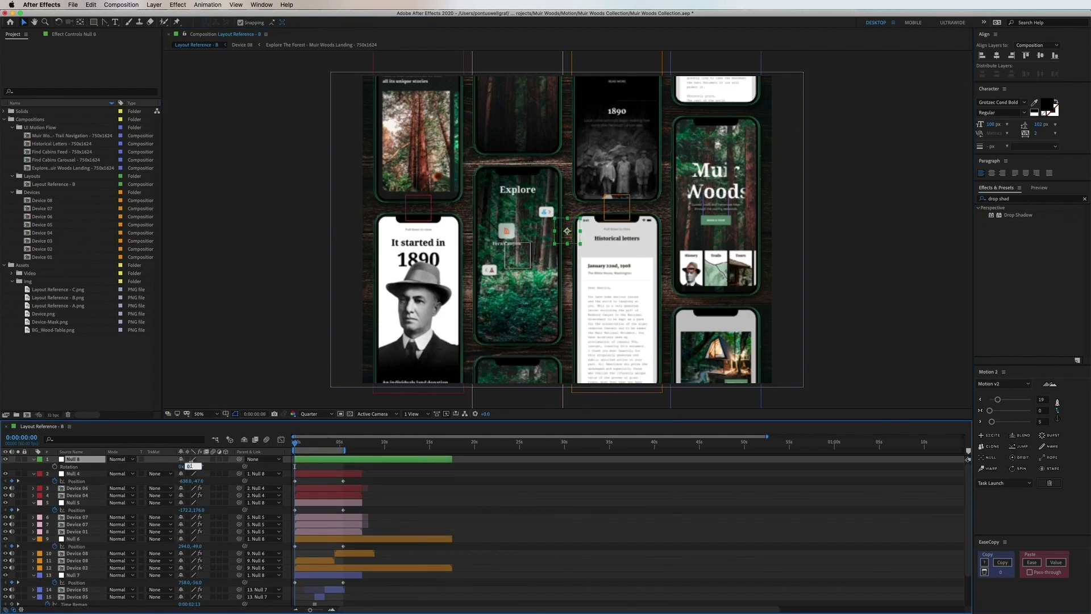
key("shift+Up")
key("shift+Up")
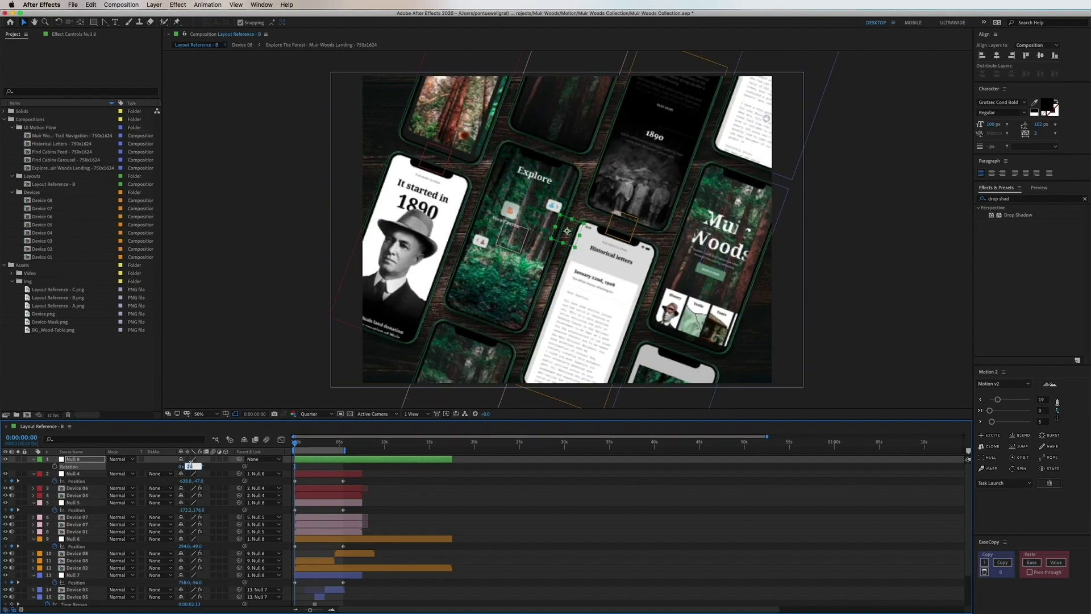
left_click(99, 460)
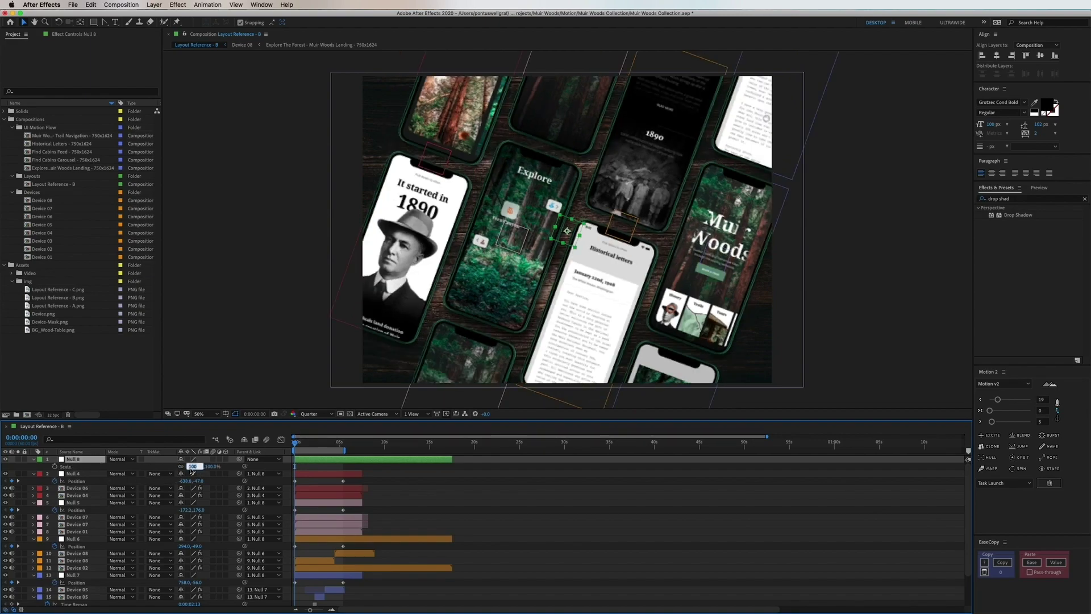
type("120")
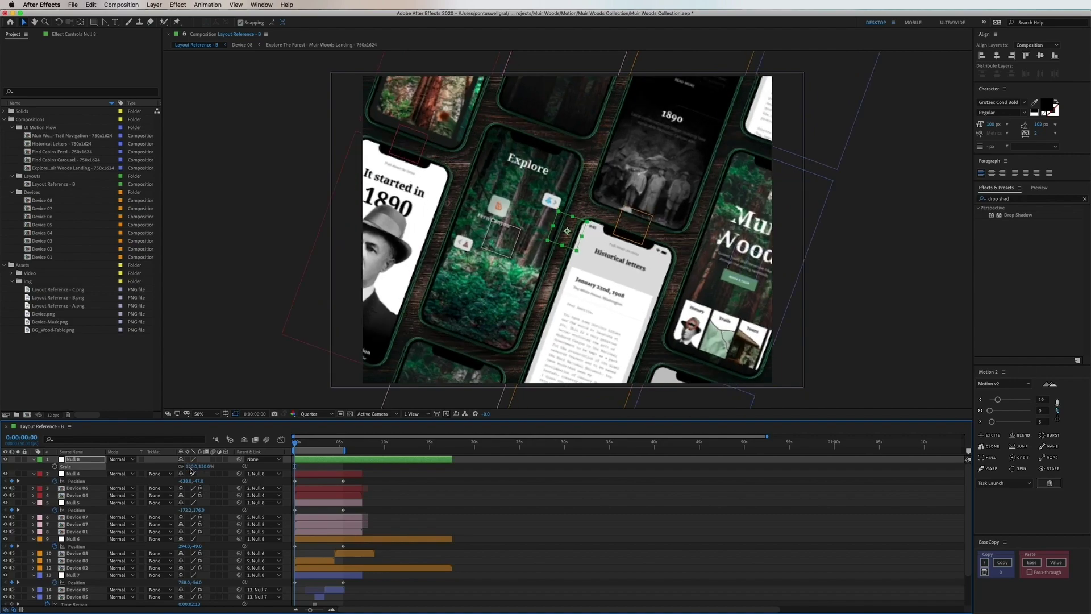
type("r")
Set the master null's rotation to 15°.
key("Down")
key("Down")
key("Down")
key("Down")
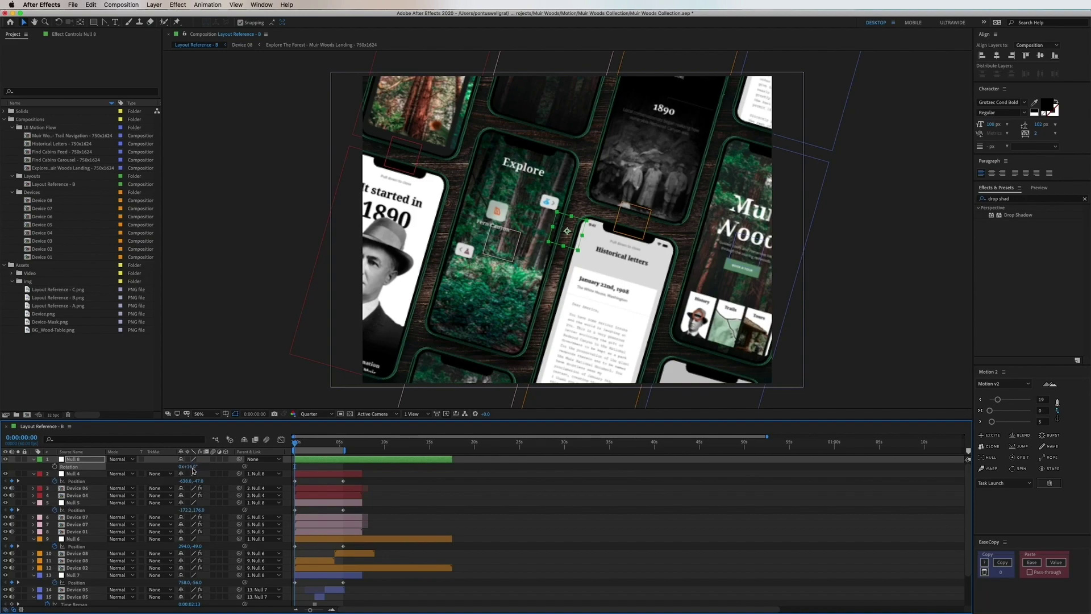
key("Return")
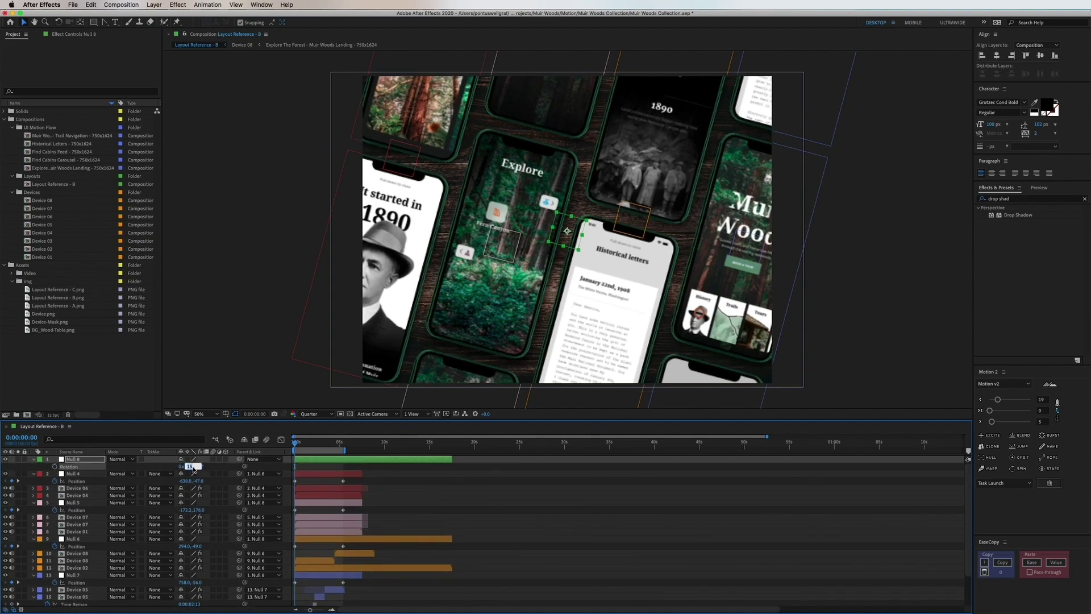